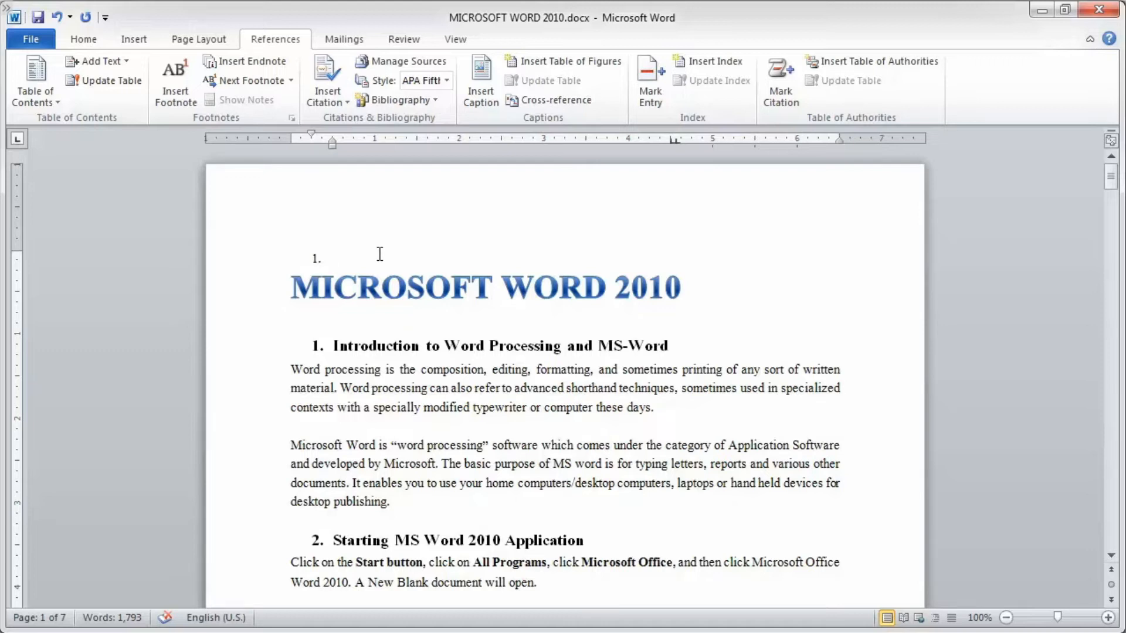
Enter the first numbered list line "Heading of Slide" above the document title, followed by a tab and page number 1.
text(Heading of S)
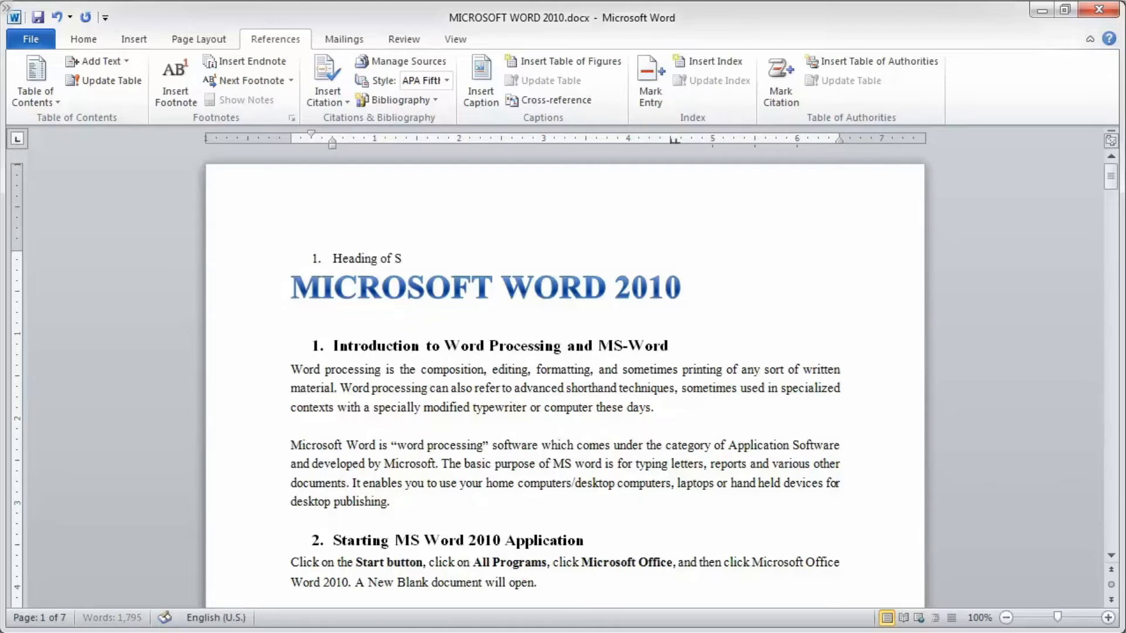
text(lide 1)
key(Tab)
text(1)
Show the formatting marks to examine the tab character in the list line, and hide them again.
click(88, 40)
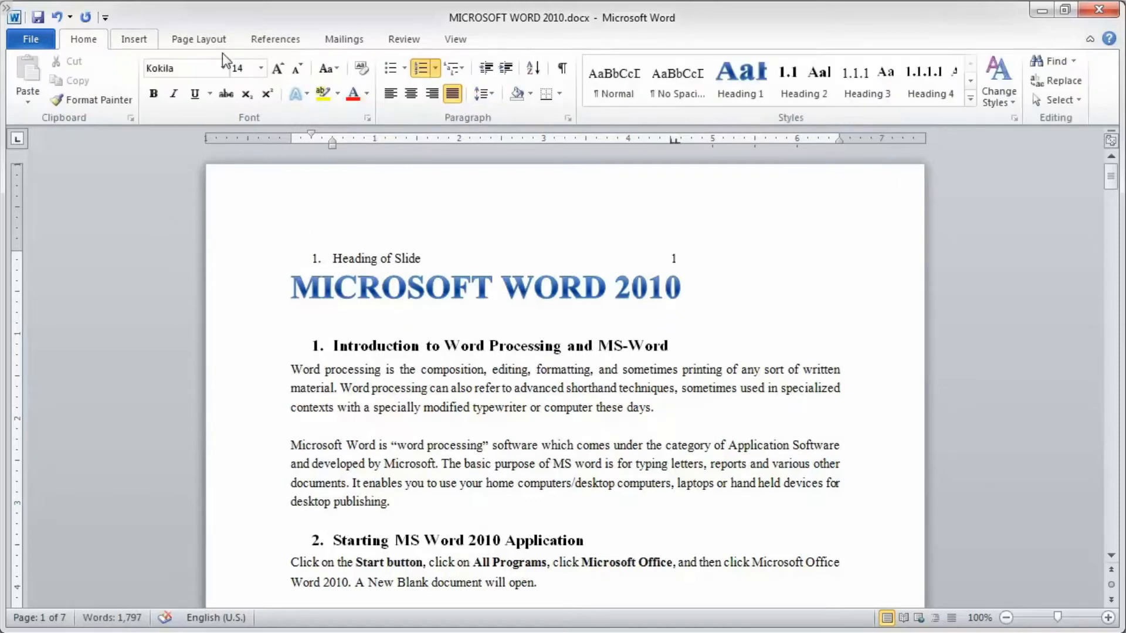
click(561, 68)
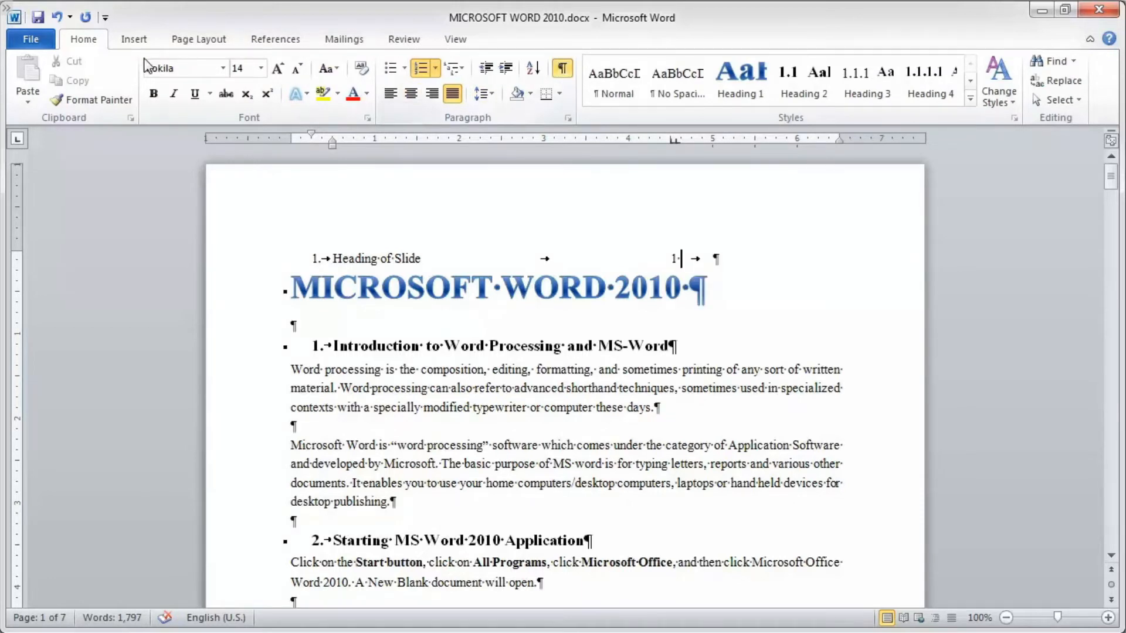
click(564, 63)
click(564, 63)
click(565, 63)
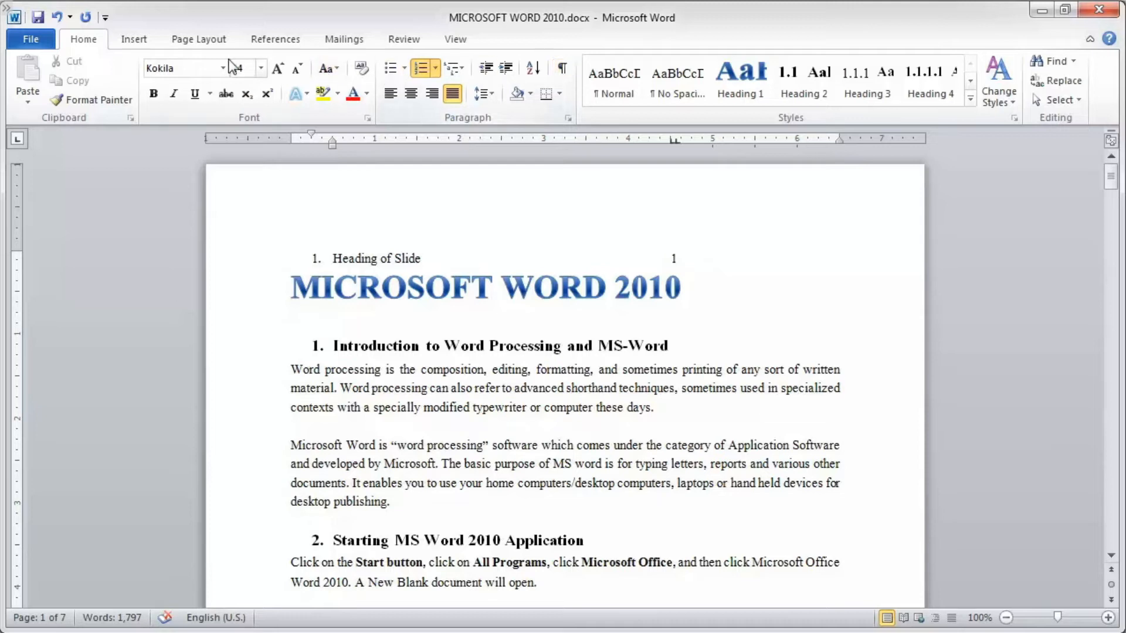
Add a right-aligned tab stop at 4" to the "Heading of Slide" paragraph.
click(214, 41)
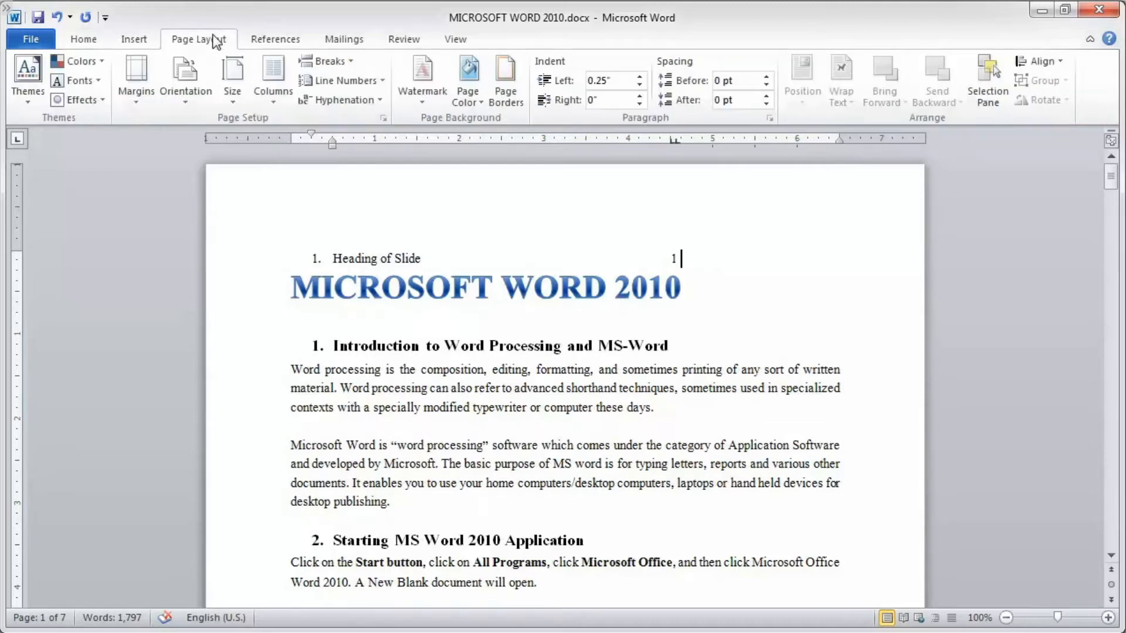
click(777, 120)
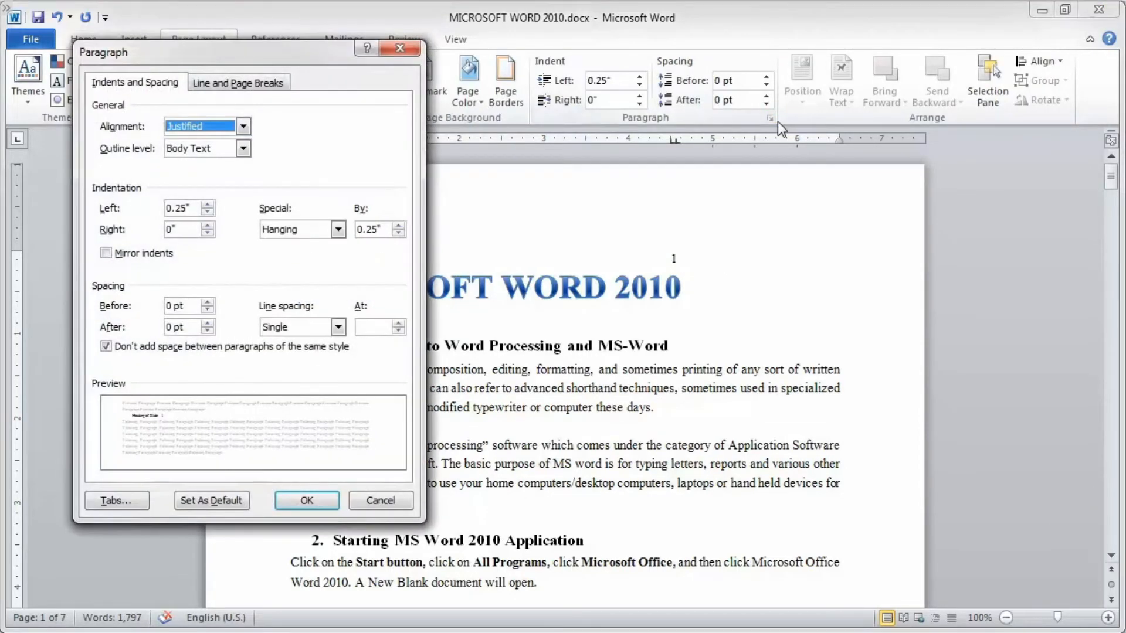
click(121, 498)
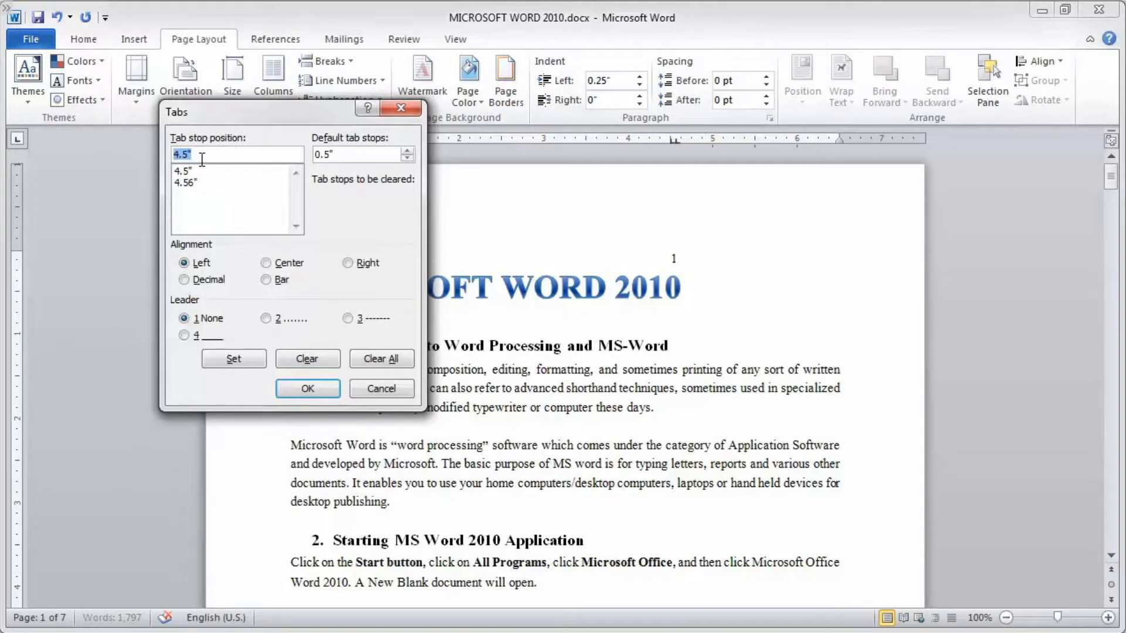
text(4)
click(352, 265)
click(297, 388)
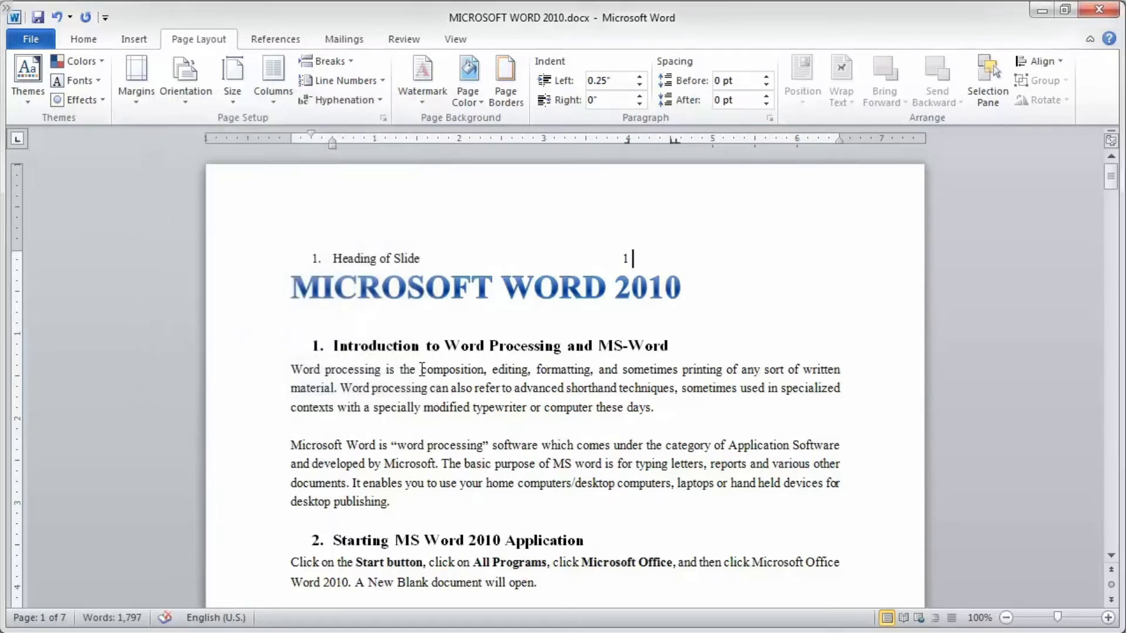
Add a second list line "Header" with a tab and page number 2, and start a new line below it.
key(Return)
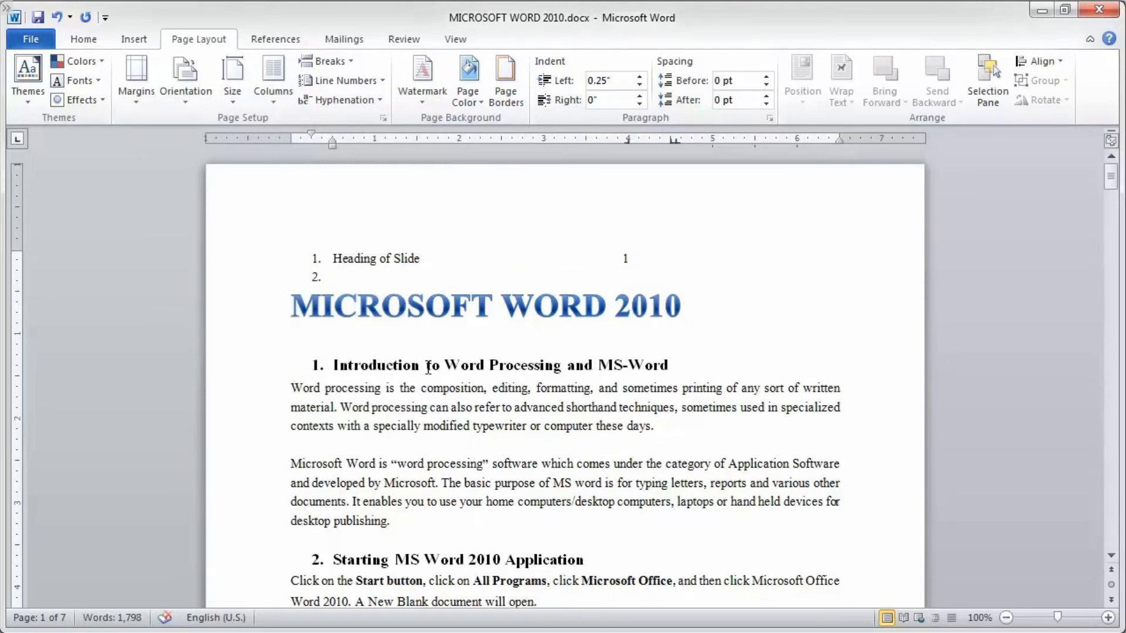
text(Header)
key(Tab)
text(2)
key(Return)
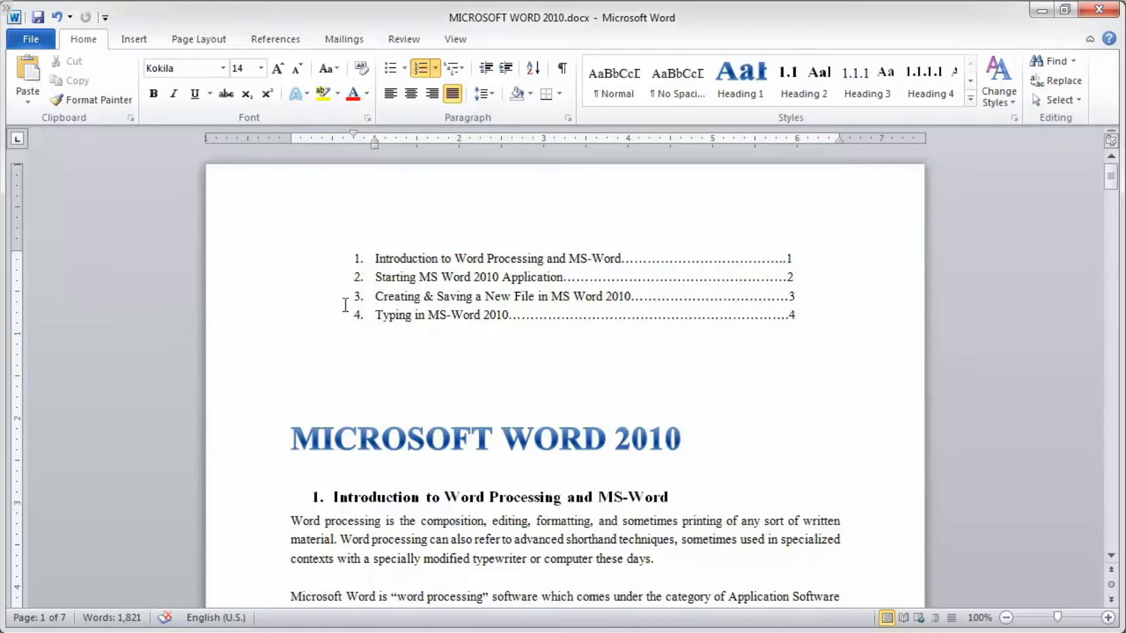
Reset the four manually written contents lines to the Normal style and restyle them as Intense Quote.
drag(342, 262, 798, 307)
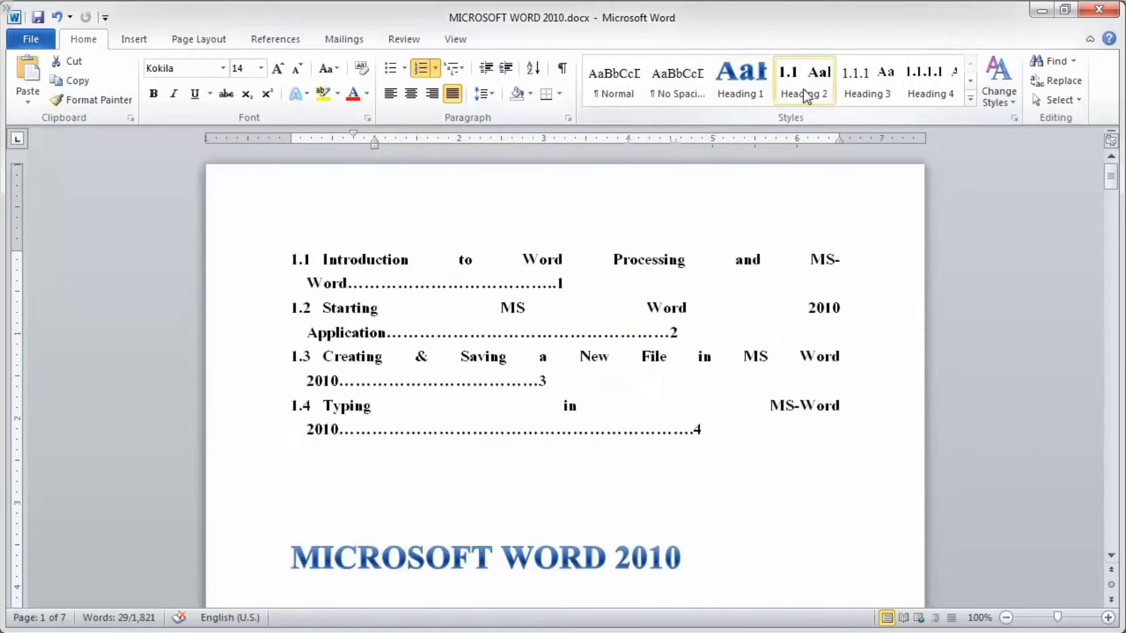
click(615, 88)
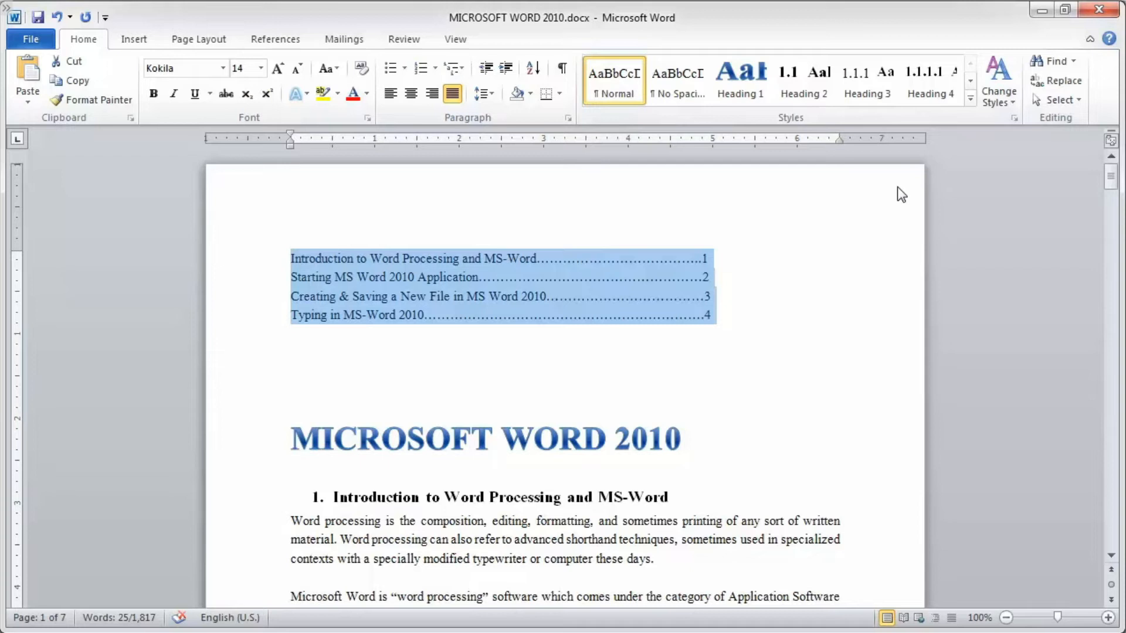
click(972, 99)
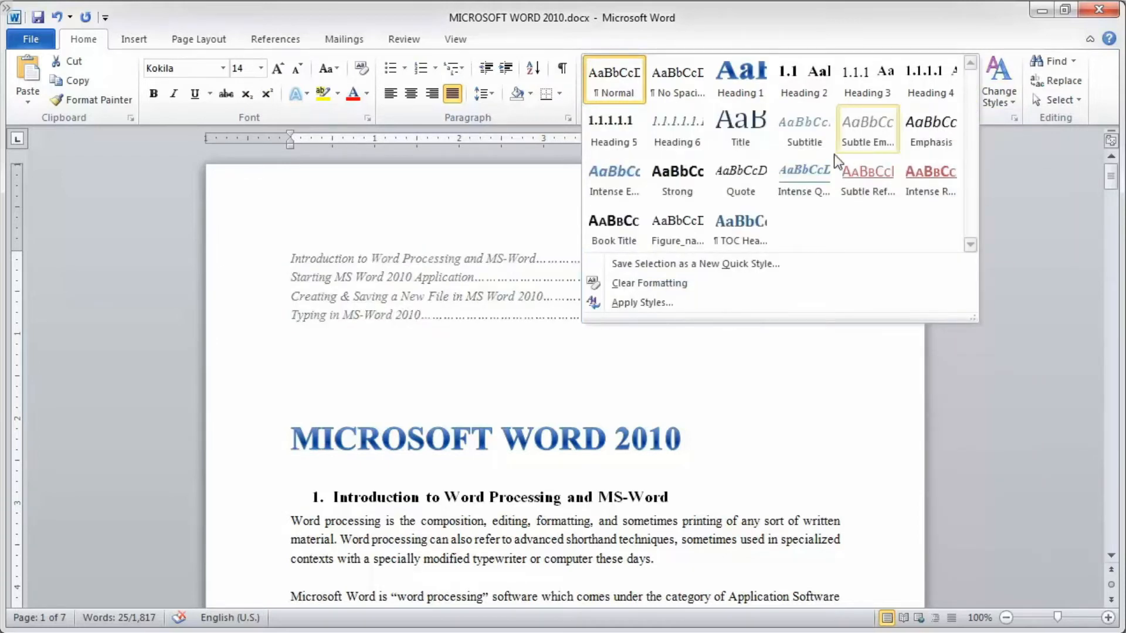
click(822, 176)
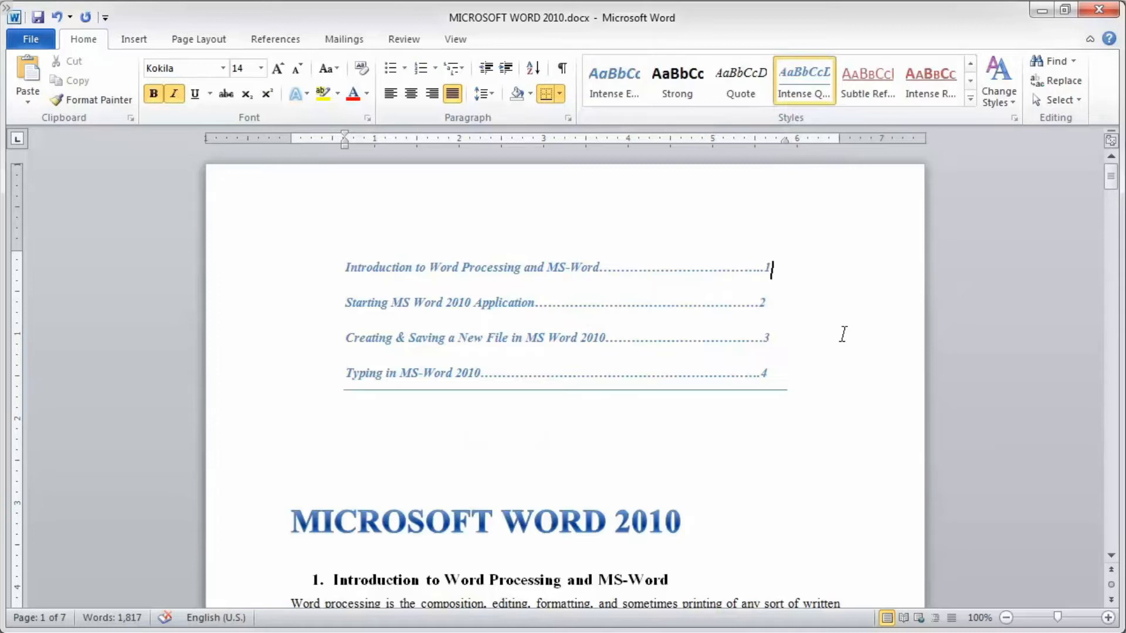
Choose a different style for the first contents line with the Apply Styles command.
key(ctrl+shift+s)
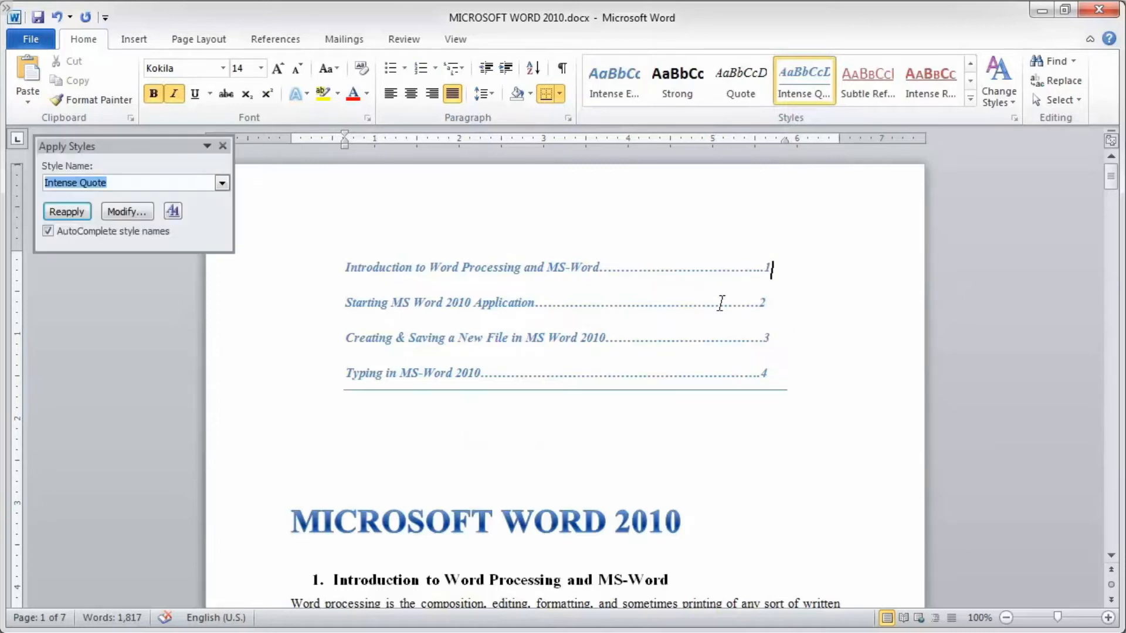
click(222, 183)
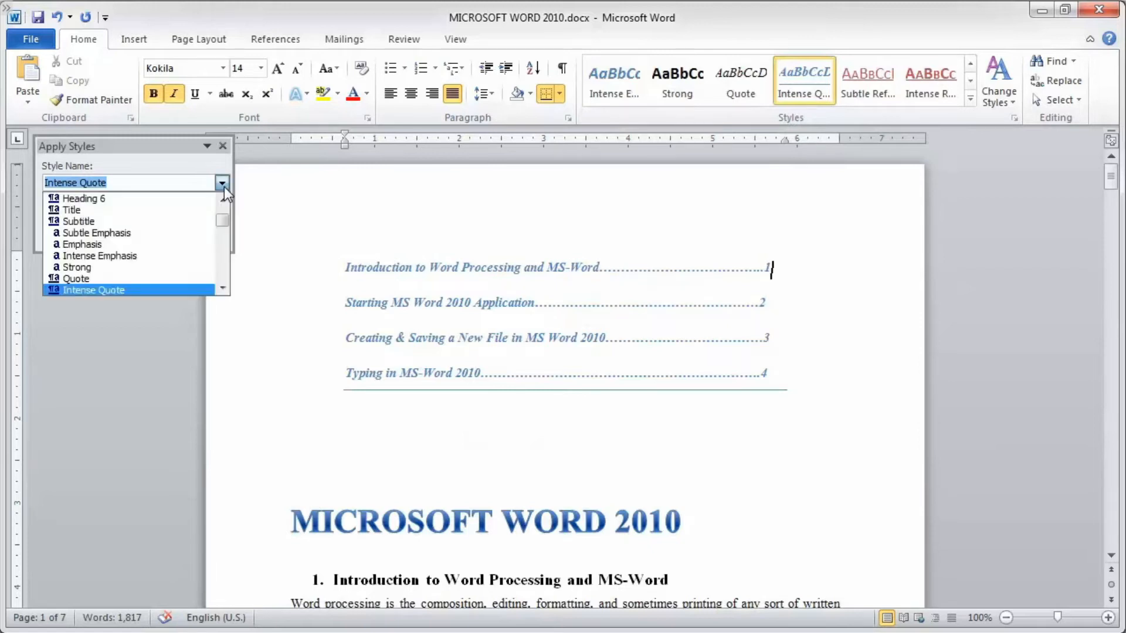
click(146, 213)
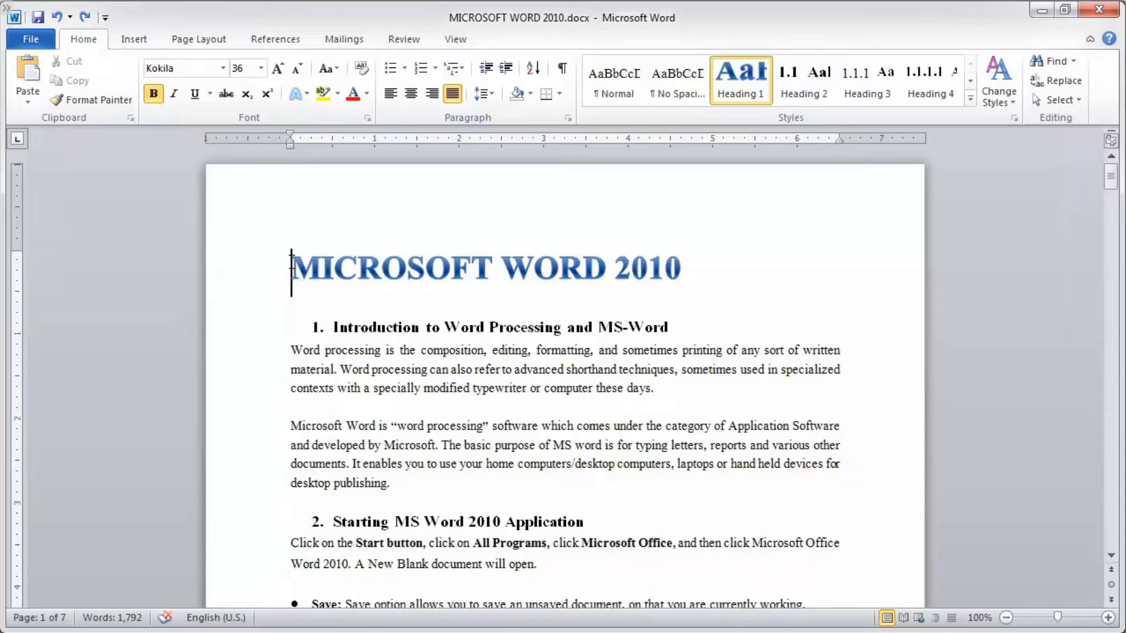
Insert the built-in Automatic Table 1 table of contents above the MICROSOFT WORD 2010 title.
click(279, 42)
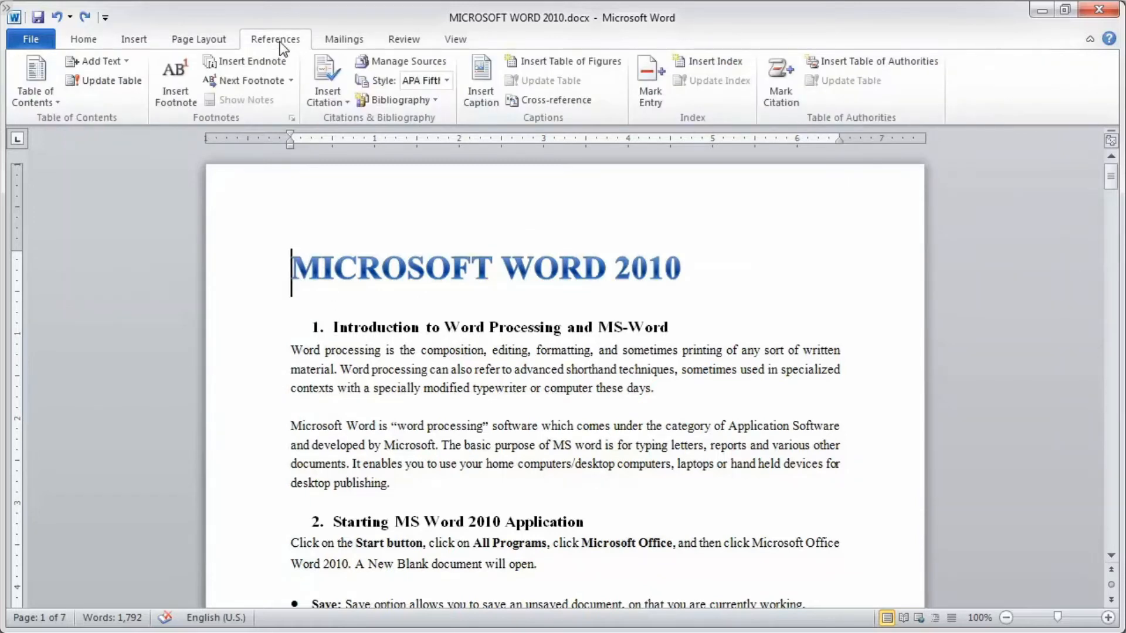
click(54, 106)
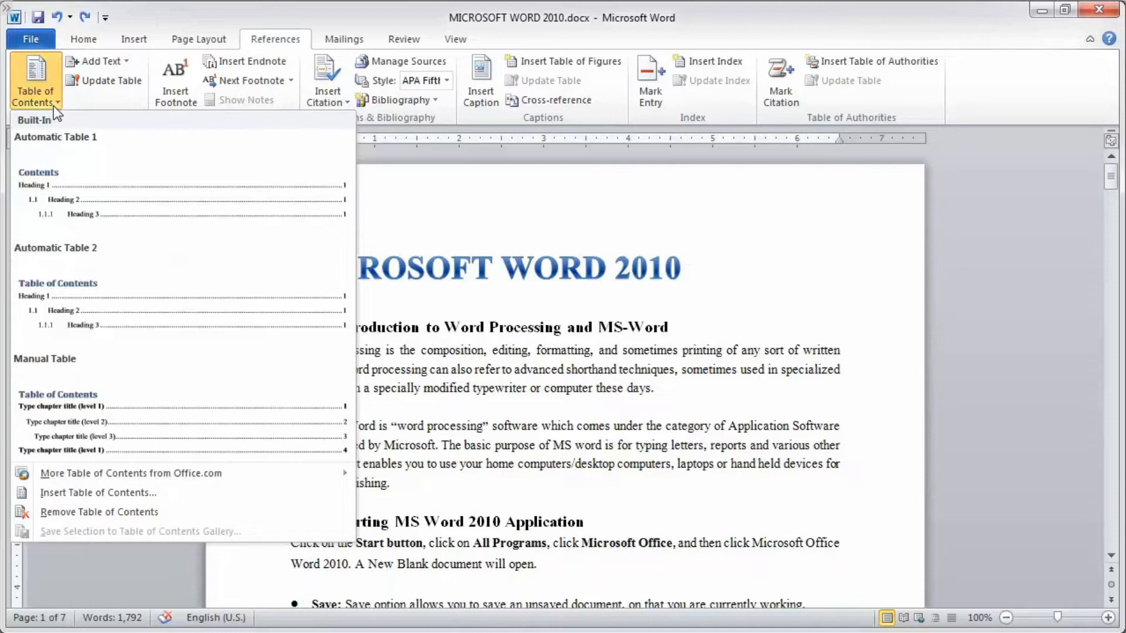
click(62, 188)
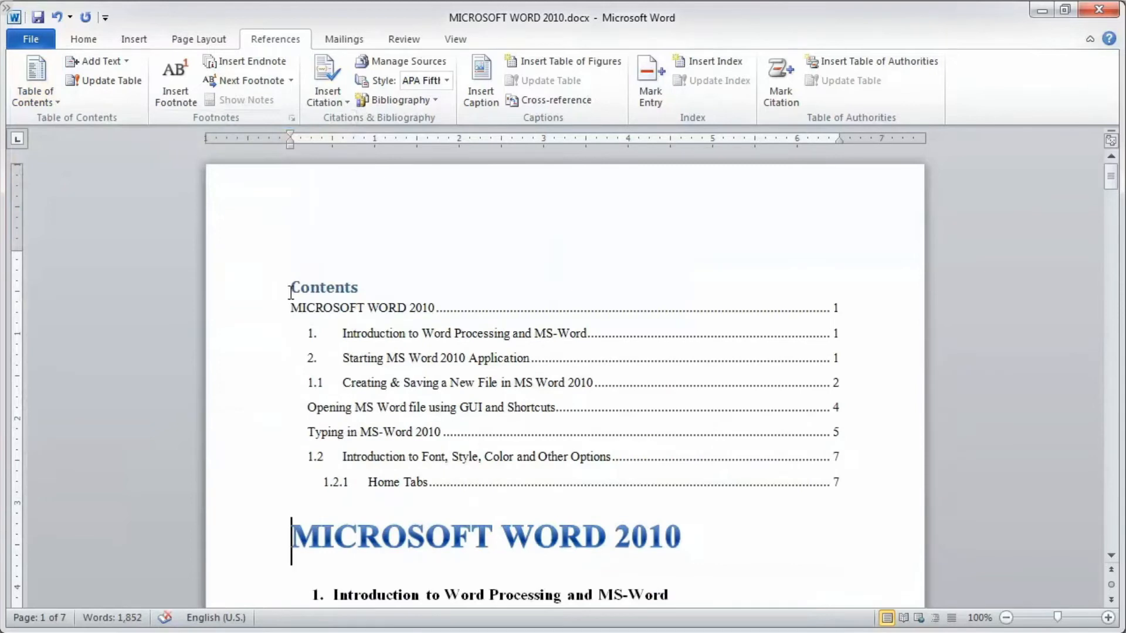
Review the custom table of contents settings for the inserted table and accept them with the default options.
click(357, 284)
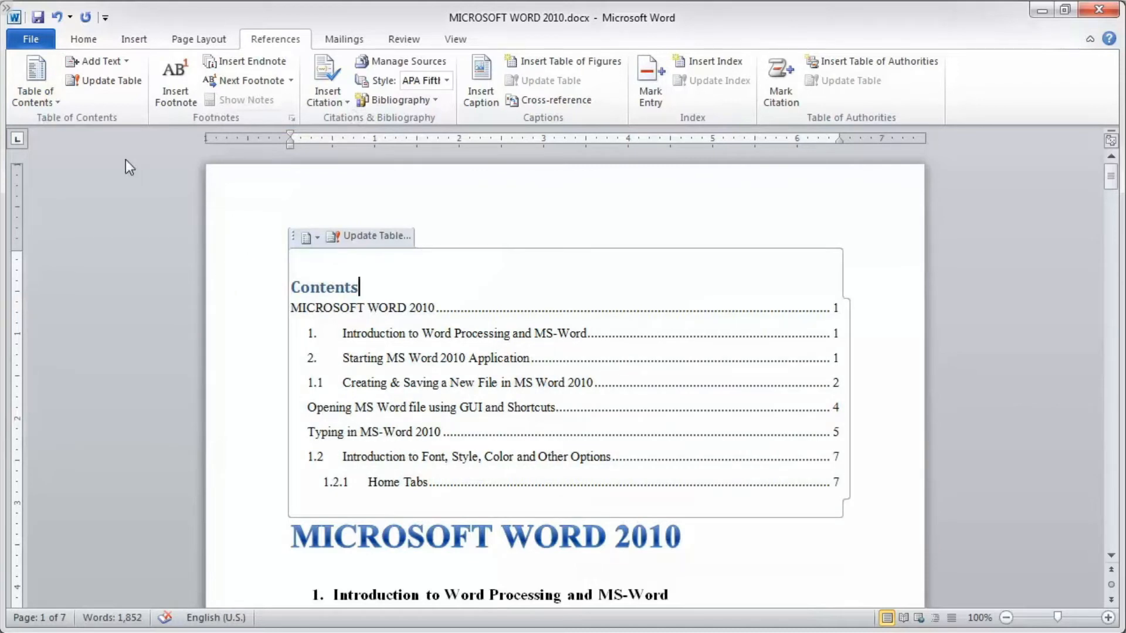
click(61, 104)
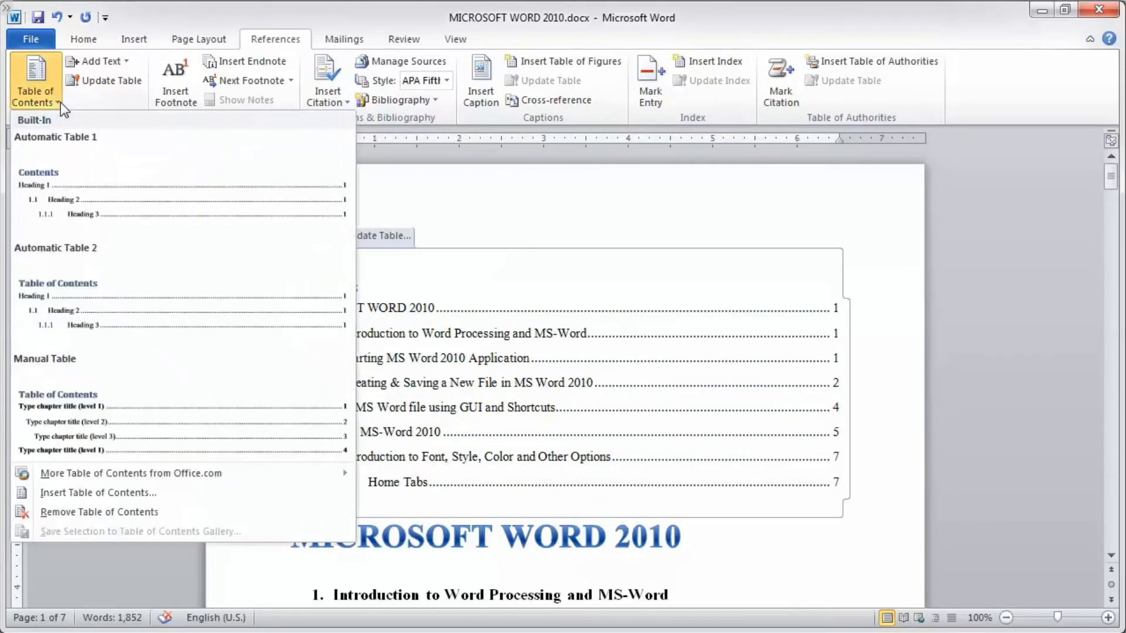
click(93, 492)
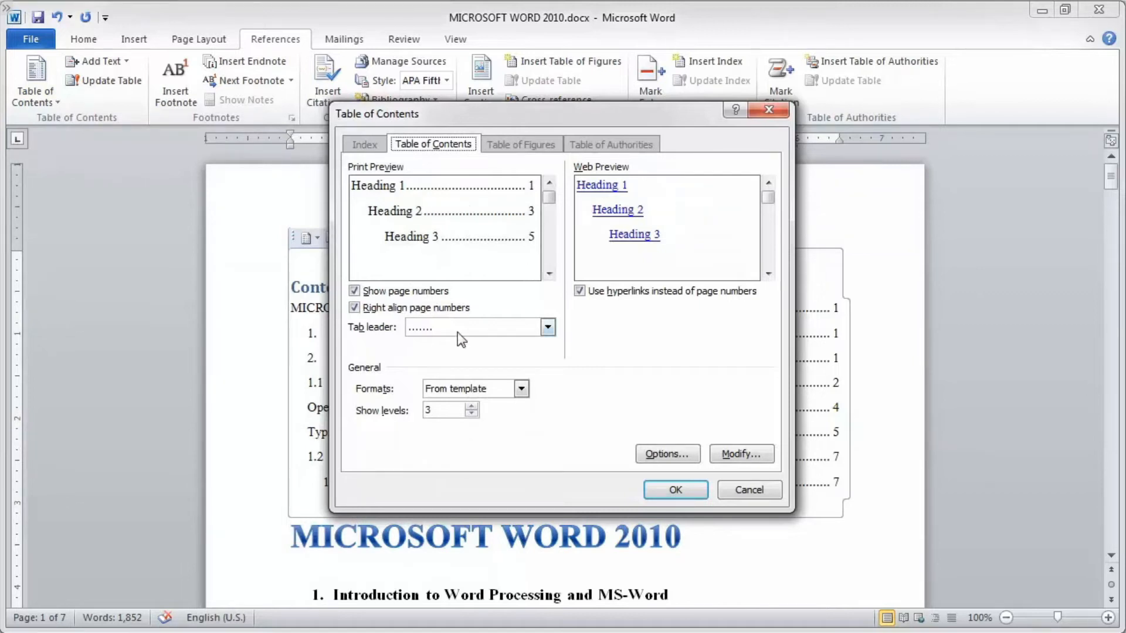
click(675, 493)
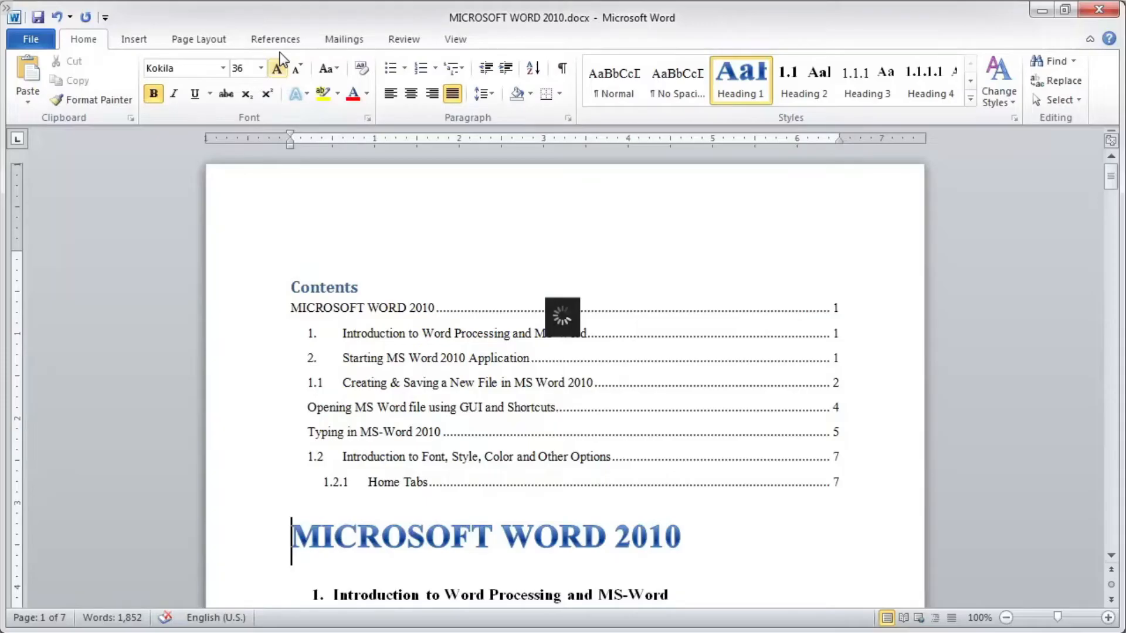
Open the custom table of contents settings, look through the print preview and set the number of shown levels to 6.
click(273, 39)
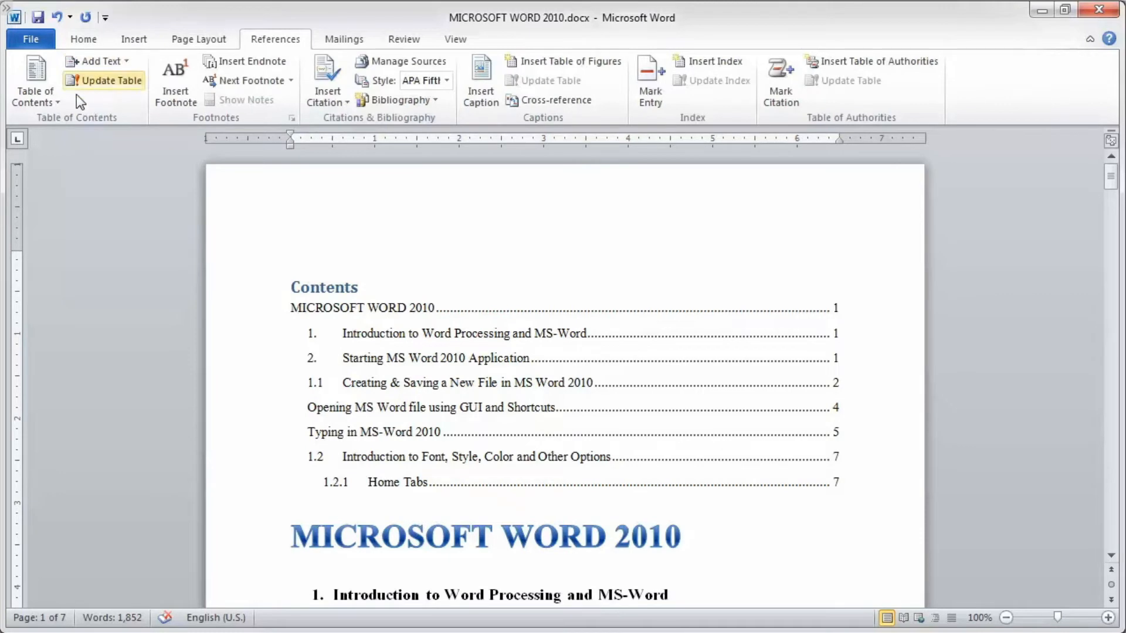
click(55, 105)
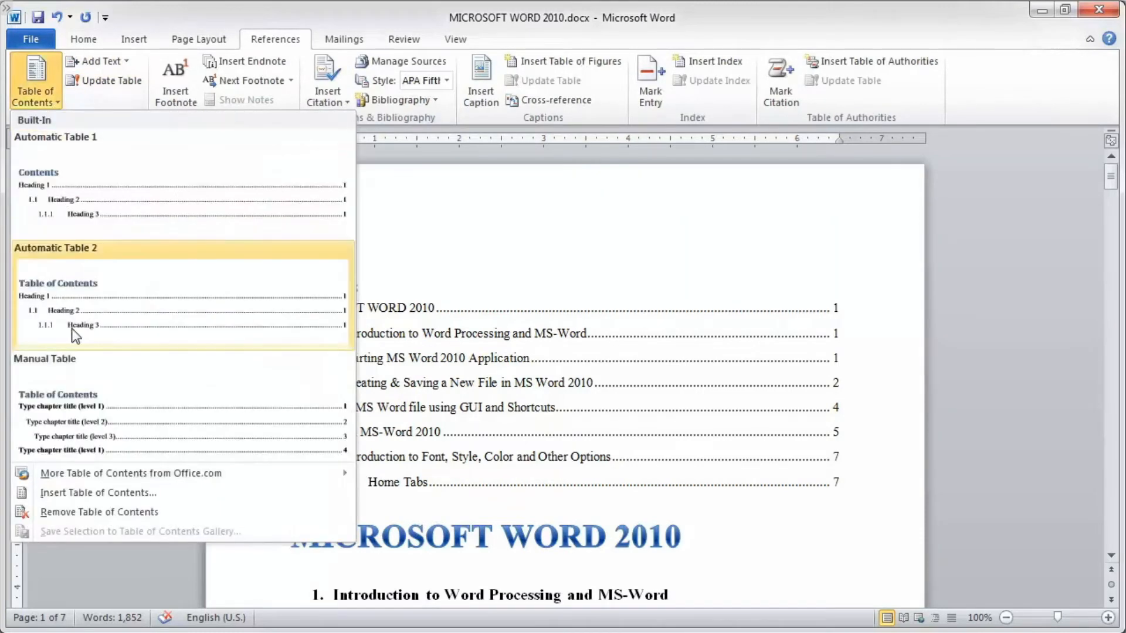
click(76, 493)
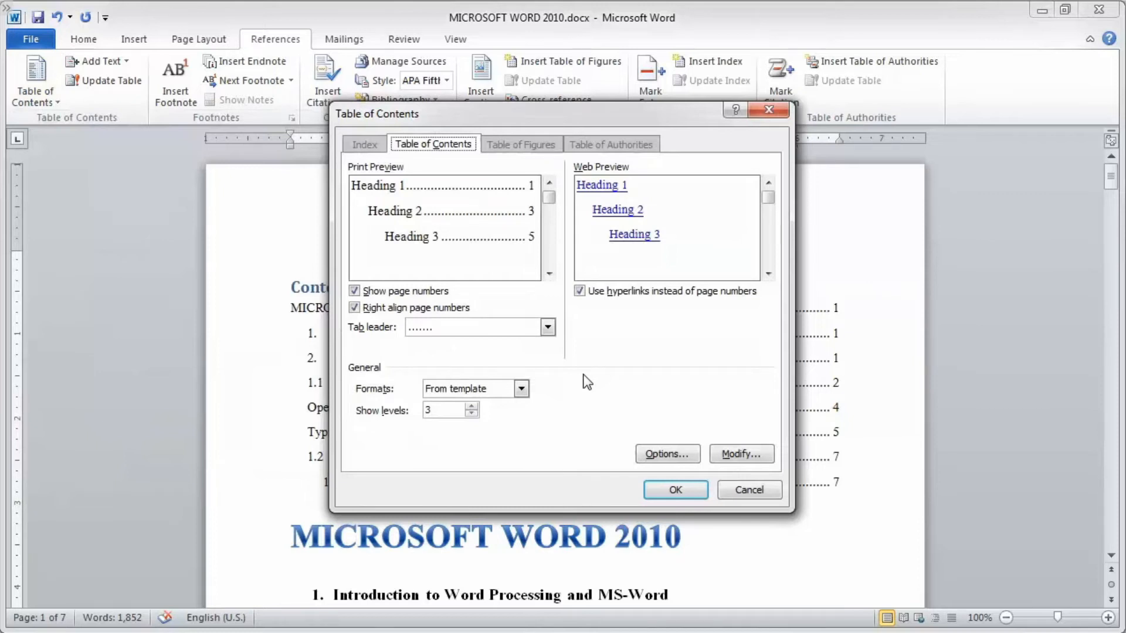
click(549, 241)
drag(551, 258, 550, 196)
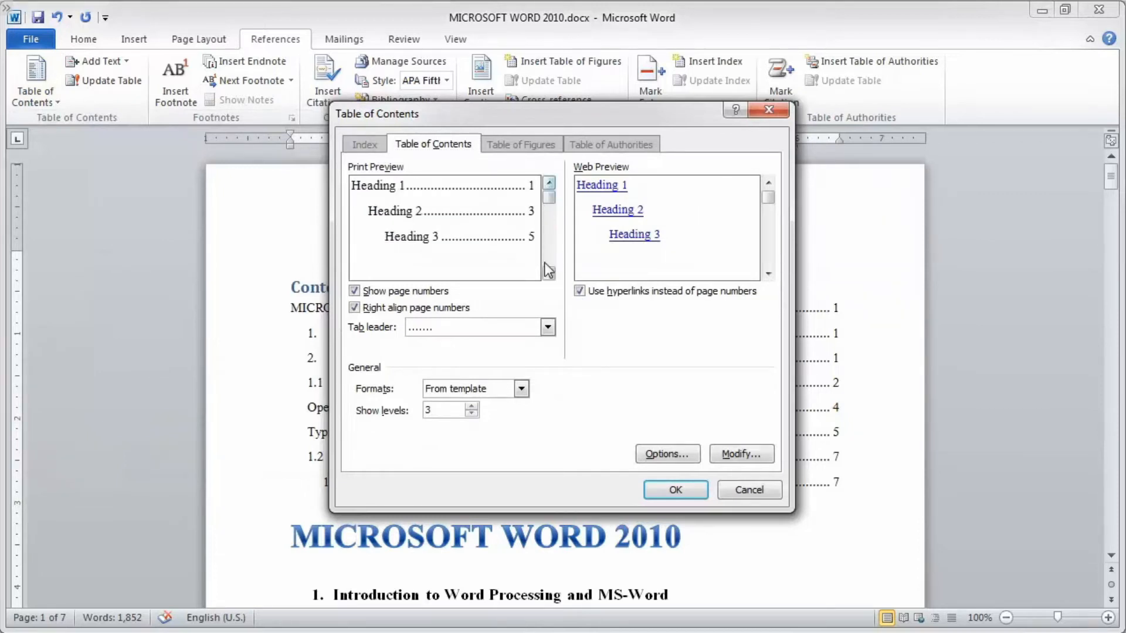
click(473, 407)
click(473, 407)
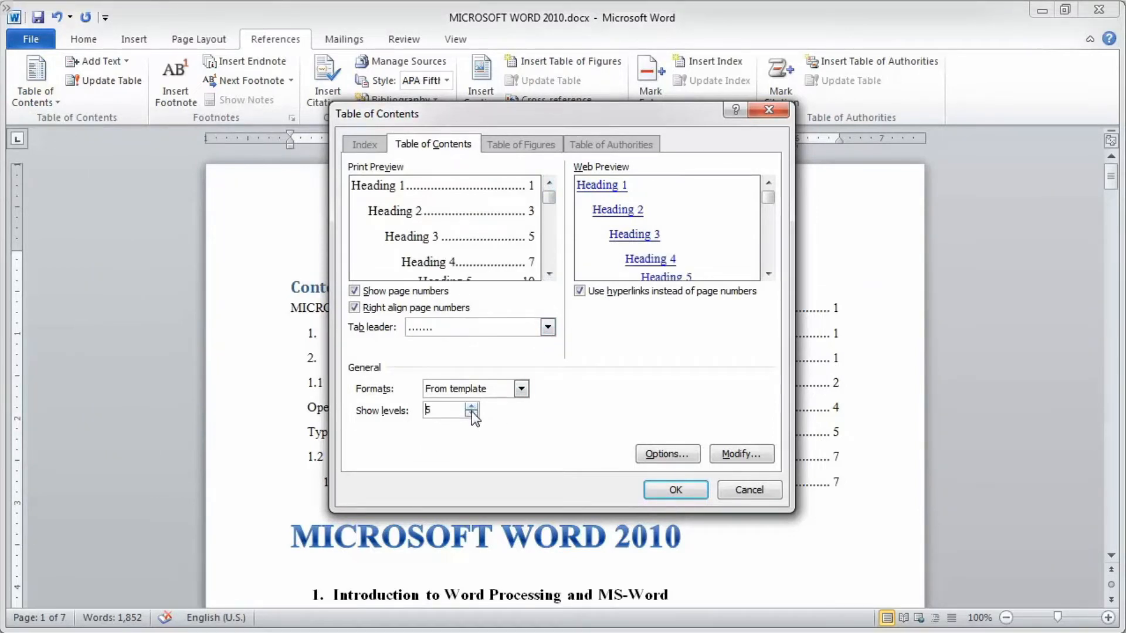
click(471, 406)
Preview the Classic and Fancy formats for the table of contents.
click(521, 388)
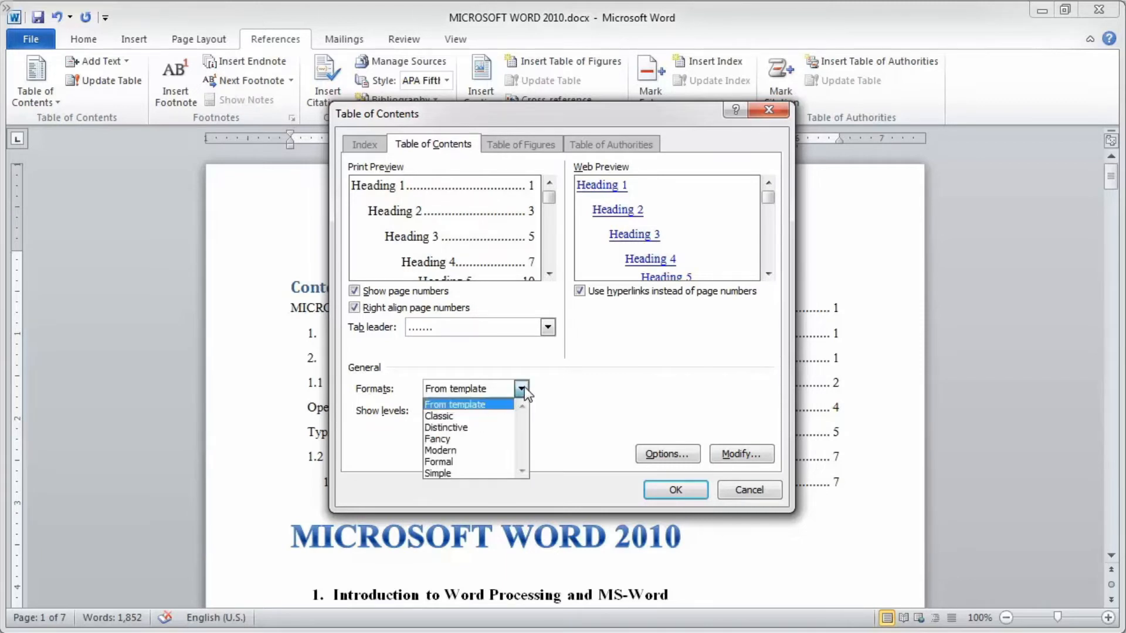
click(492, 416)
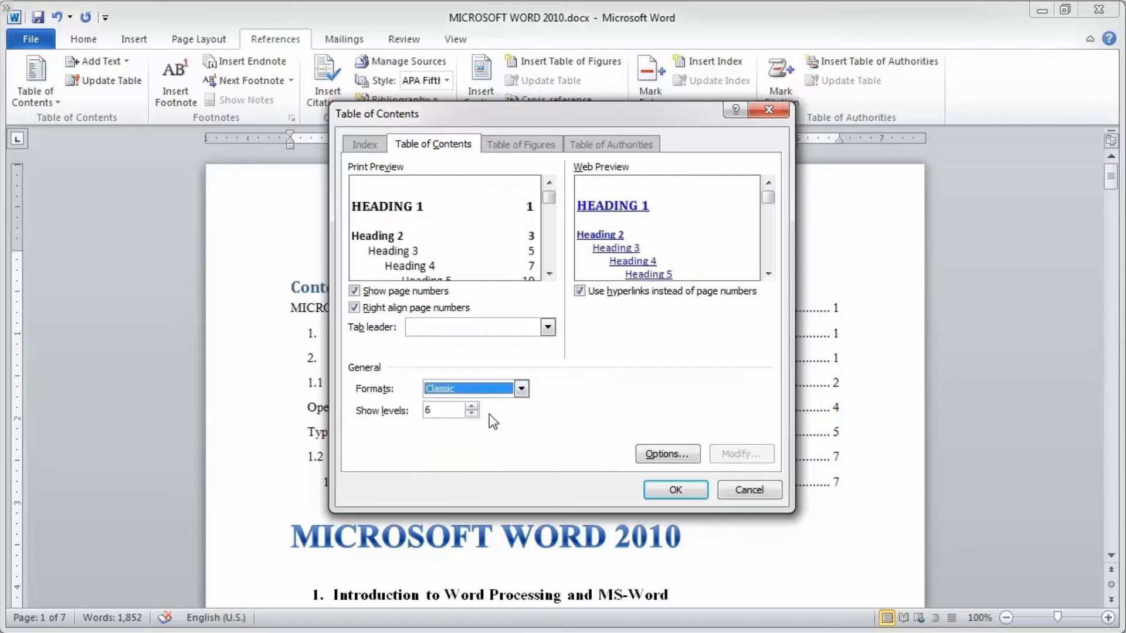
click(522, 388)
click(462, 441)
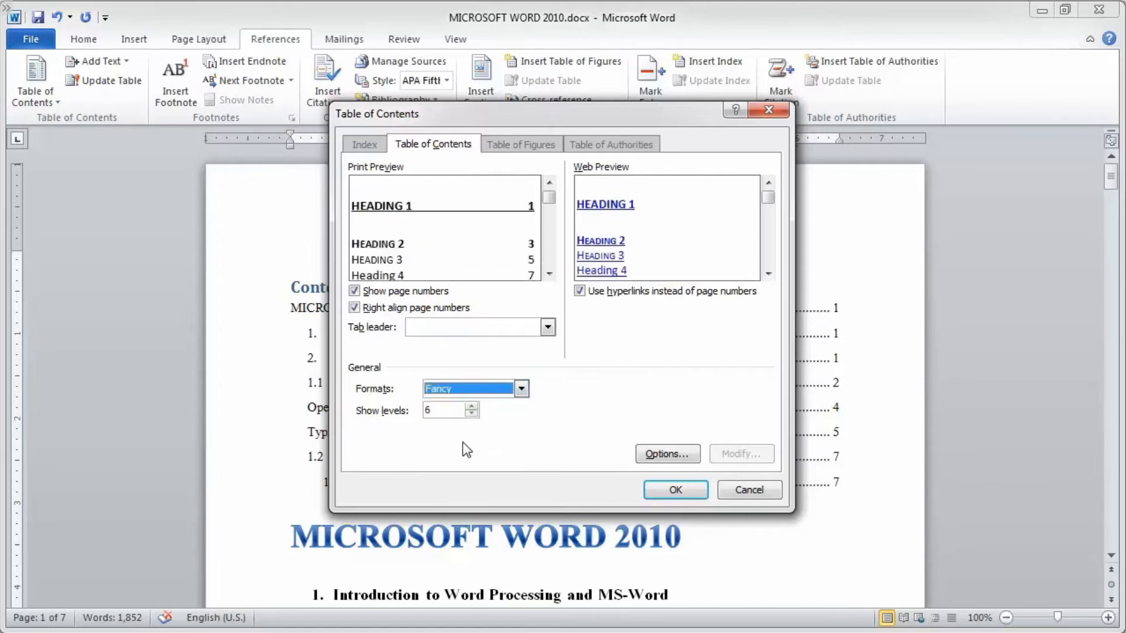
Choose the Formal format for the table of contents and set its tab leader to dashes.
click(526, 391)
click(472, 459)
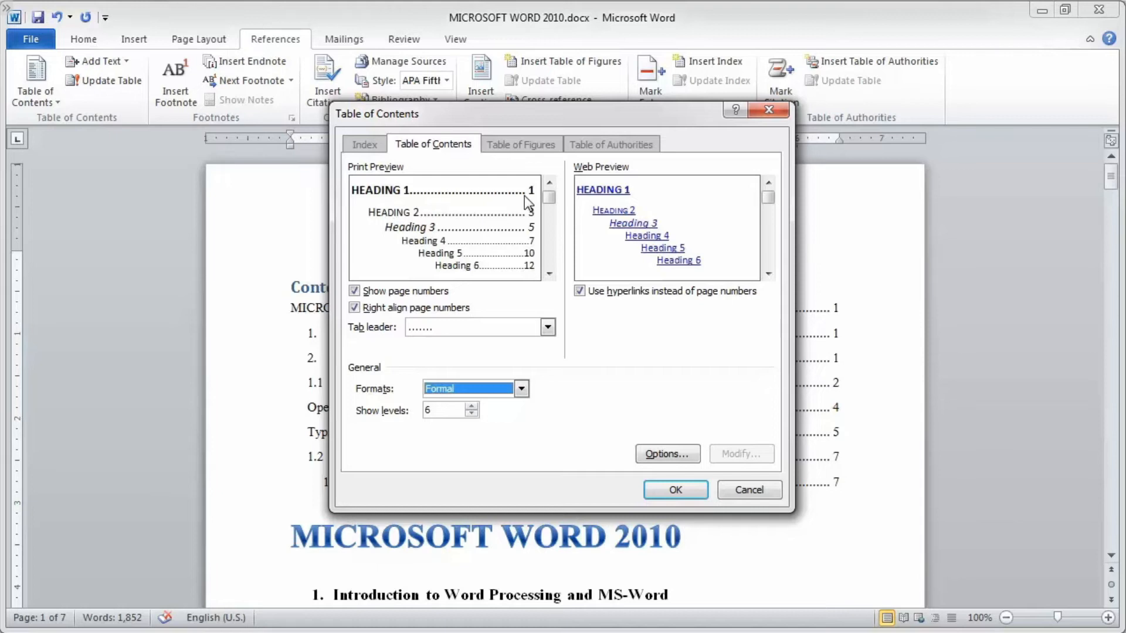
click(547, 327)
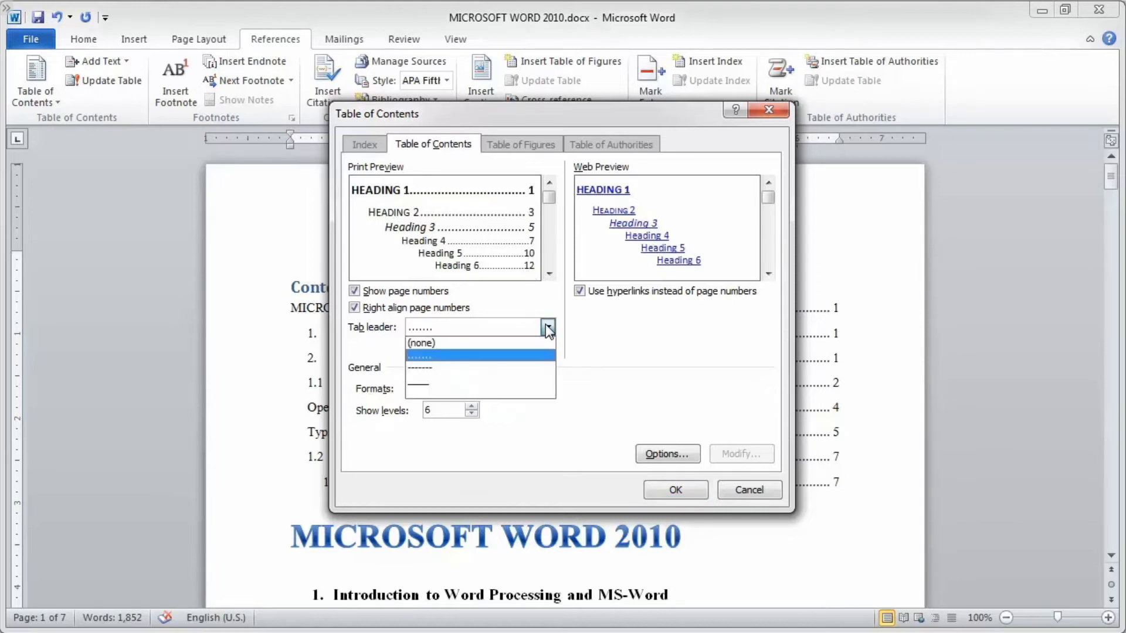
click(485, 367)
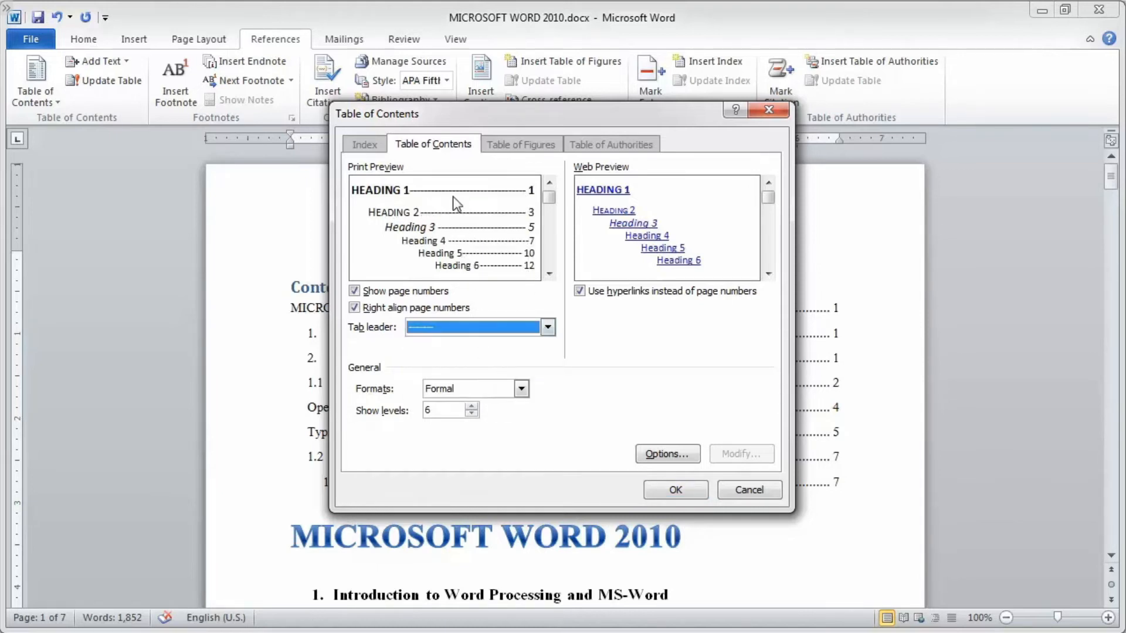
Try the underline and dotted tab leaders for the table of contents, ending on the underline.
click(548, 329)
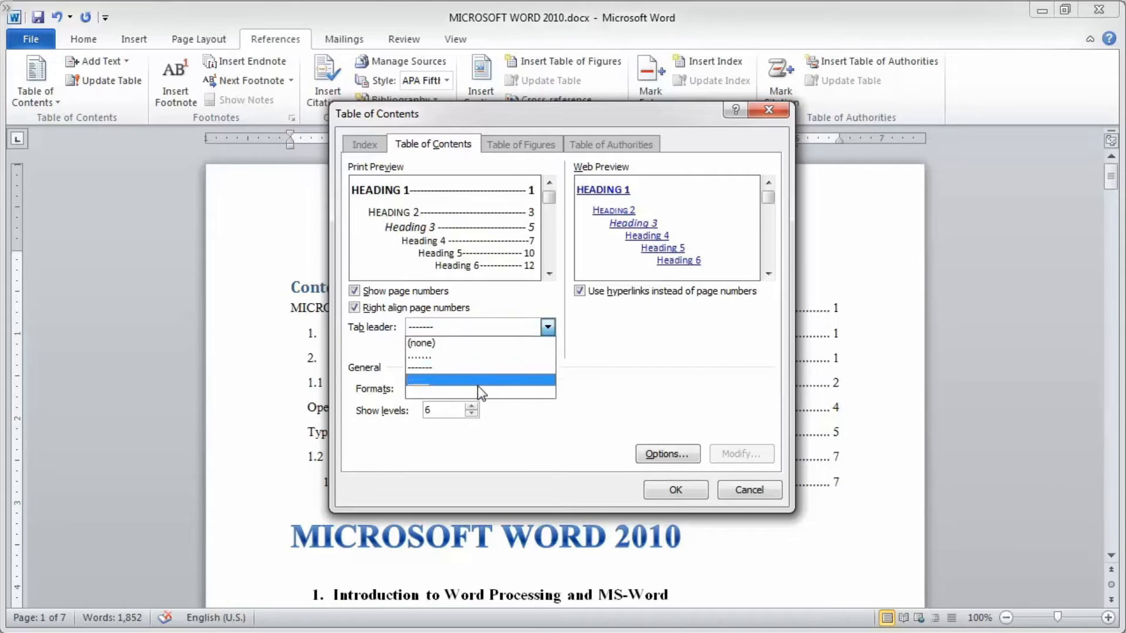
click(479, 381)
click(516, 328)
click(498, 355)
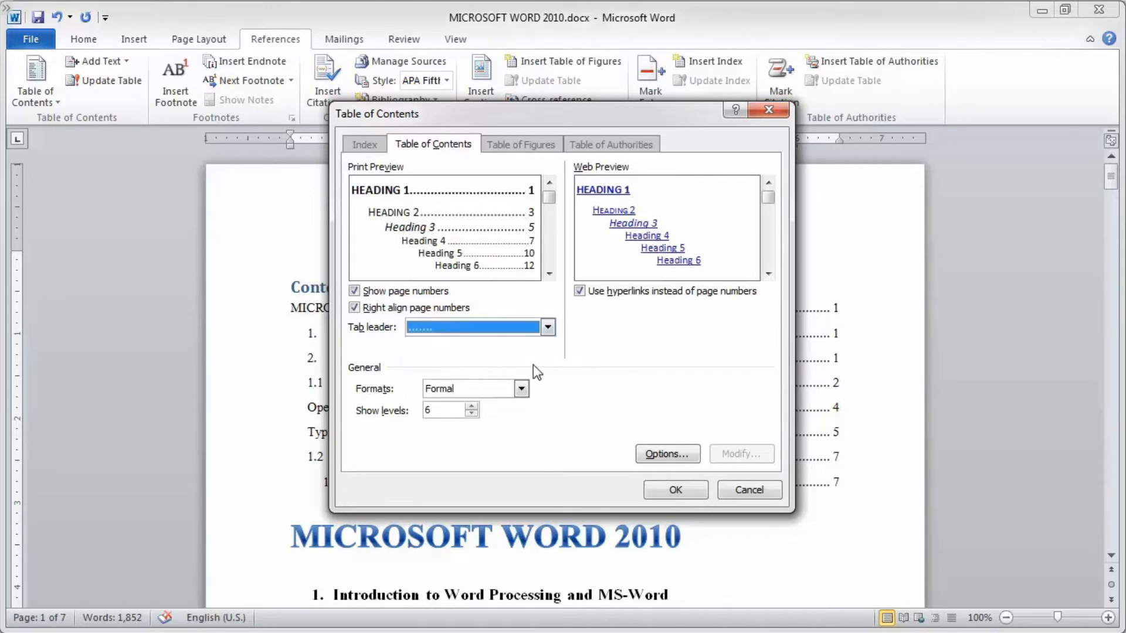
click(542, 327)
click(485, 378)
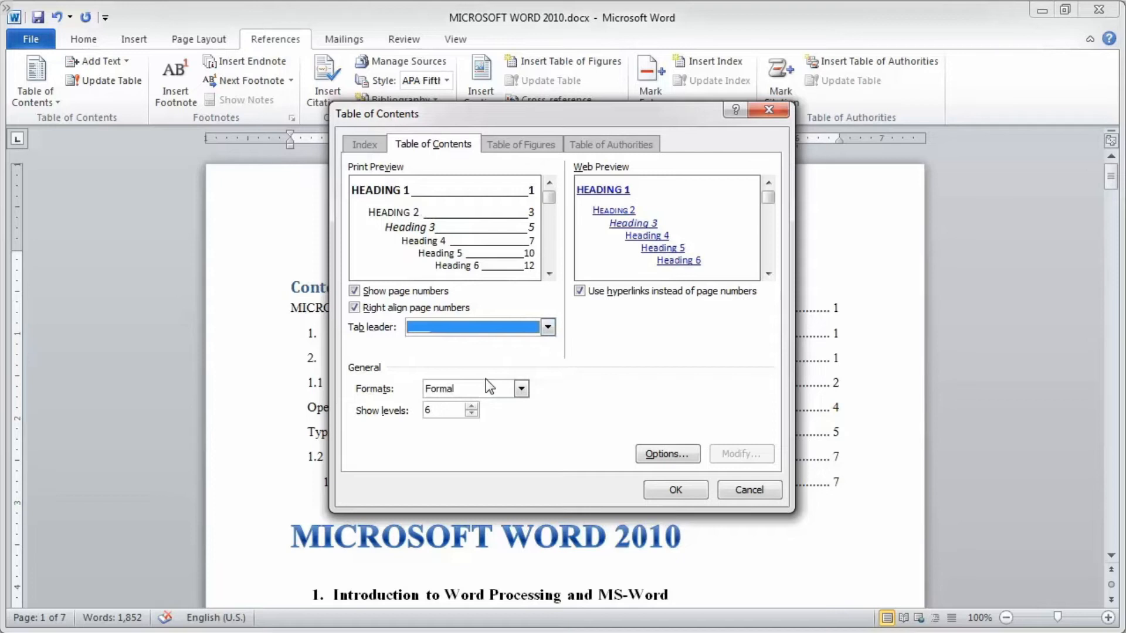
Set the table of contents format to From template and review the font and size choices of the TOC 5 style.
click(520, 389)
click(454, 403)
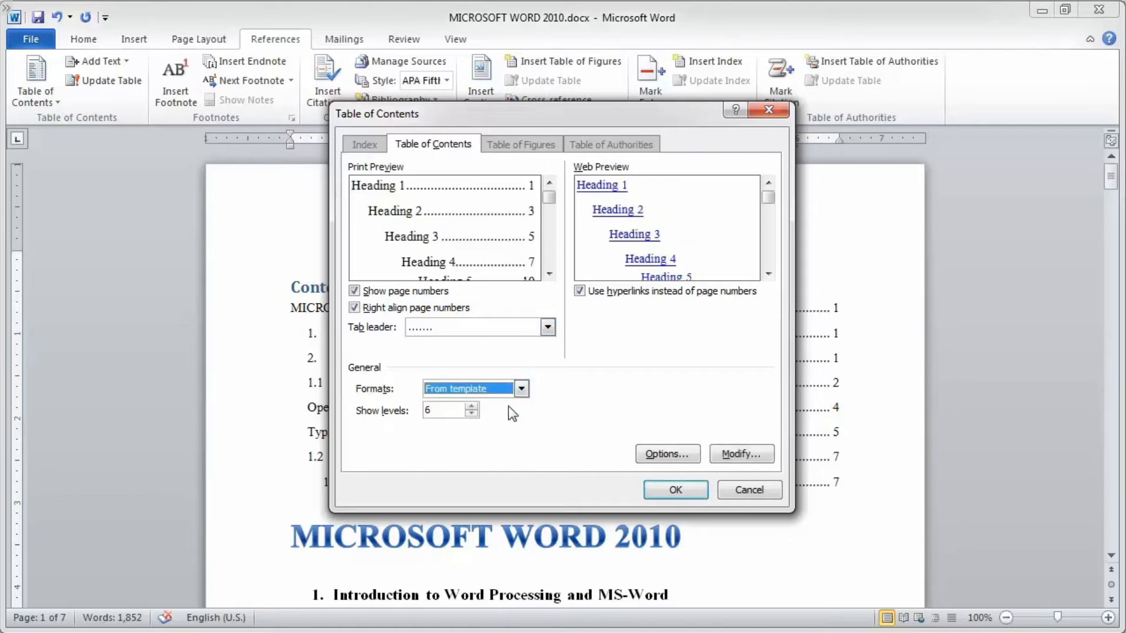
click(718, 453)
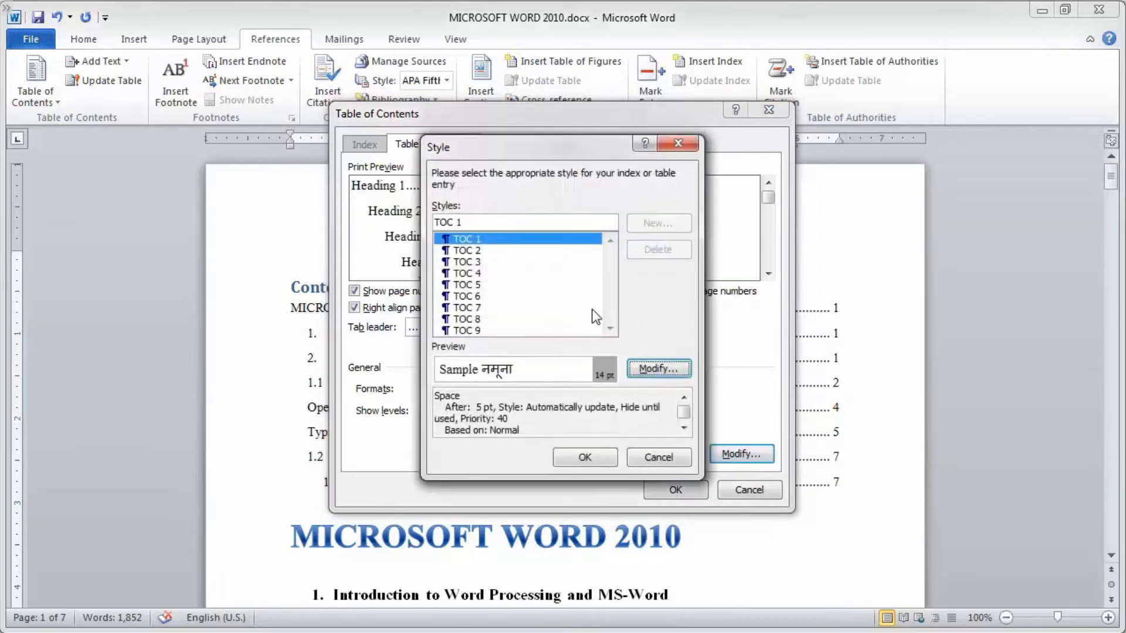
click(473, 285)
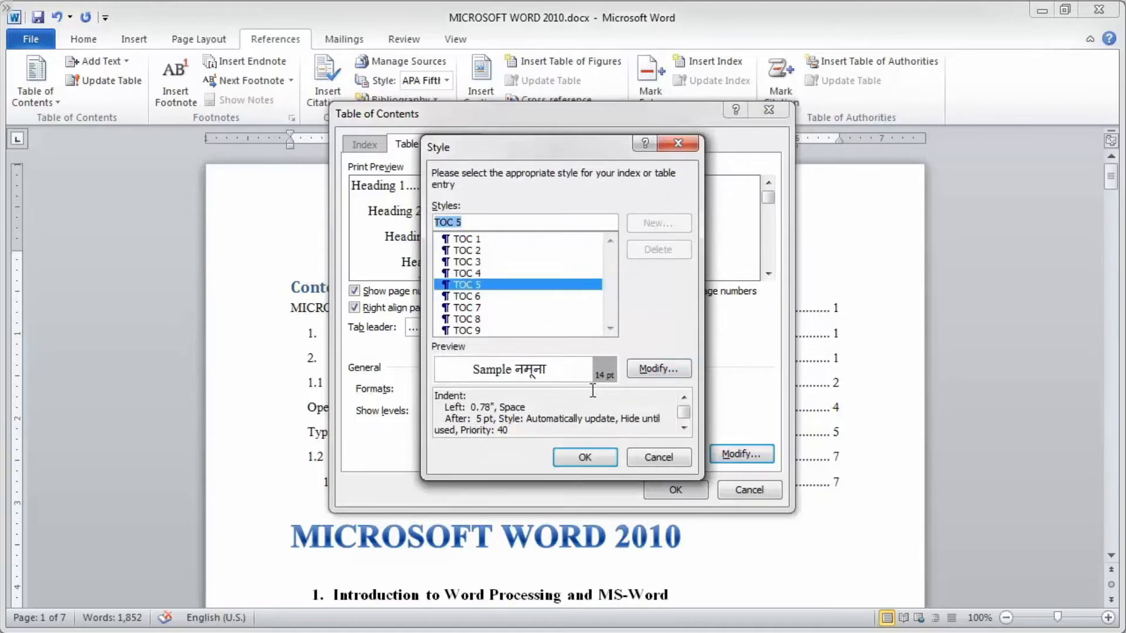
click(664, 368)
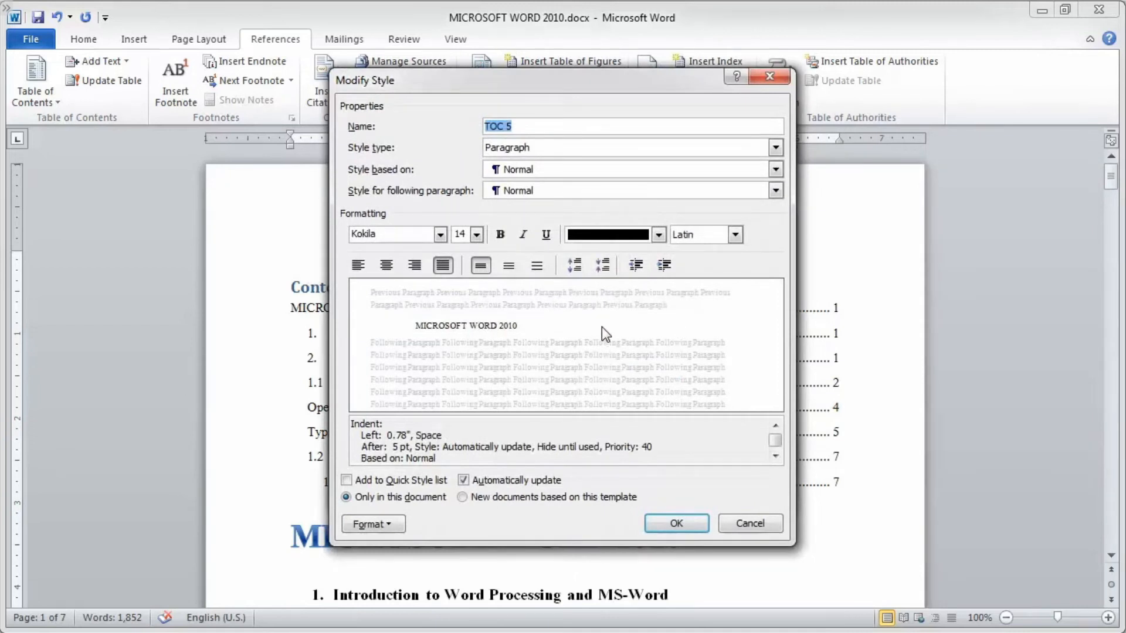
click(440, 234)
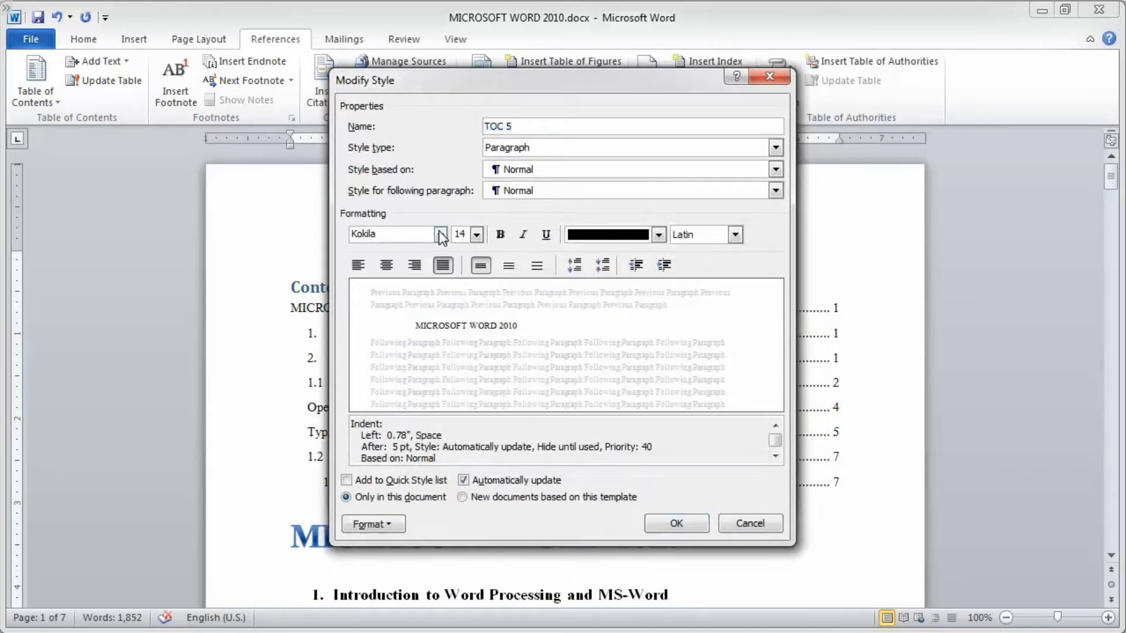
click(440, 234)
click(477, 235)
click(477, 235)
click(669, 528)
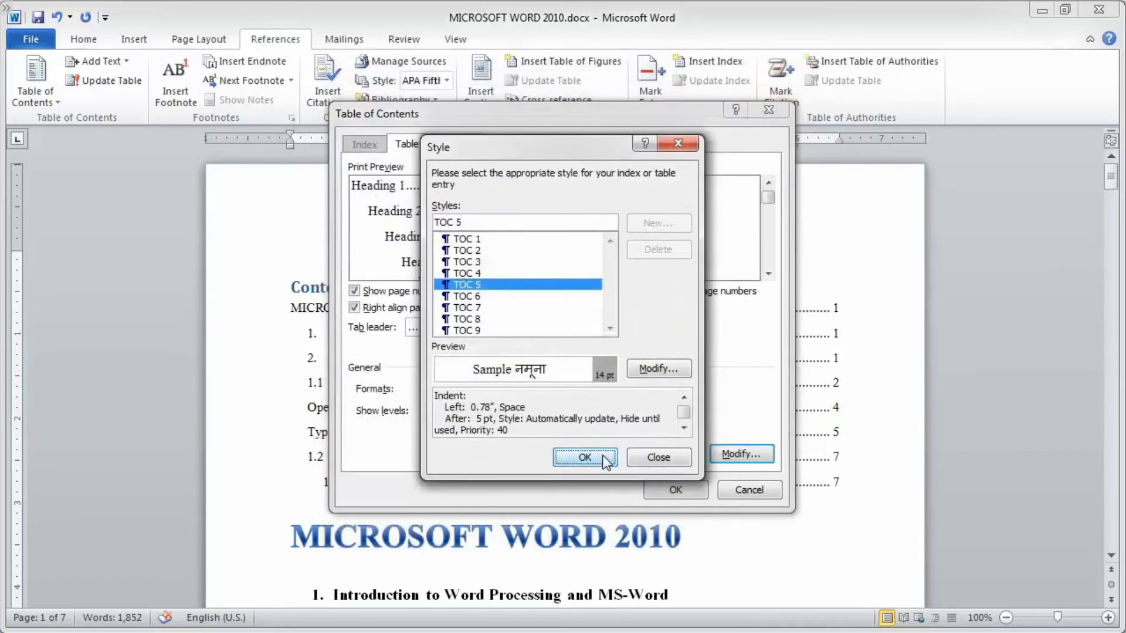
click(604, 459)
Open the table of contents options and examine the available heading styles with their TOC levels.
click(654, 455)
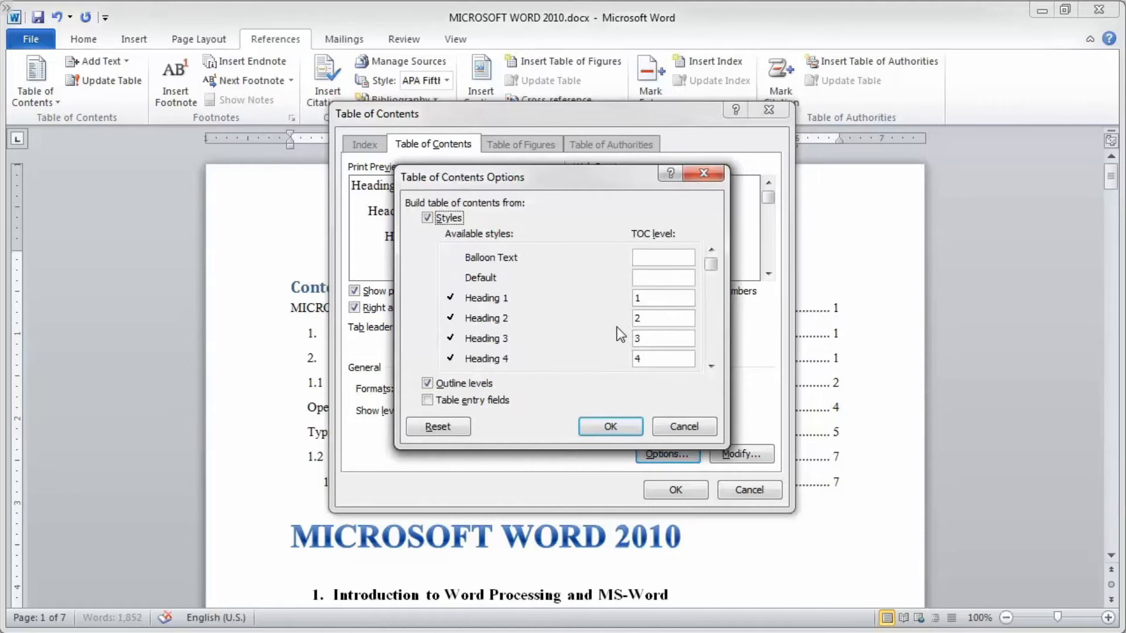
click(660, 298)
click(706, 303)
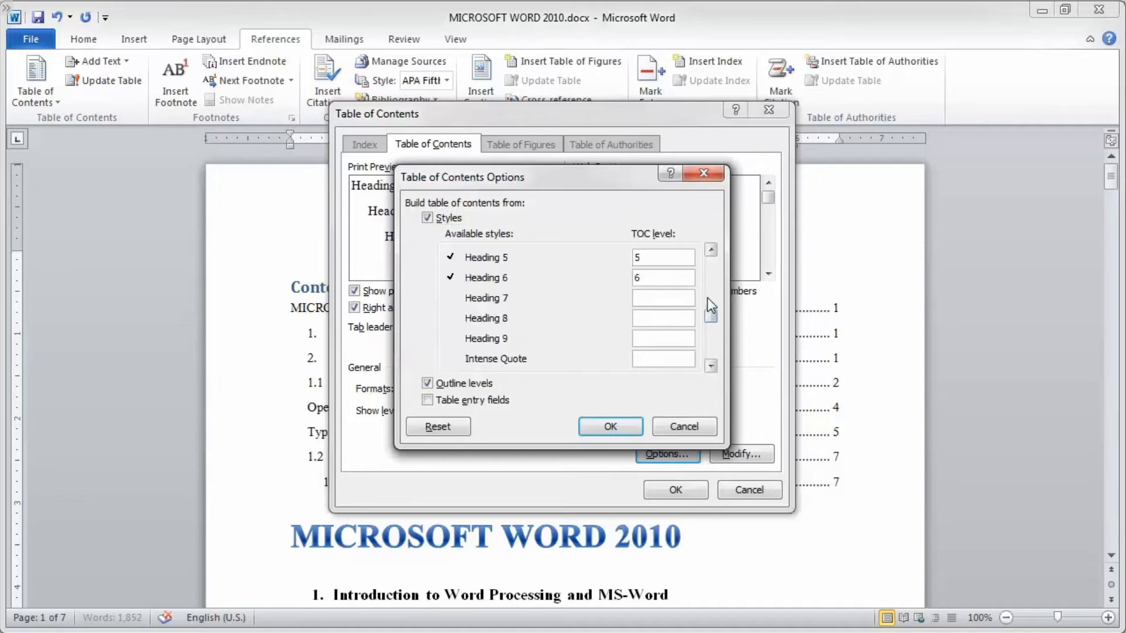
click(707, 271)
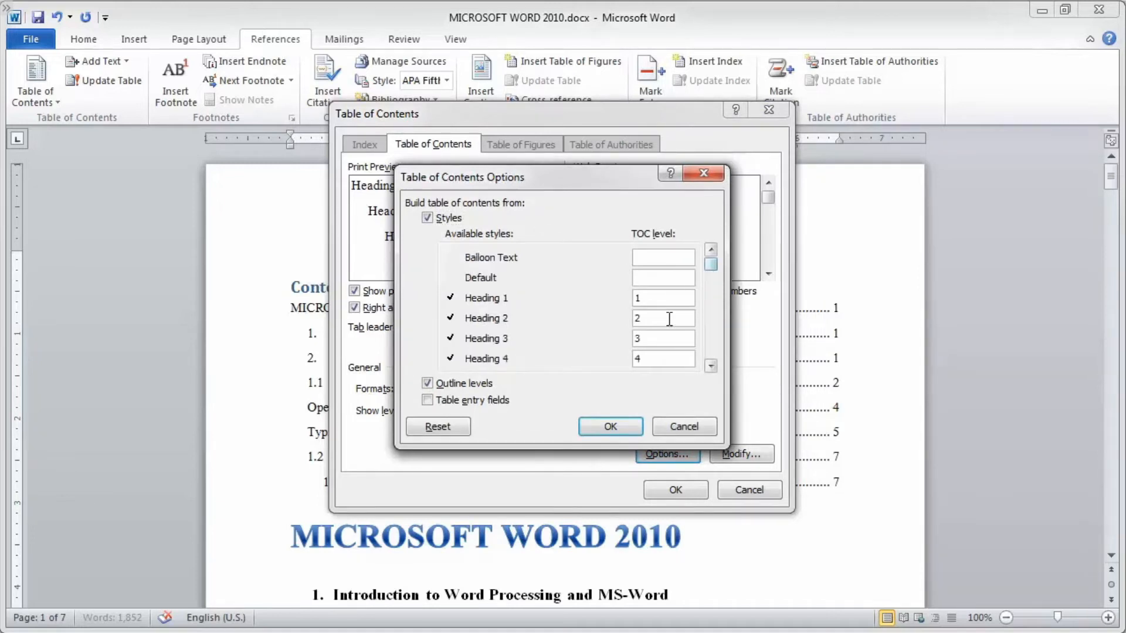
click(711, 367)
click(711, 366)
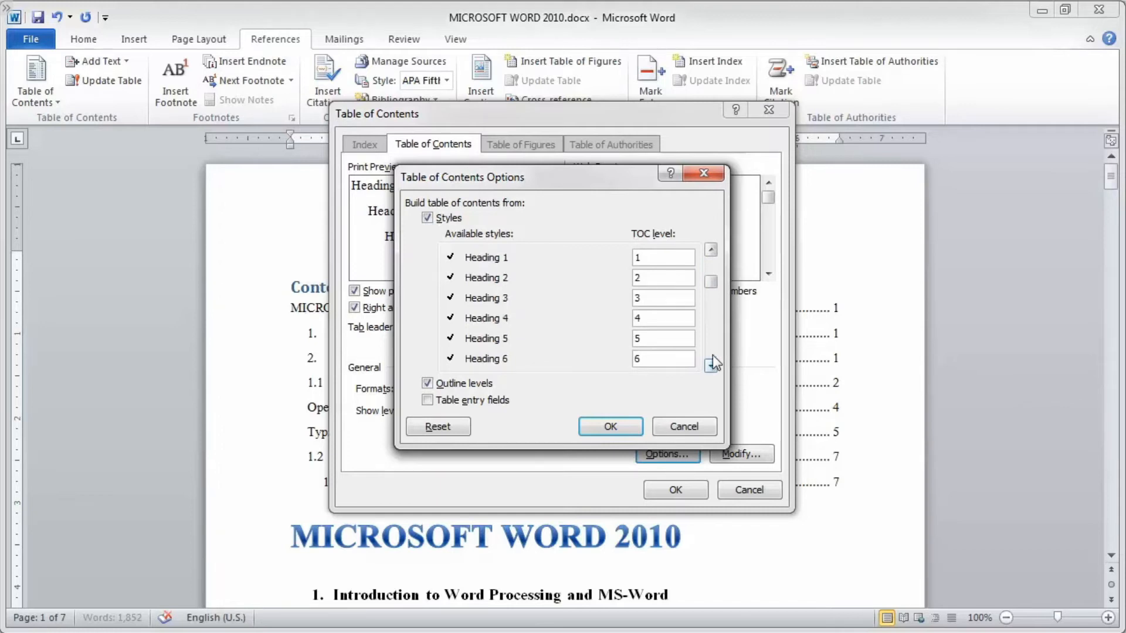
drag(711, 287, 713, 275)
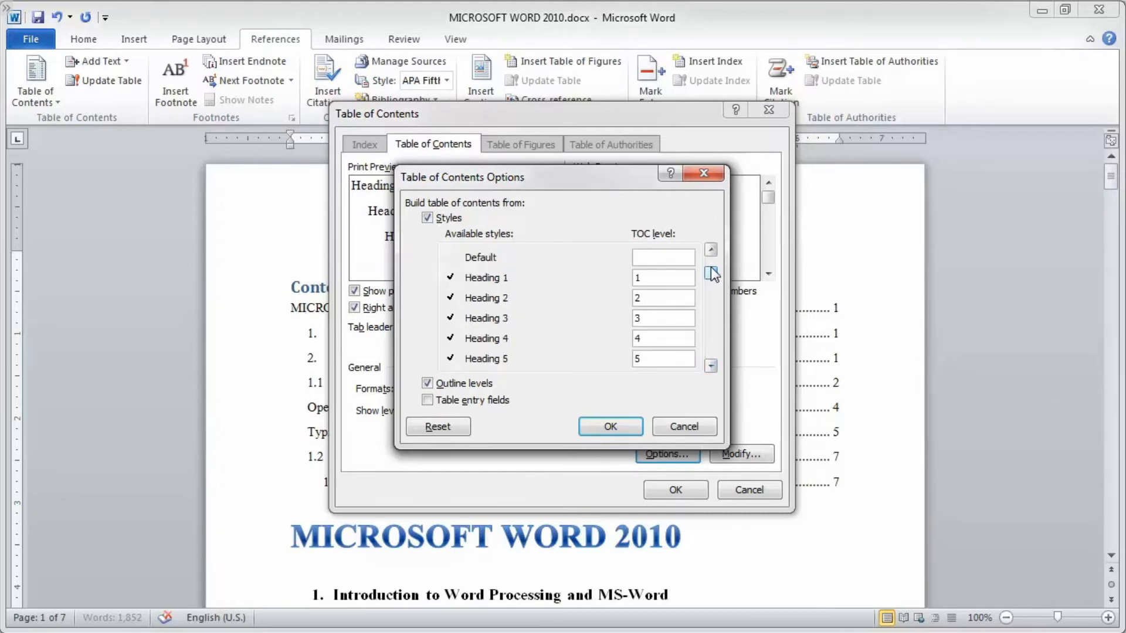
Clear the TOC levels of Heading 1 through Heading 5 and accept the table of contents settings.
click(661, 276)
key(BackSpace)
click(645, 299)
key(BackSpace)
click(658, 322)
key(BackSpace)
click(659, 342)
key(BackSpace)
click(655, 358)
key(BackSpace)
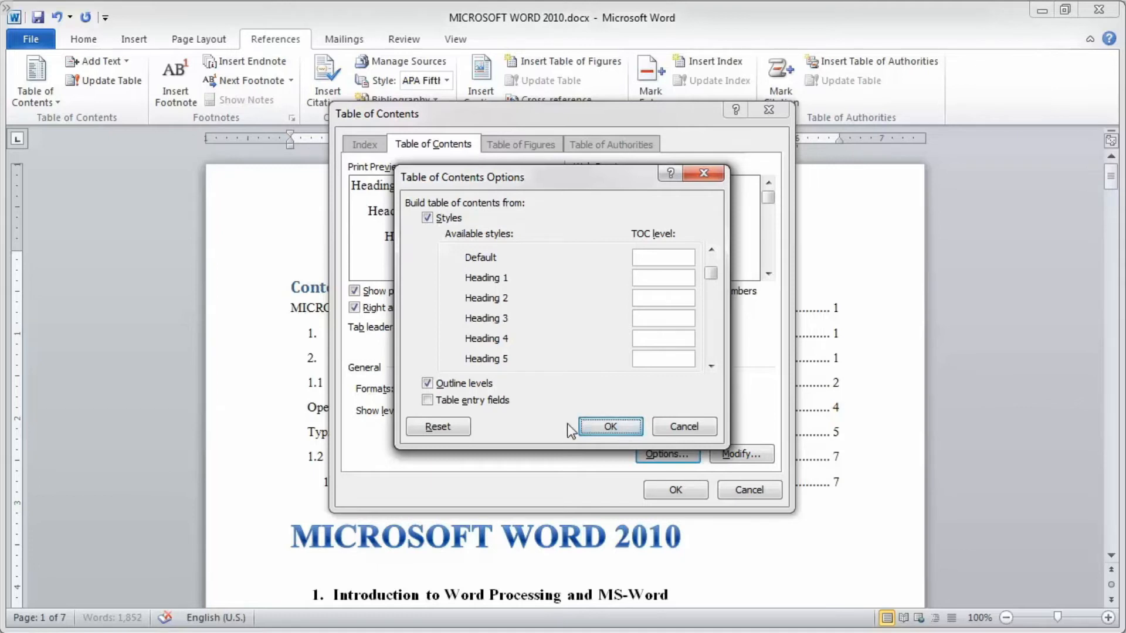
click(610, 427)
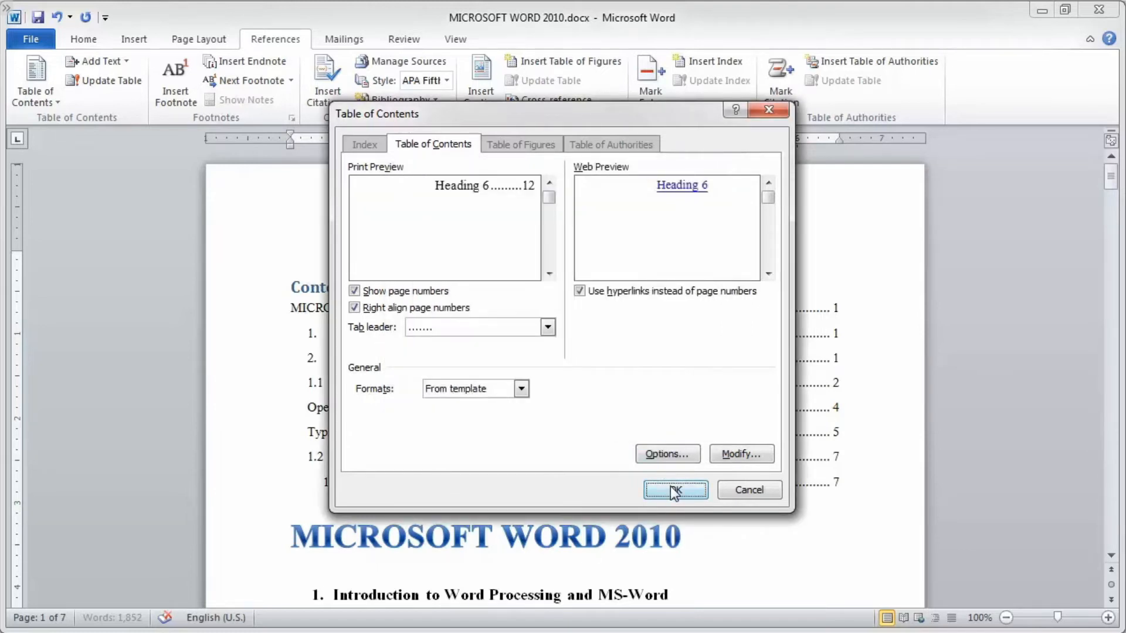
click(674, 492)
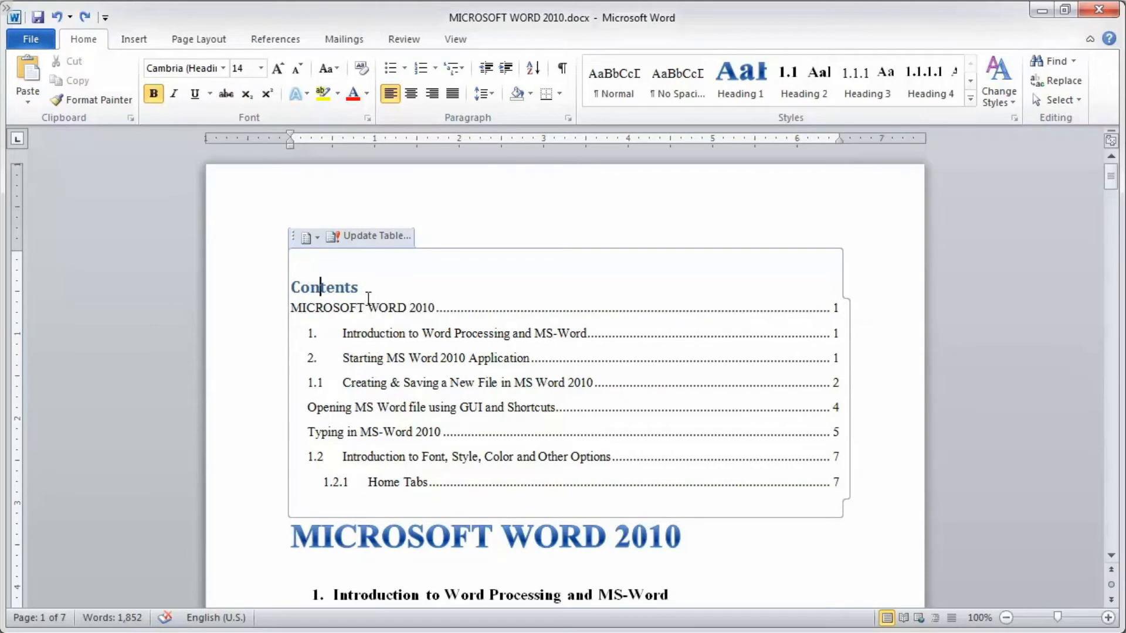
Update the entire table of contents rather than only its page numbers.
click(361, 287)
click(283, 44)
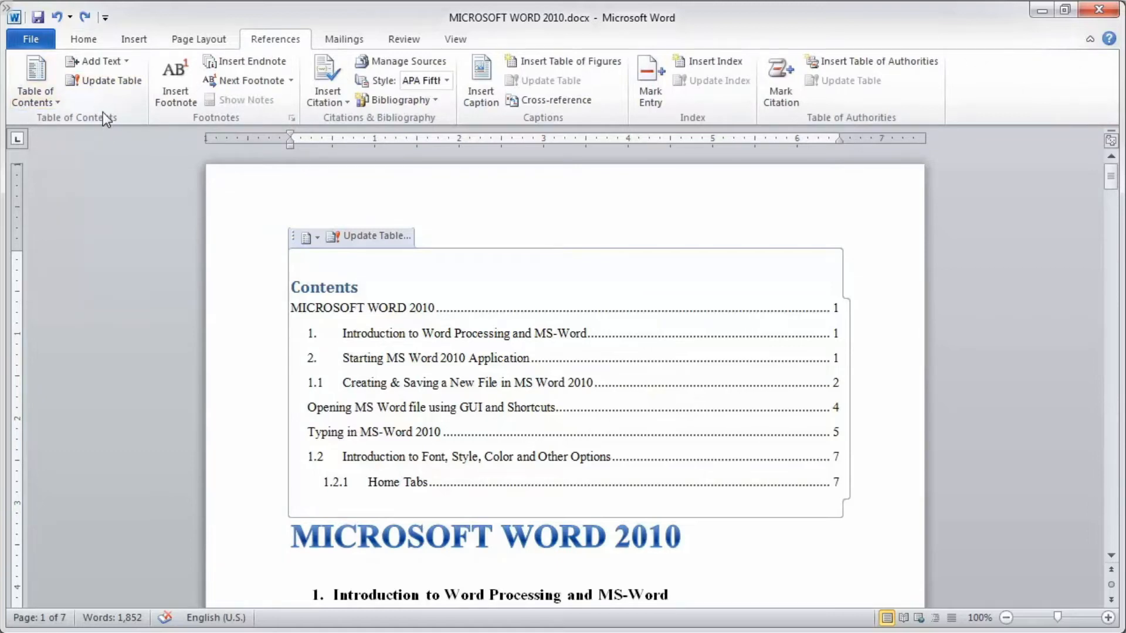
click(111, 81)
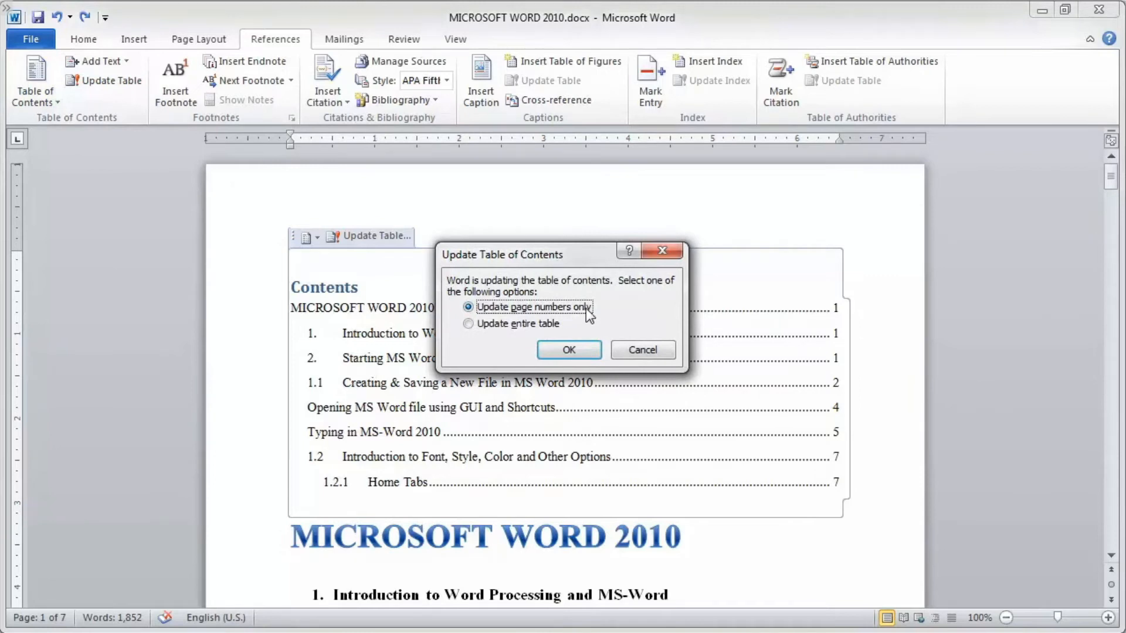
click(515, 325)
click(567, 349)
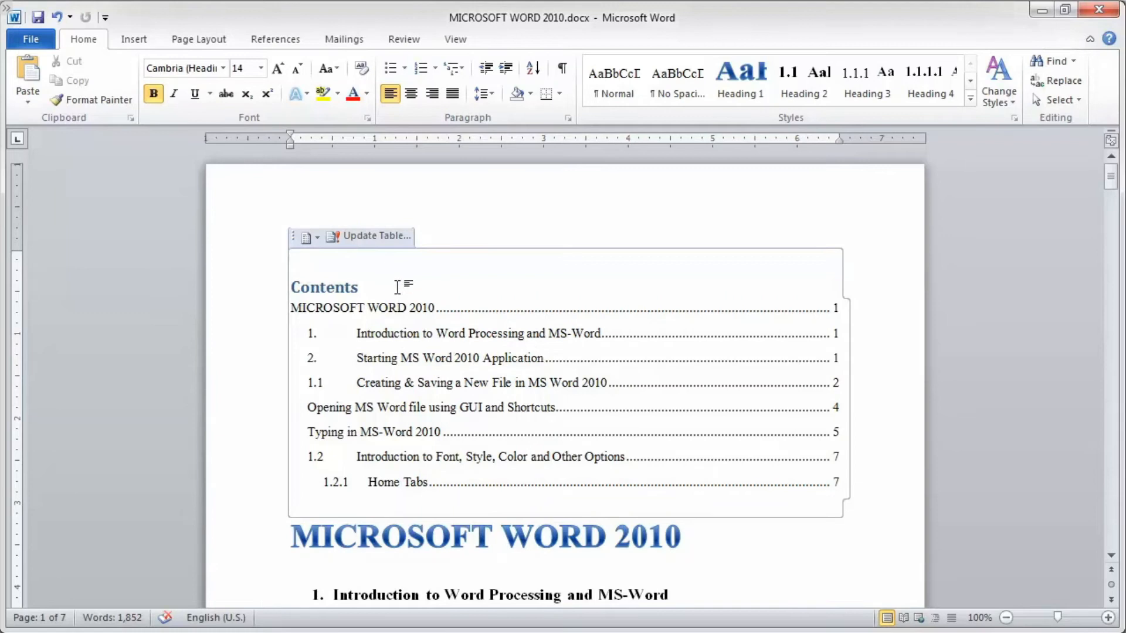
Remove the table of contents from the start of the document.
click(276, 39)
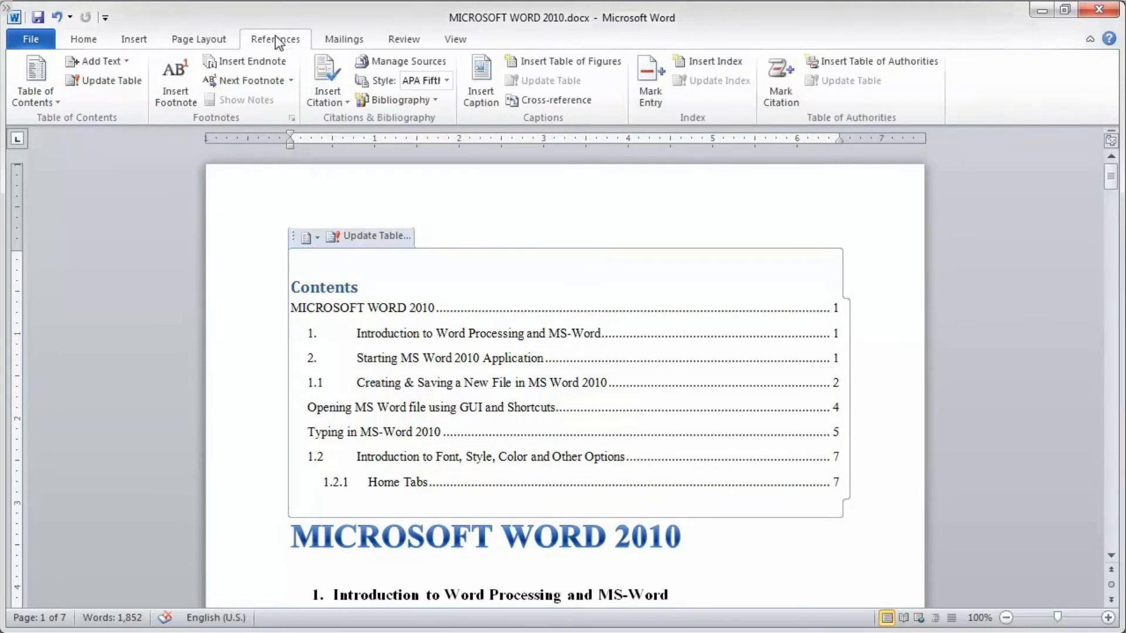
click(55, 97)
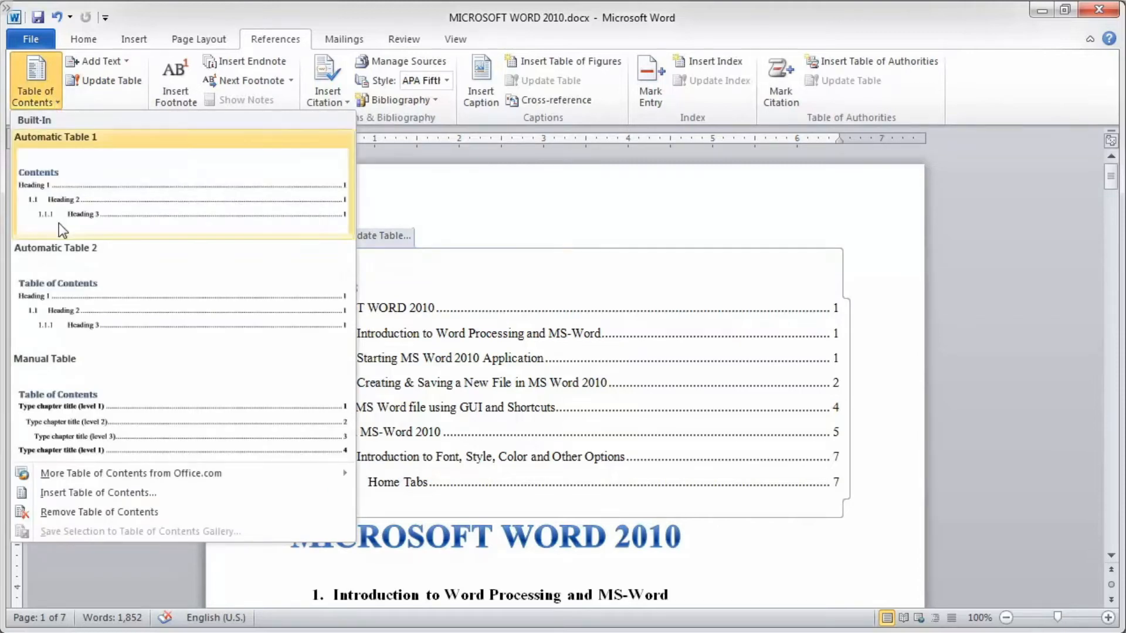
click(108, 511)
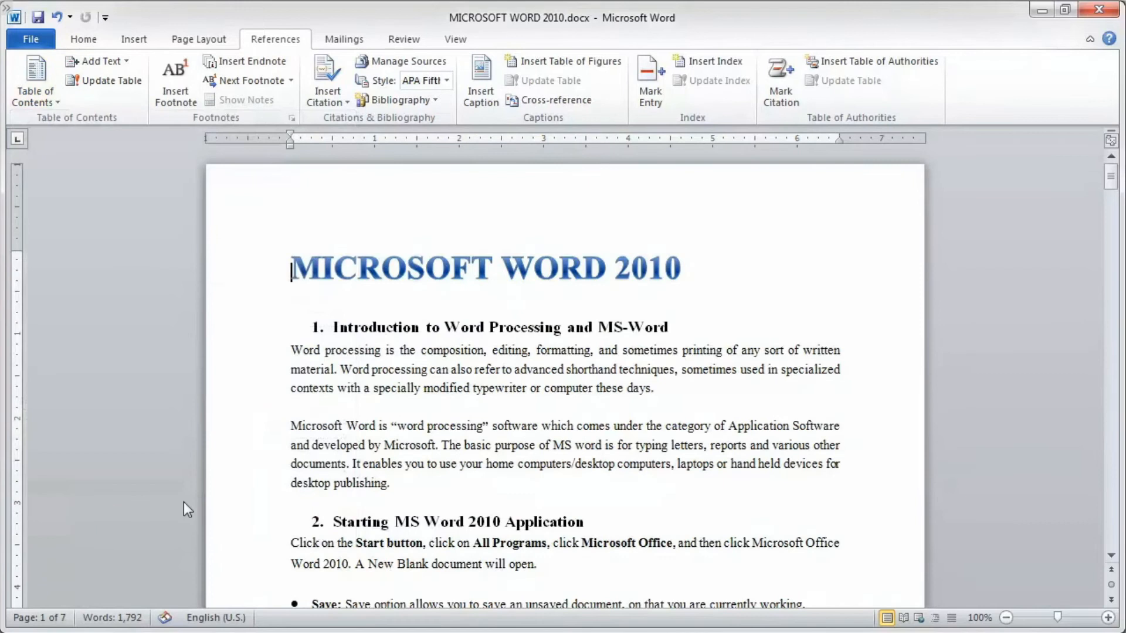
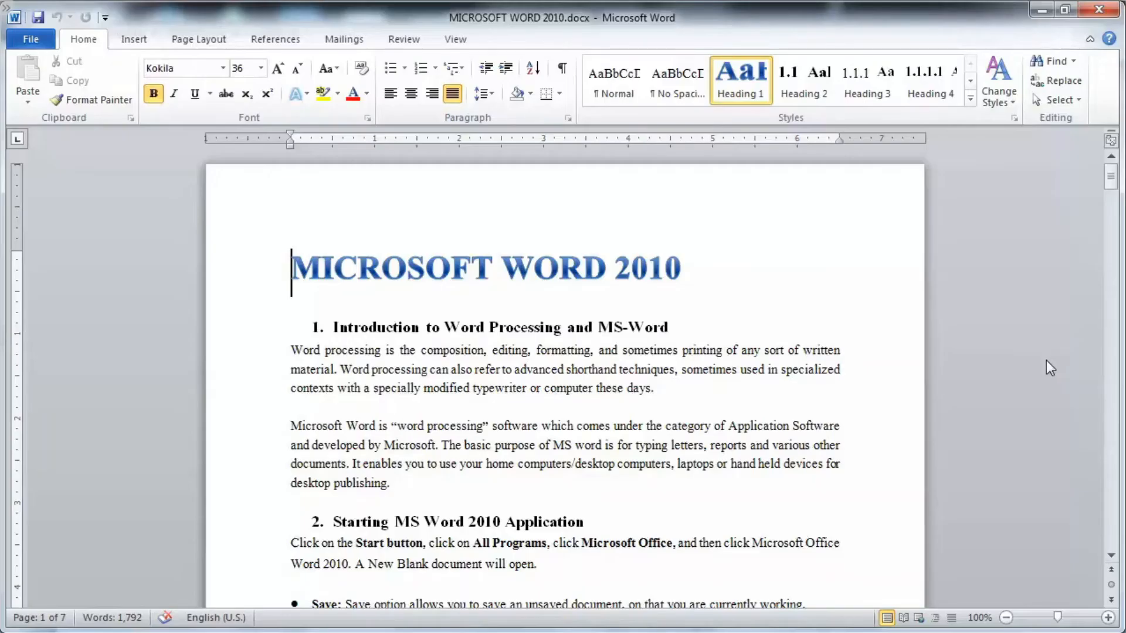
Insert an endnote in front of the MICROSOFT WORD 2010 title and return to its reference mark.
click(704, 270)
click(289, 258)
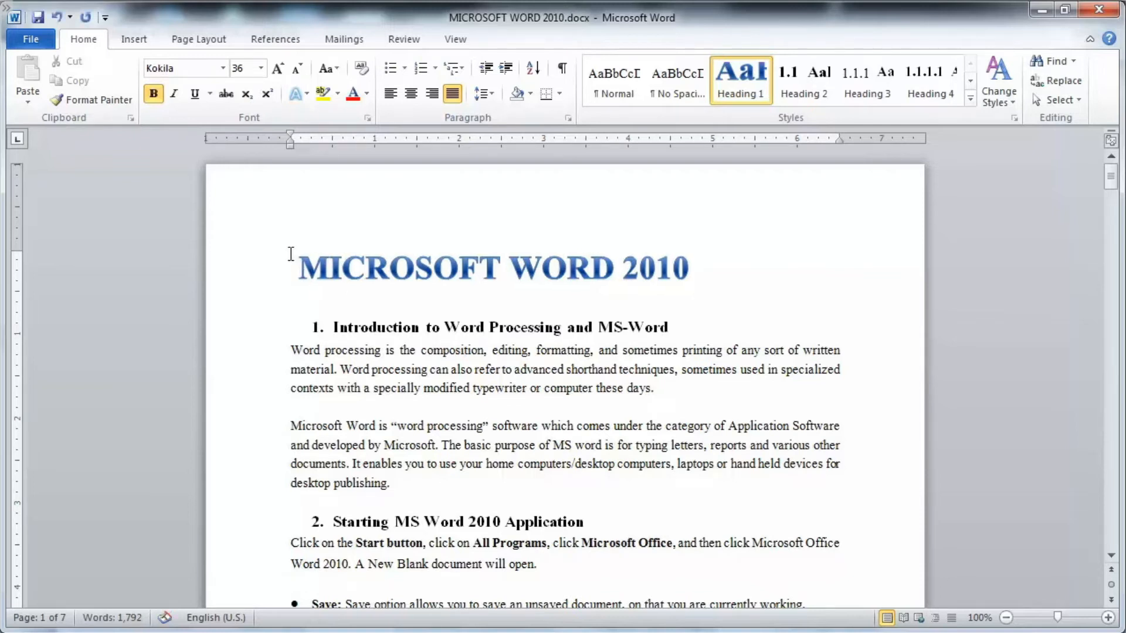
click(277, 40)
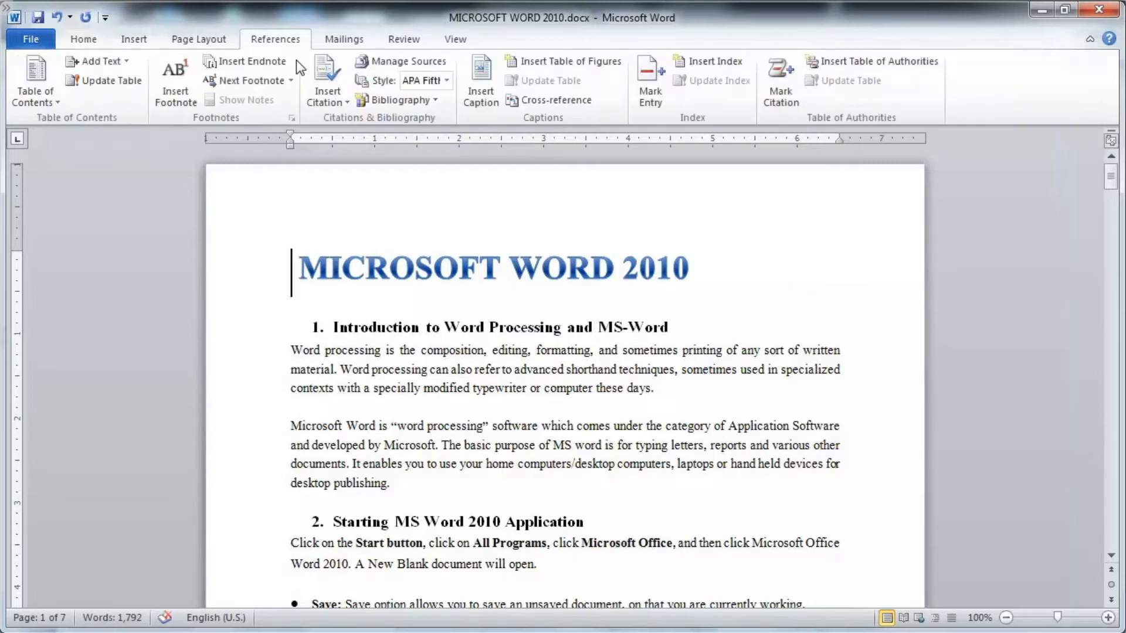
click(258, 80)
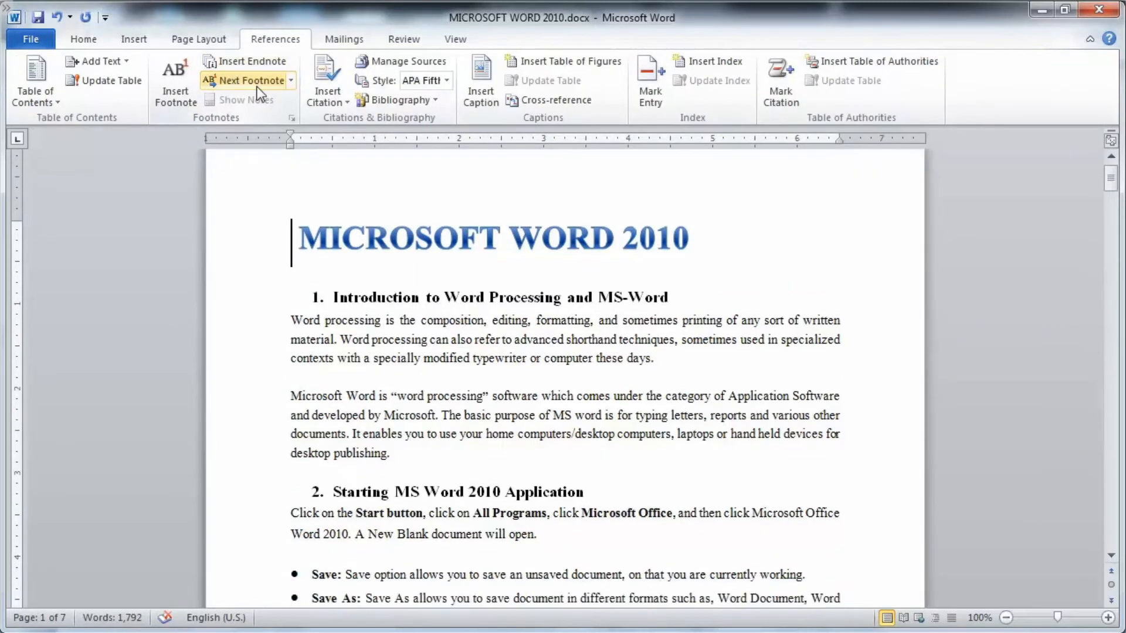
click(259, 62)
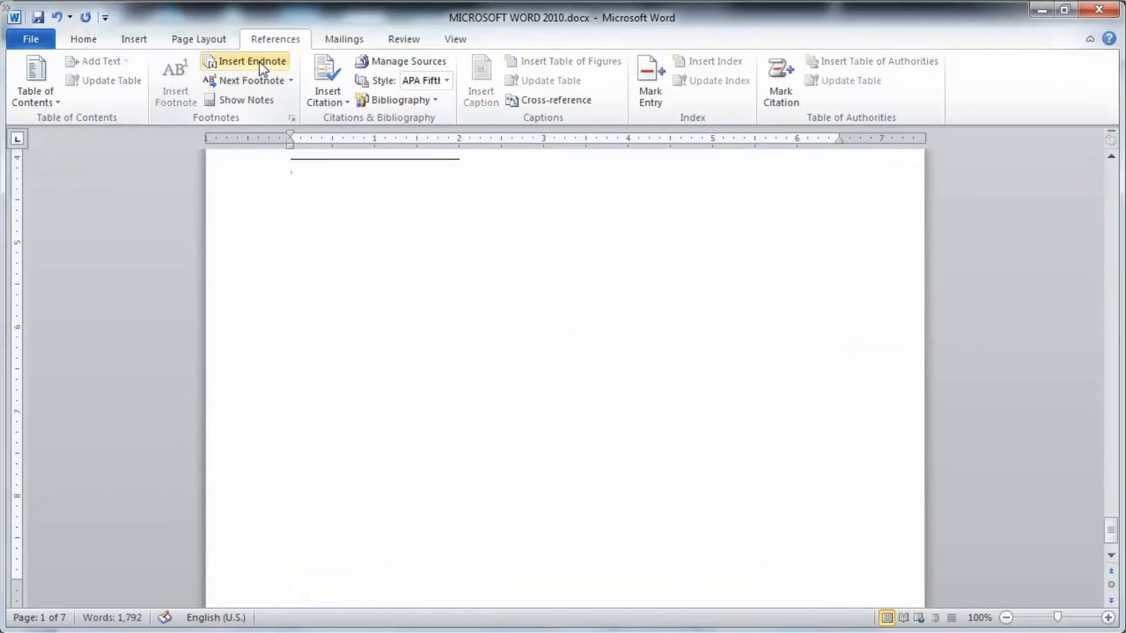
click(253, 81)
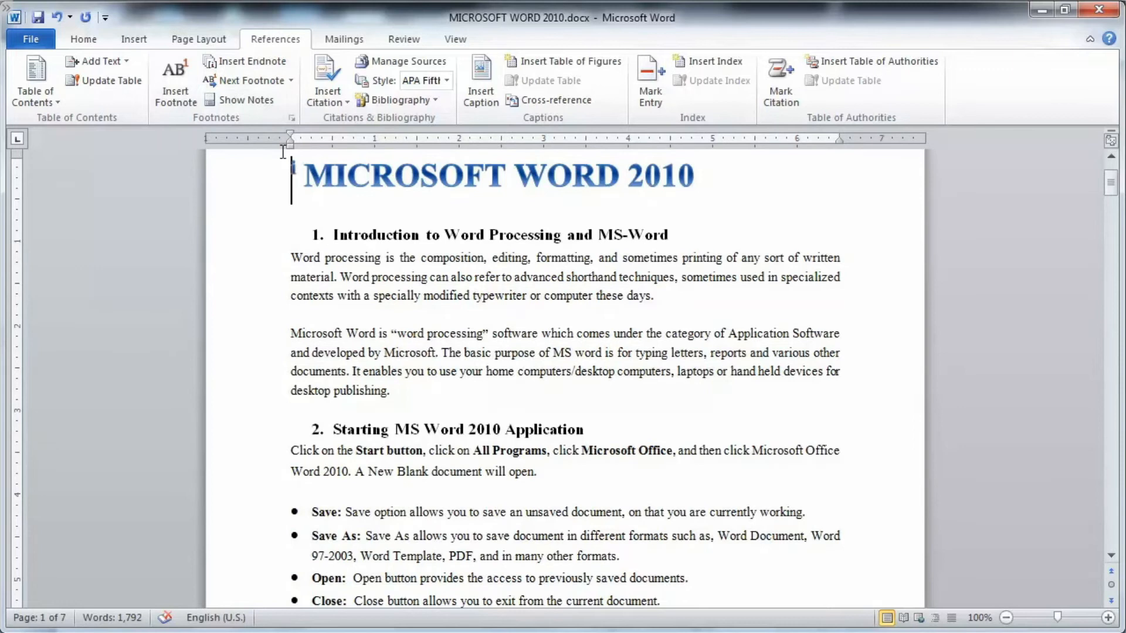
scroll(341, 202, up, 3)
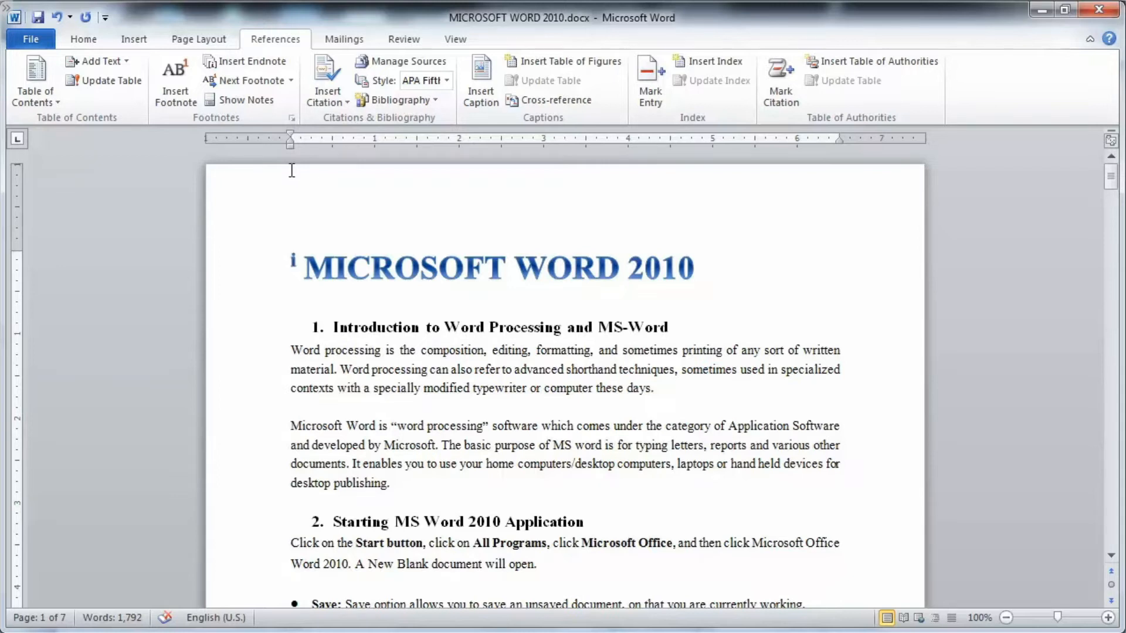
Open the footnote and endnote settings, select Footnotes and set their location to Below text.
click(292, 119)
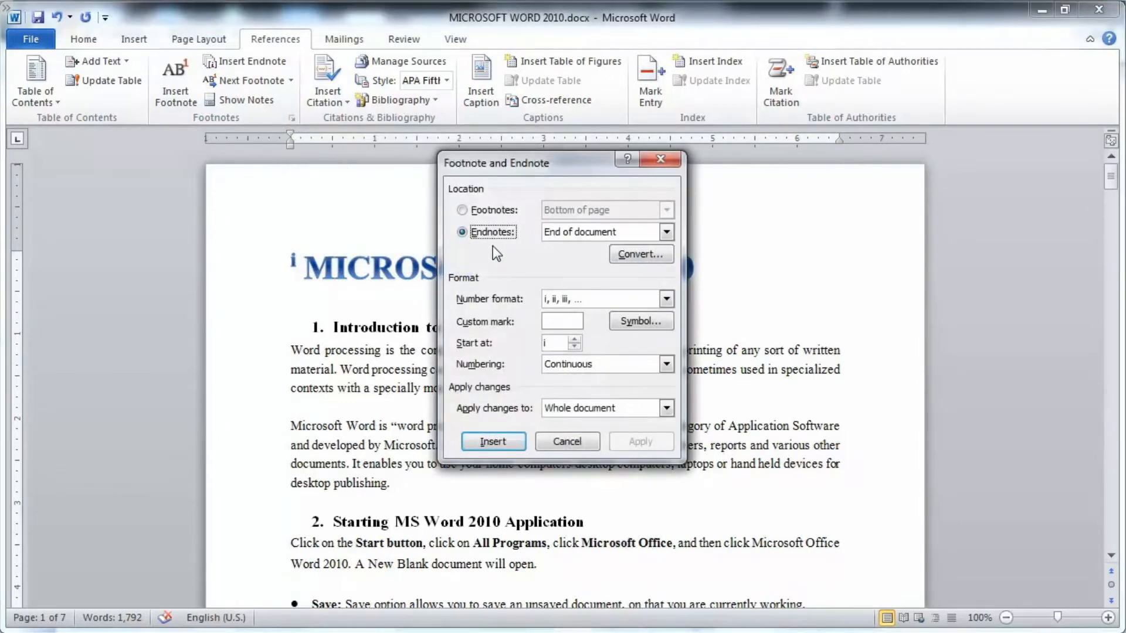
click(486, 211)
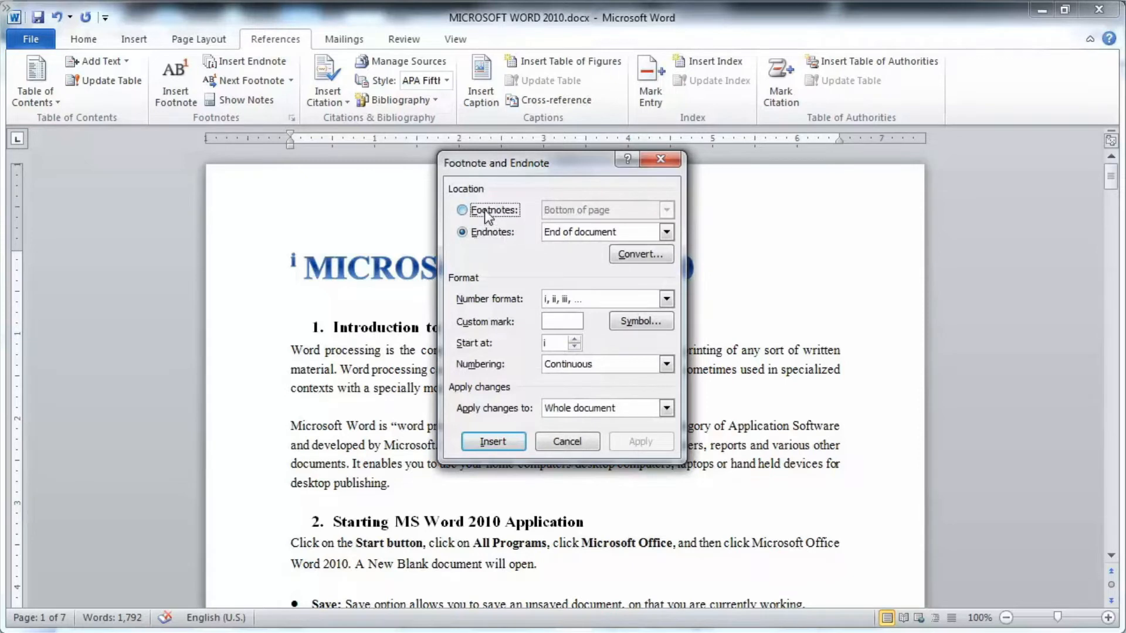
click(487, 236)
click(492, 213)
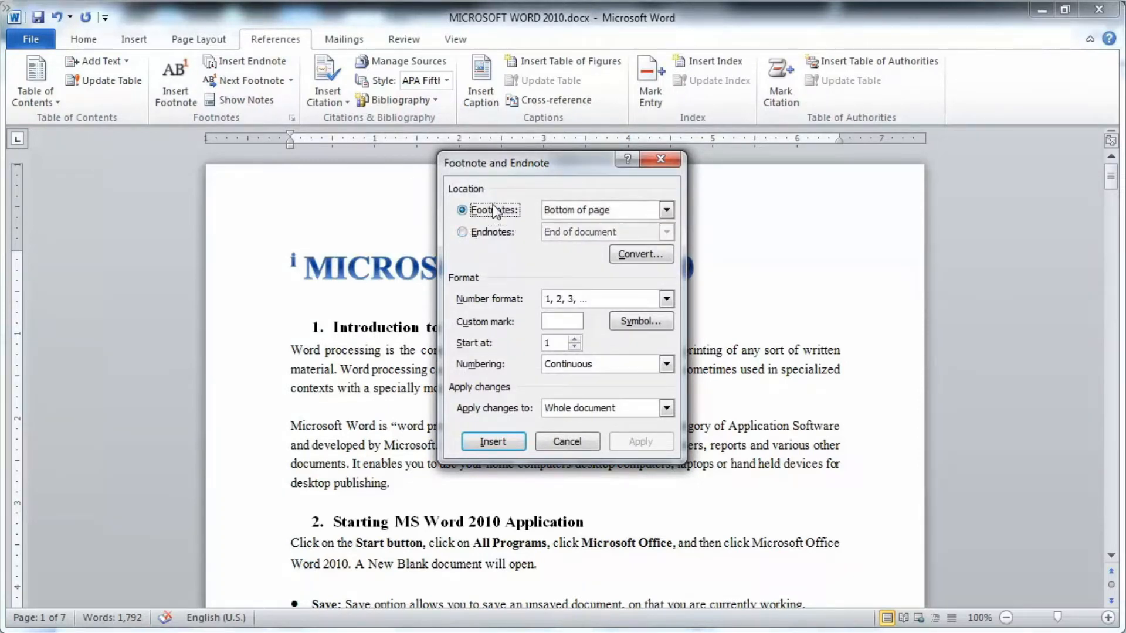
click(596, 212)
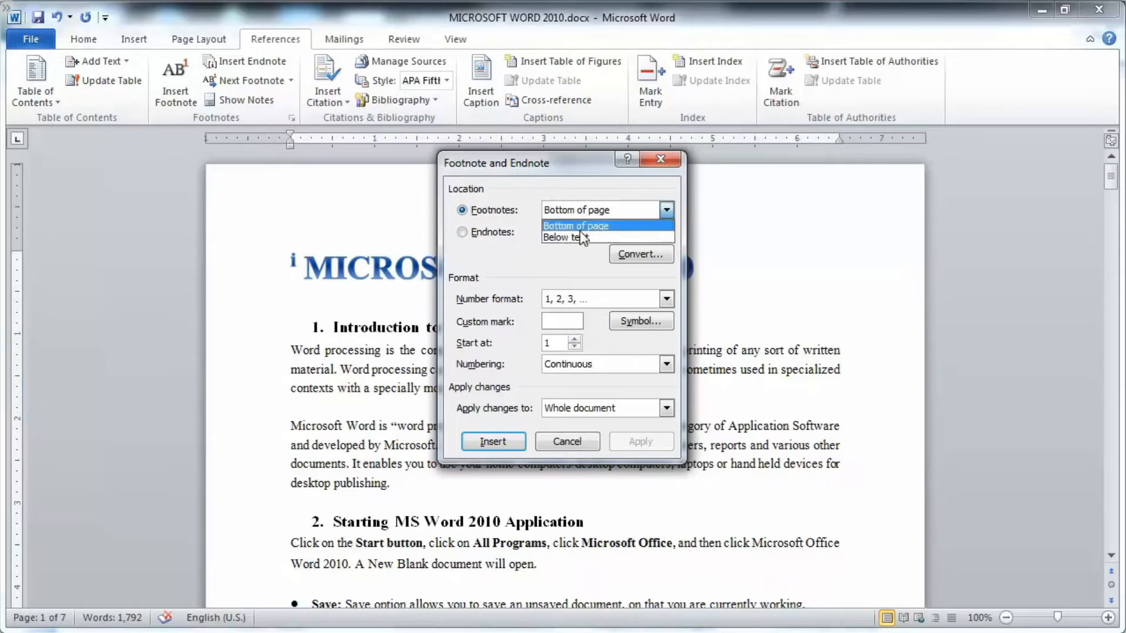
click(581, 237)
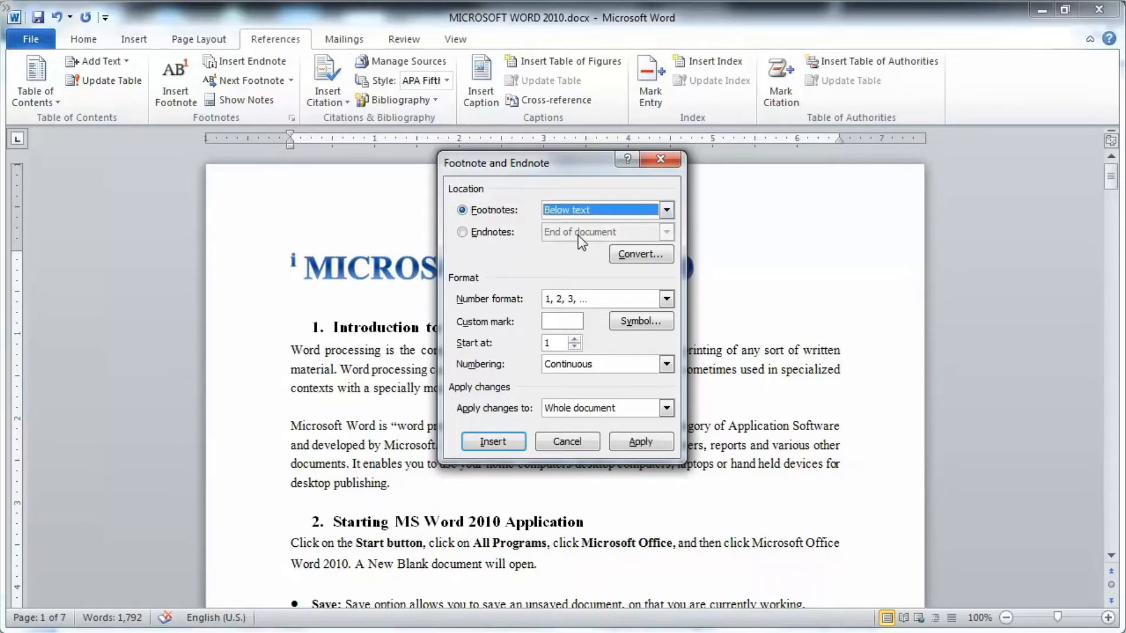
Convert all endnotes to footnotes and set the footnote number format to A, B, C, ….
click(635, 254)
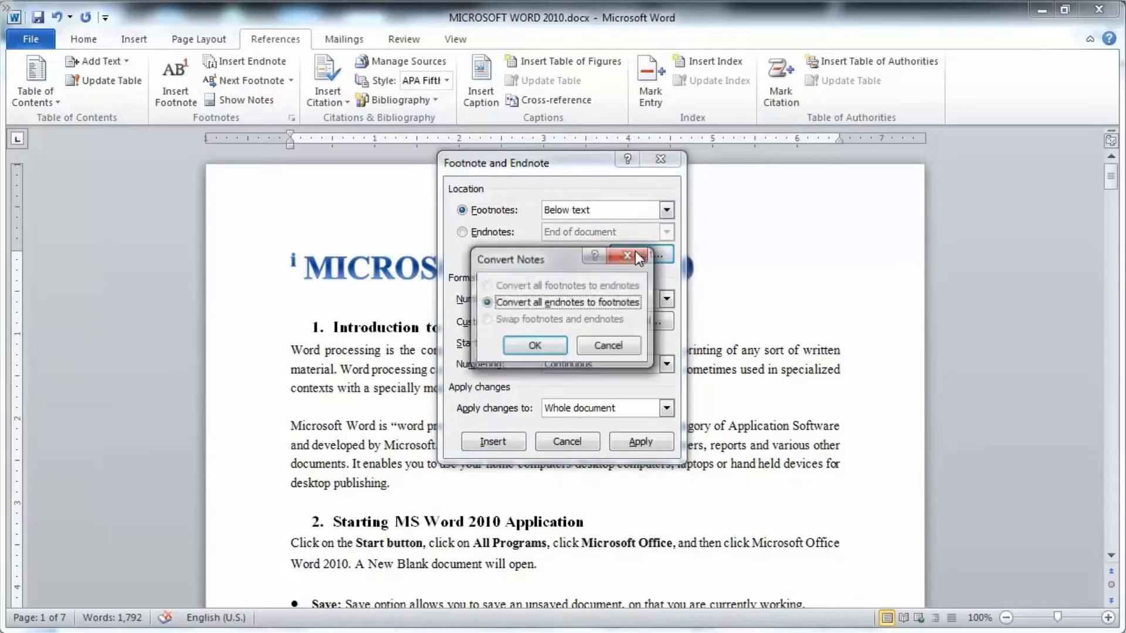
click(534, 345)
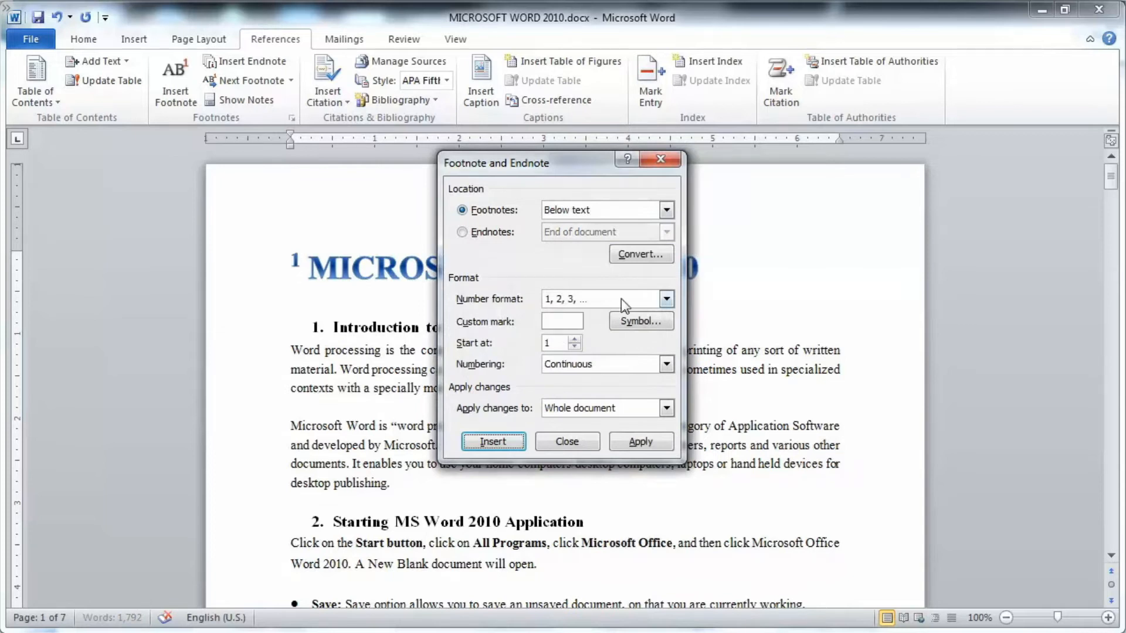
click(666, 300)
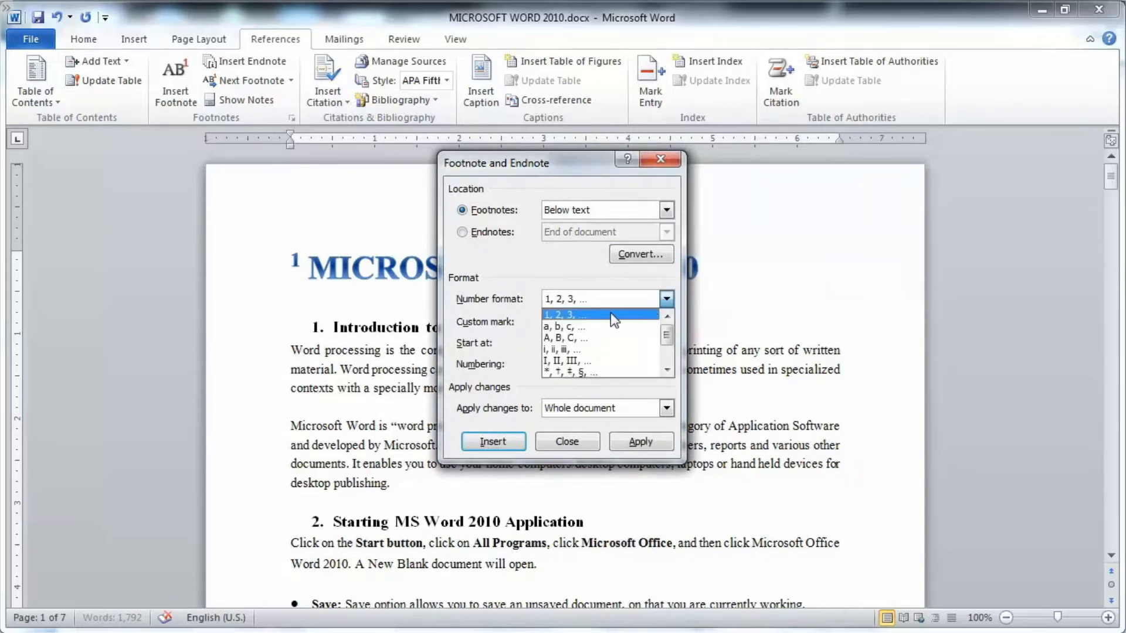
click(572, 338)
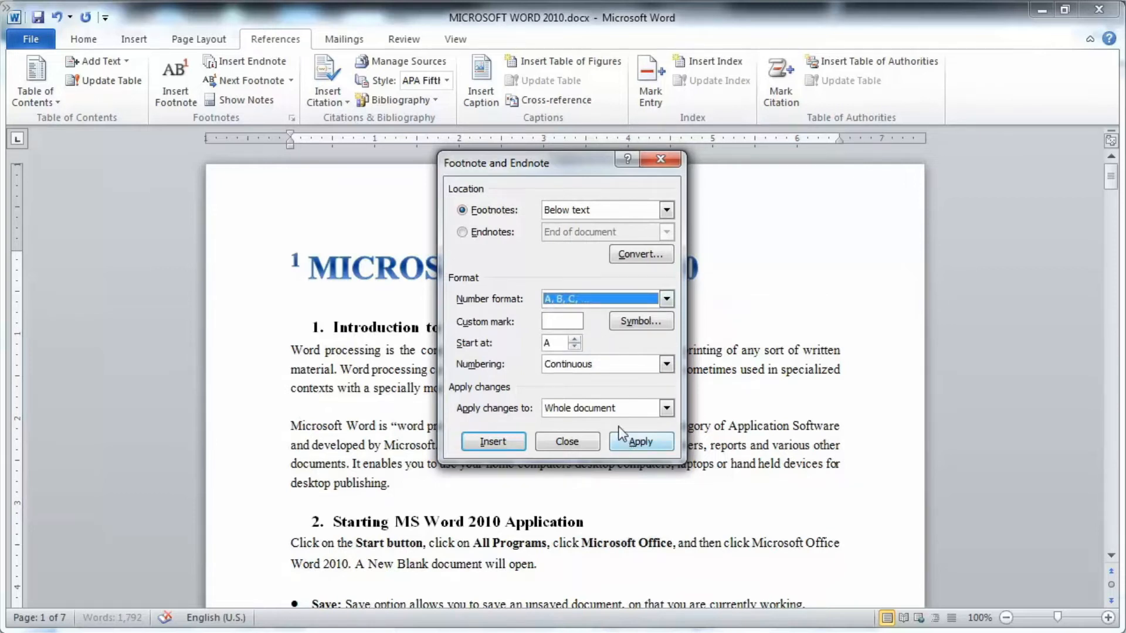
Choose the ⊗ symbol (character code 196) as the custom mark and apply the footnote settings to the whole document.
click(570, 324)
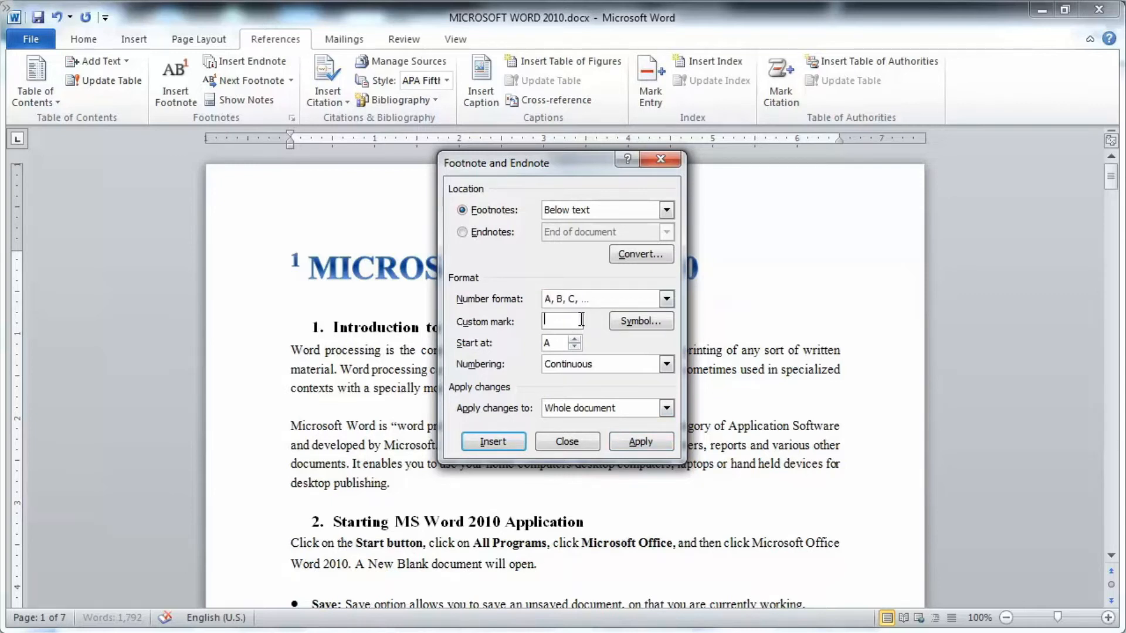
click(641, 321)
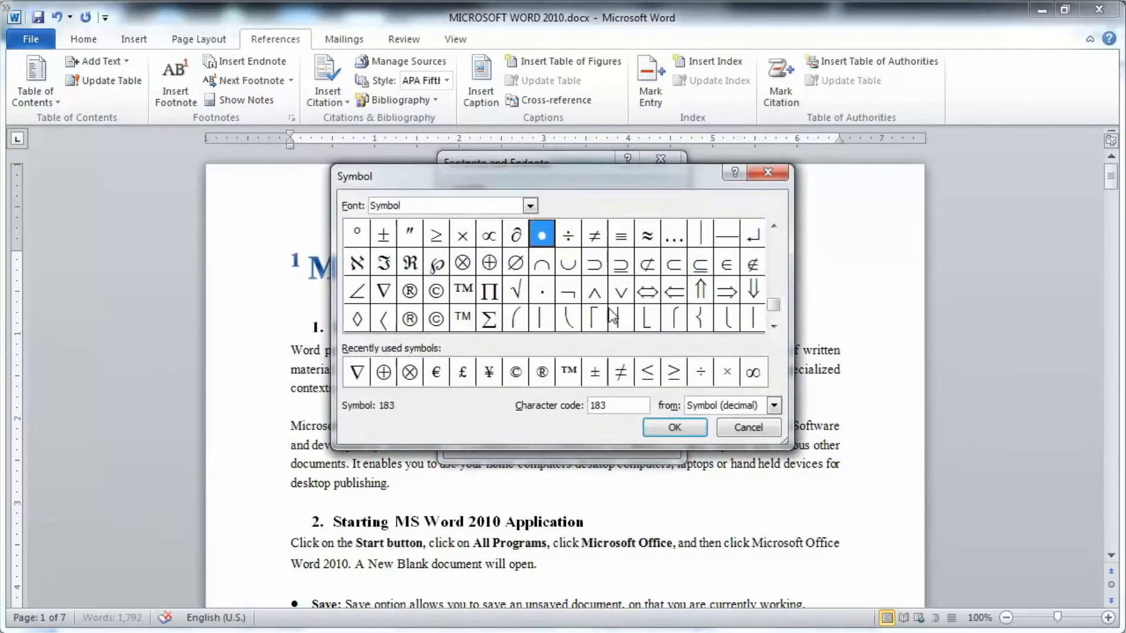
click(468, 265)
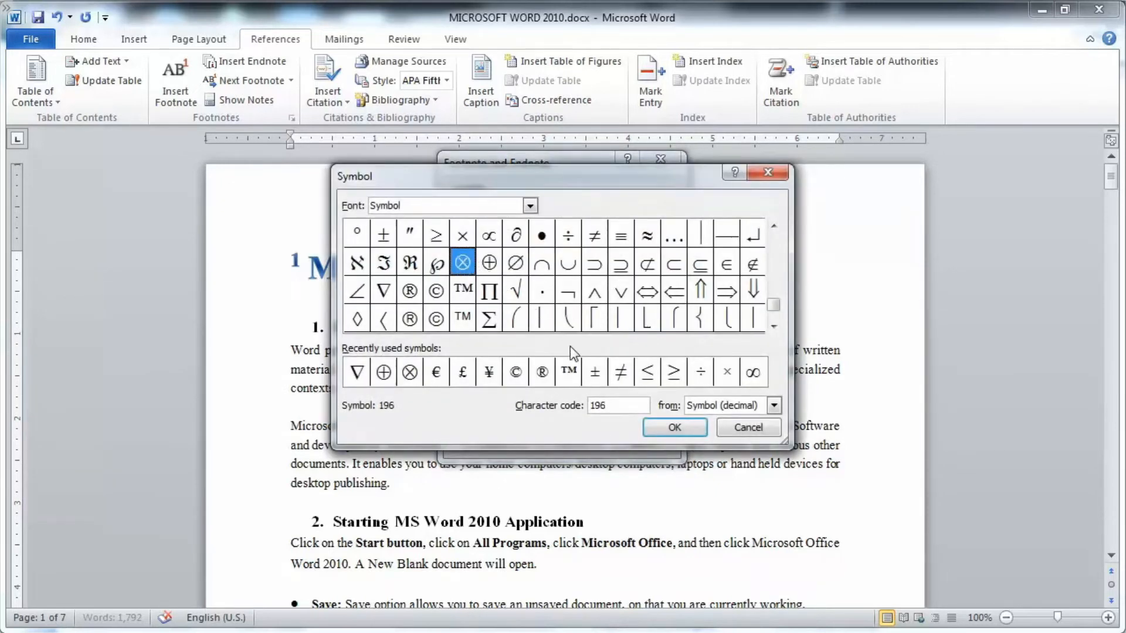
click(664, 434)
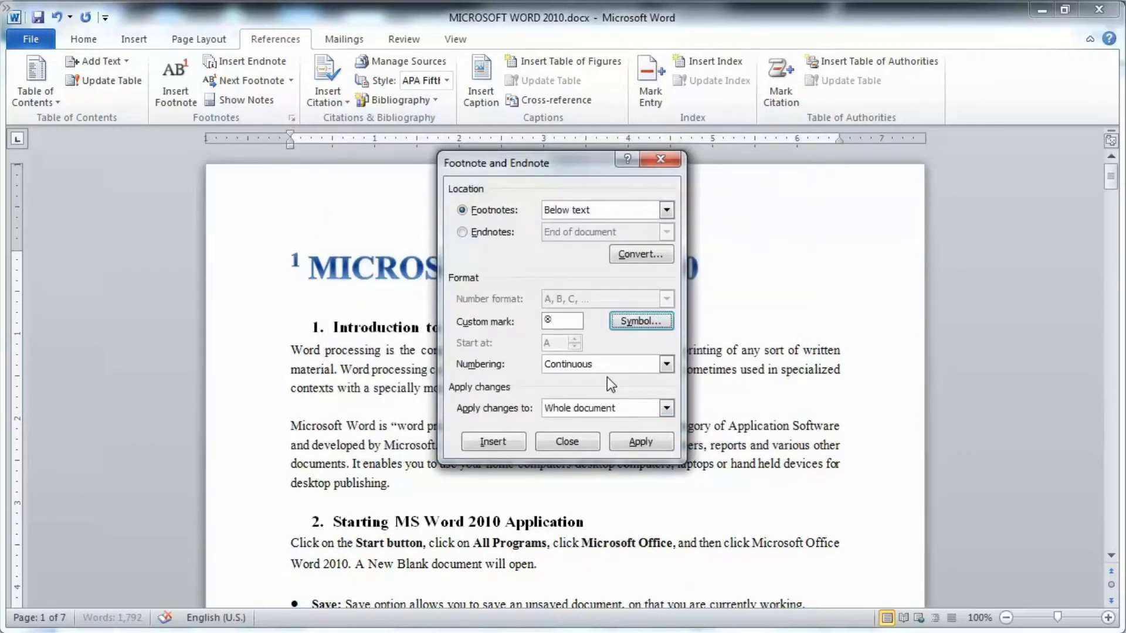
click(639, 442)
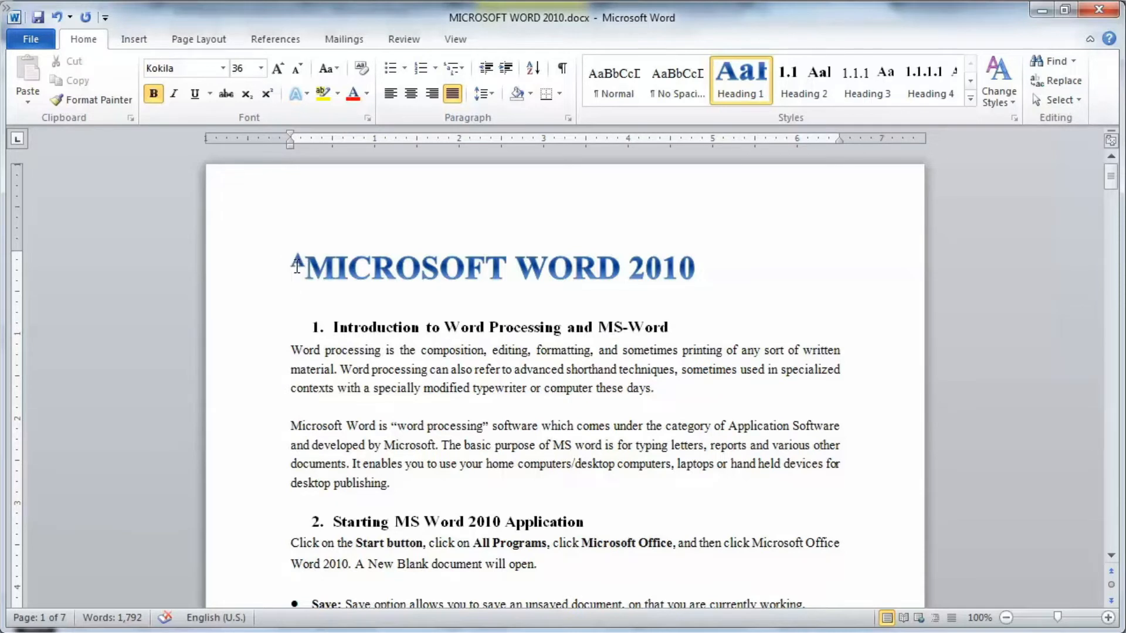
Inspect the converted footnote below the text of page 1 and return to the MICROSOFT WORD 2010 title.
scroll(297, 264, down, 8)
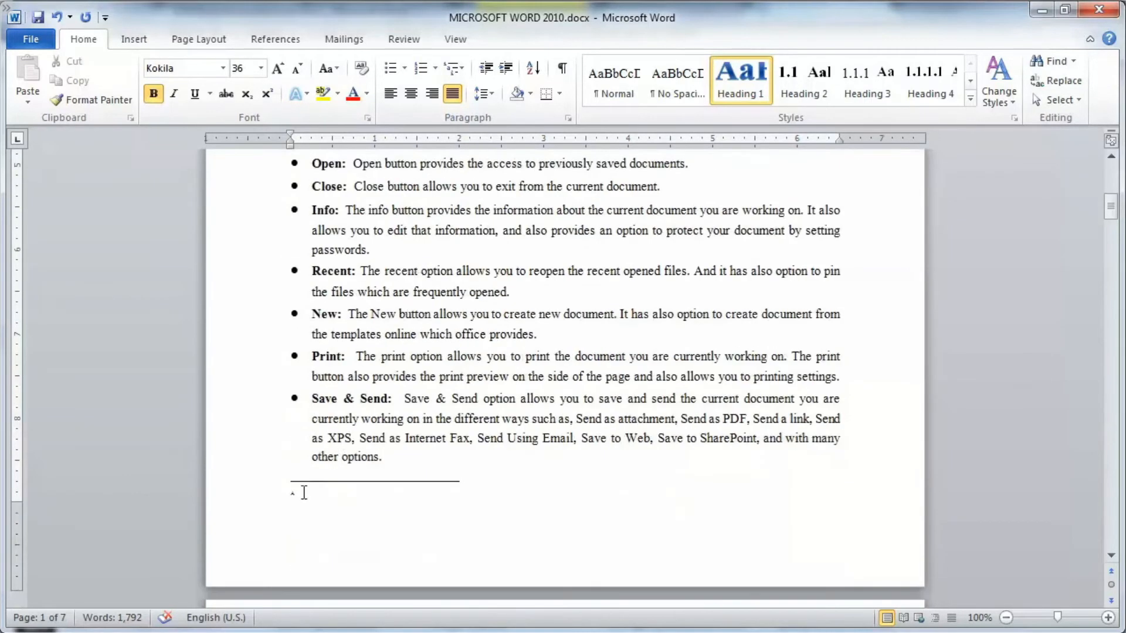
click(303, 492)
scroll(359, 468, up, 10)
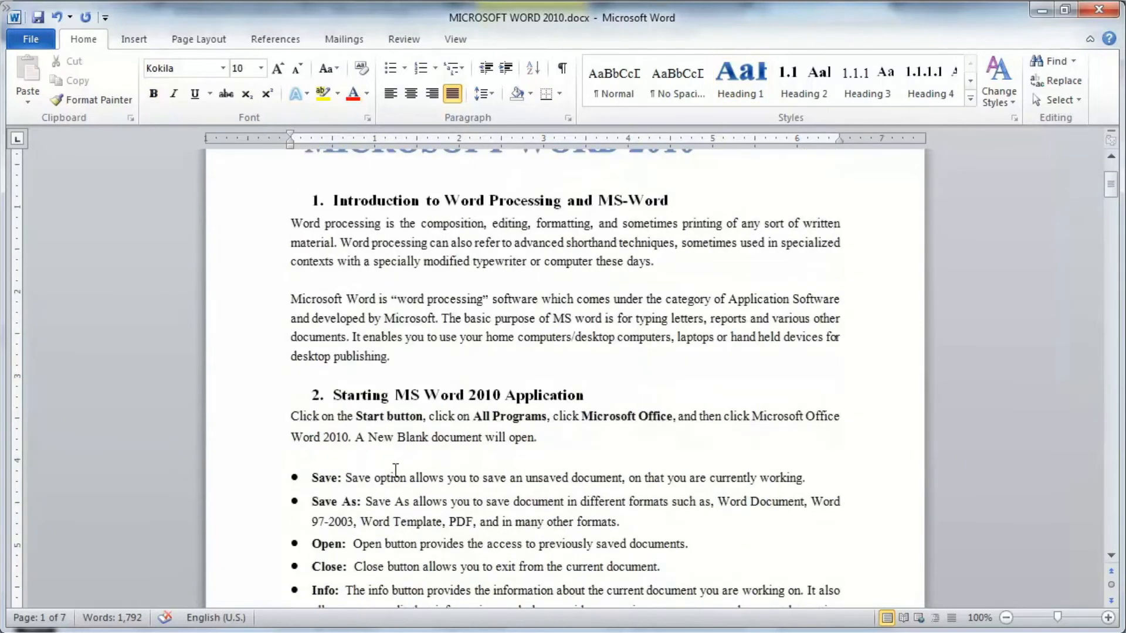
scroll(395, 469, up, 3)
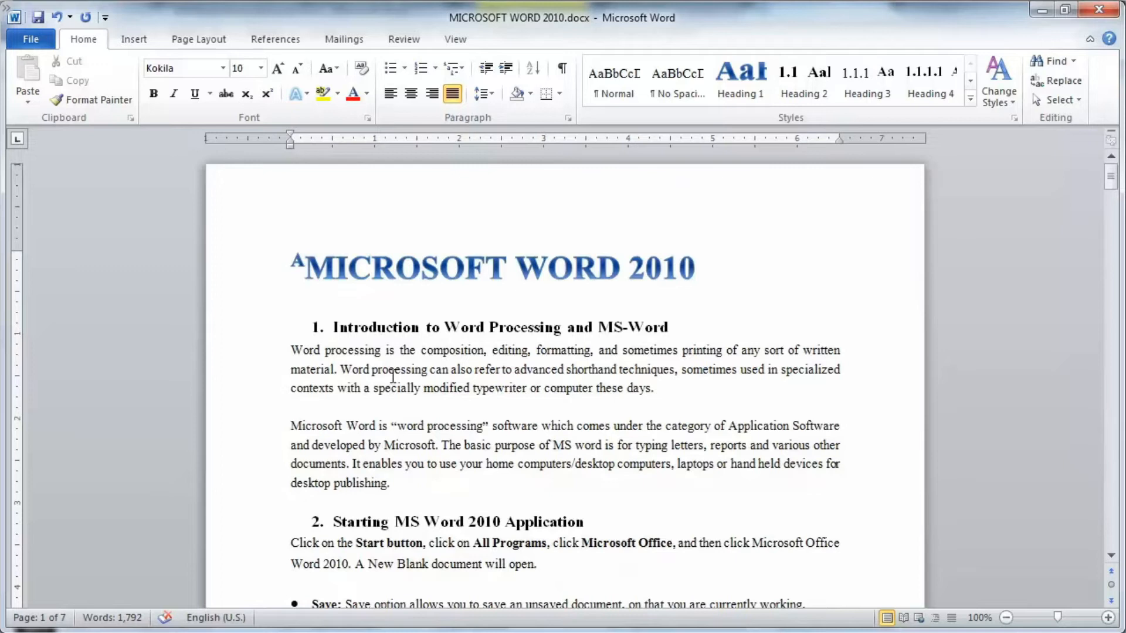
Reopen the footnote and endnote settings at the title's note mark, select Endnotes and apply the number format 1, 2, 3, ….
click(308, 265)
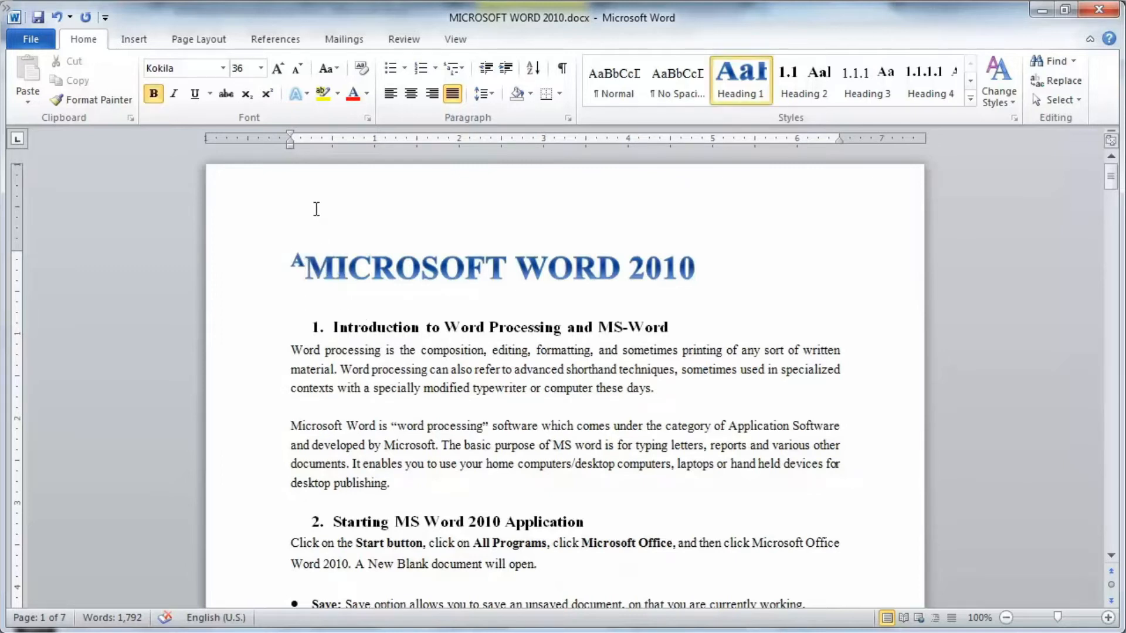
click(285, 43)
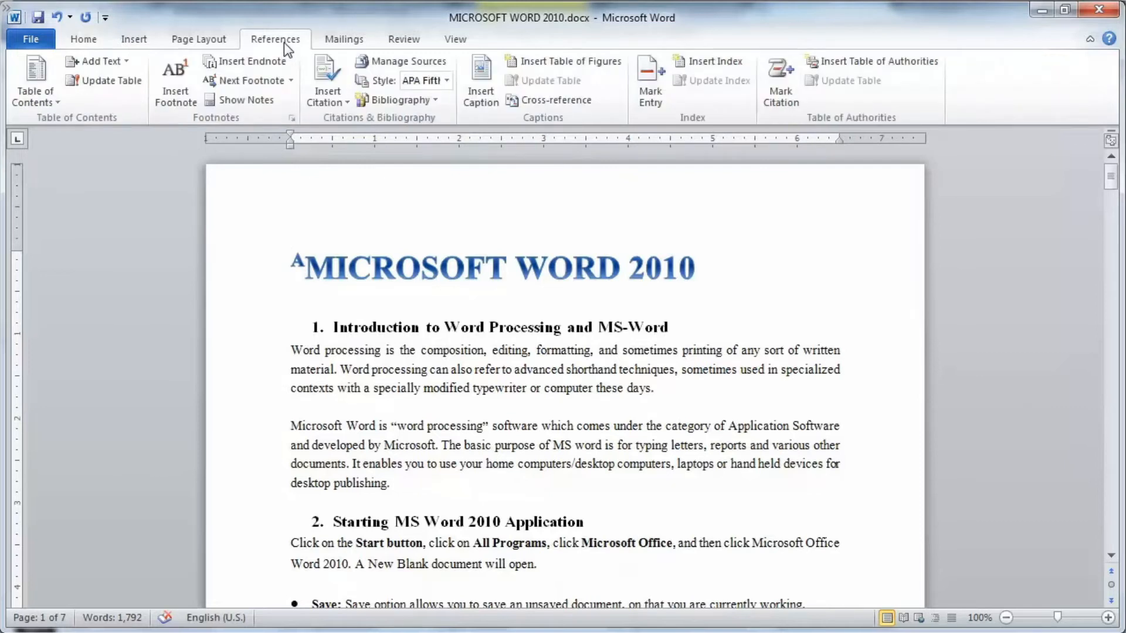
click(294, 120)
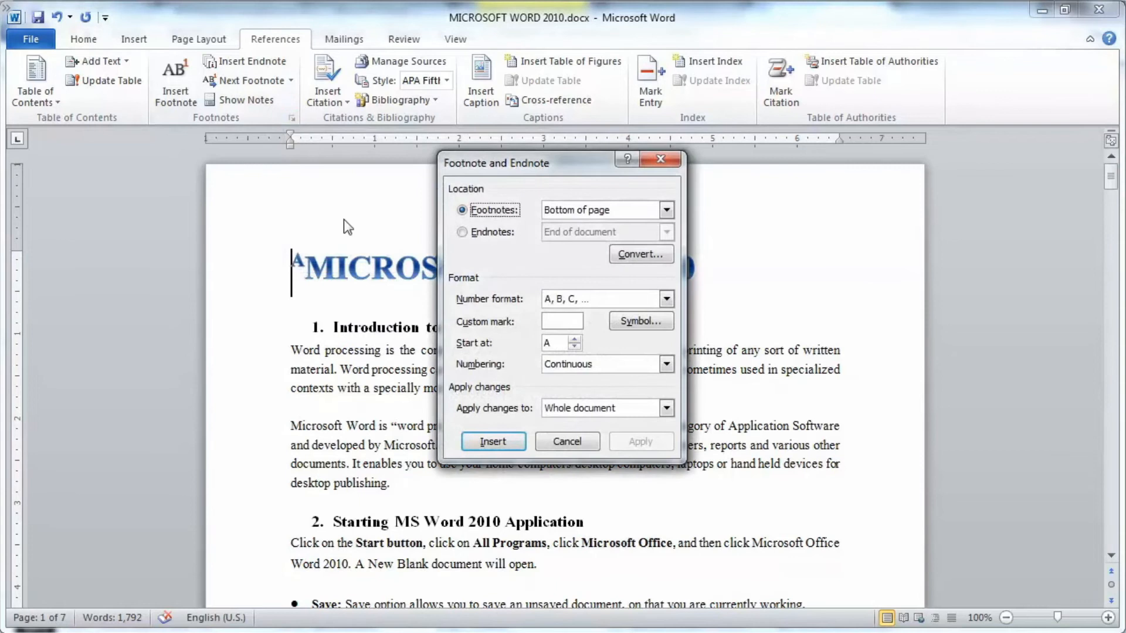
click(470, 233)
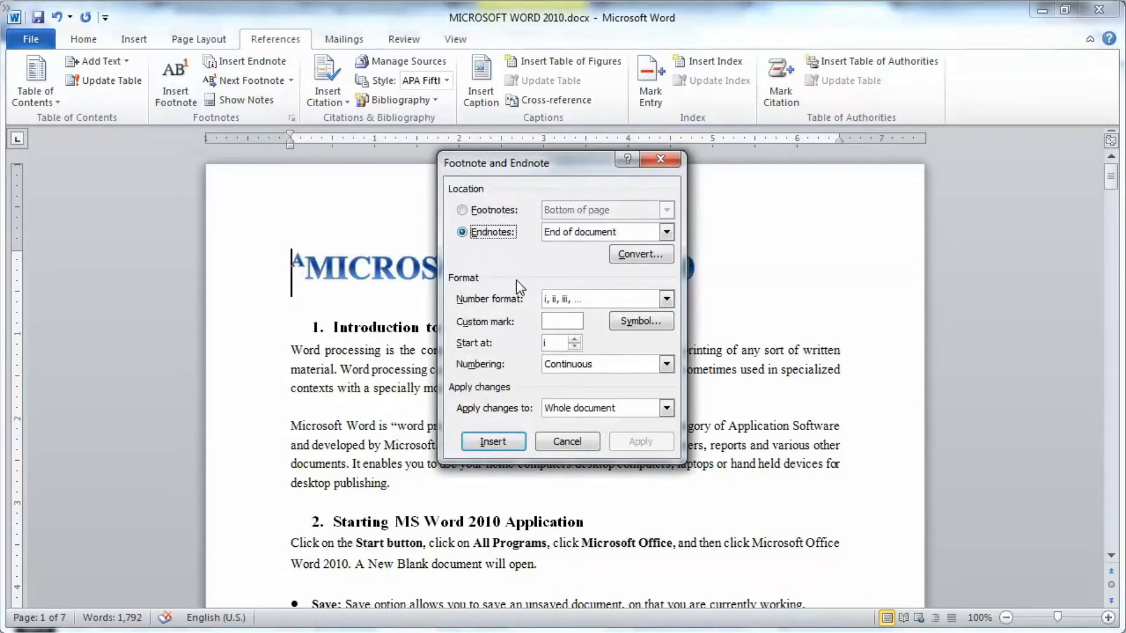
click(668, 299)
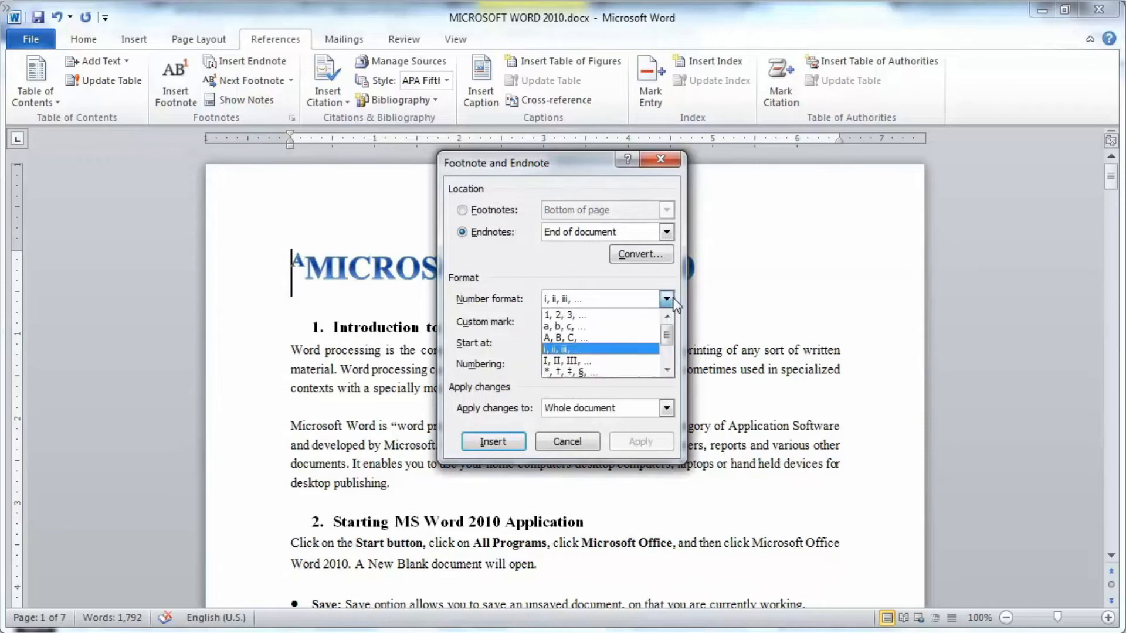
click(617, 315)
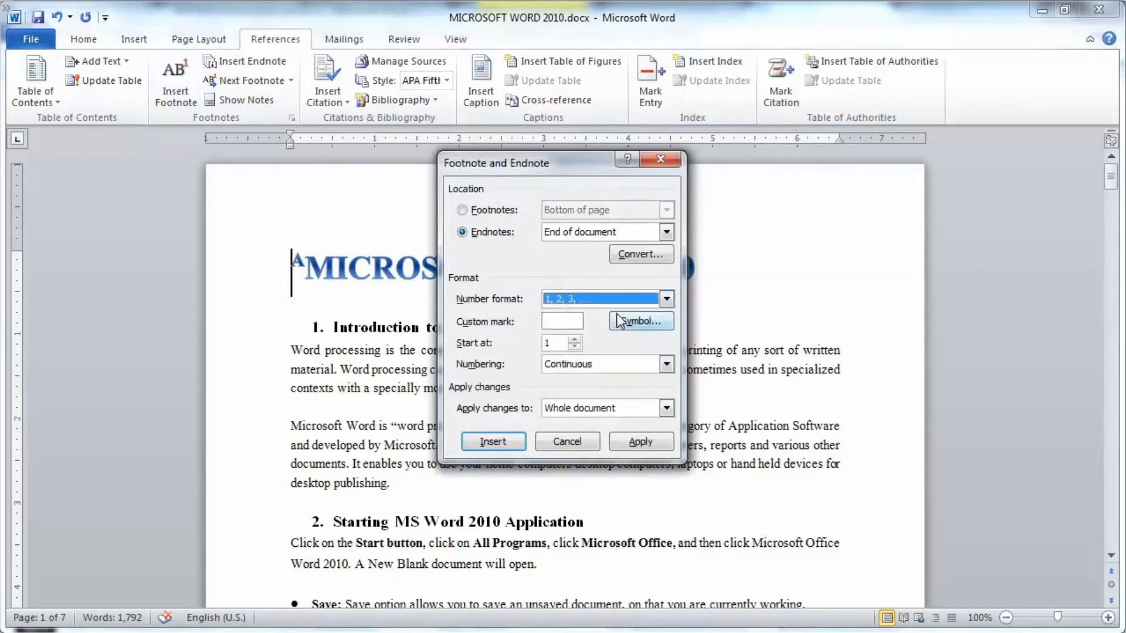
click(645, 444)
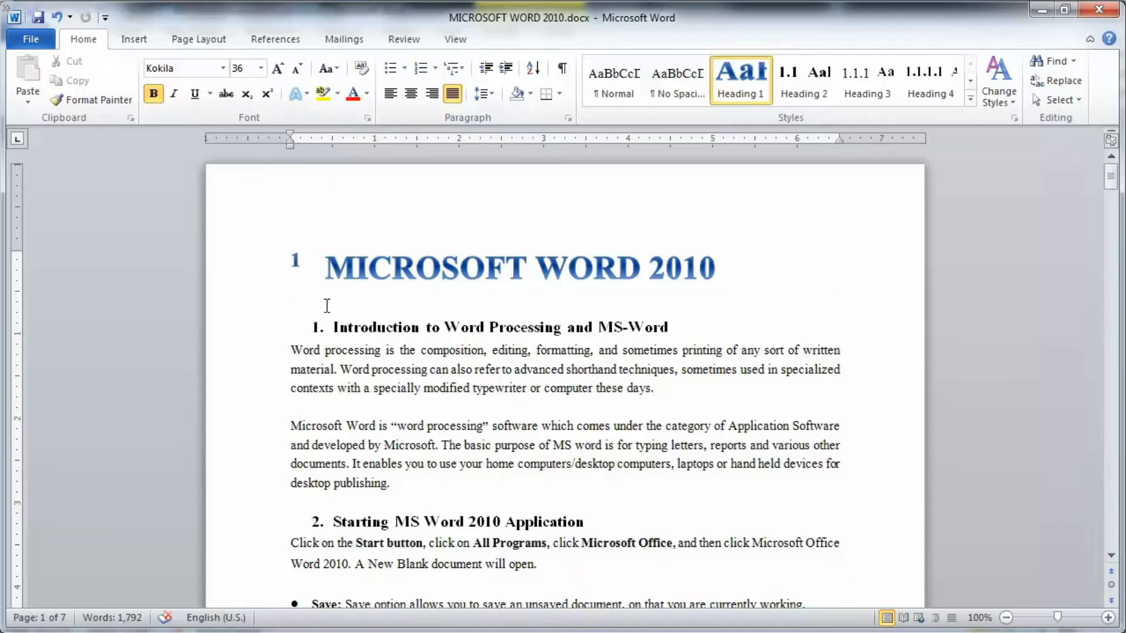
Compare the note mark beside the title with its footnote at the end of page 1.
click(307, 257)
scroll(335, 422, down, 9)
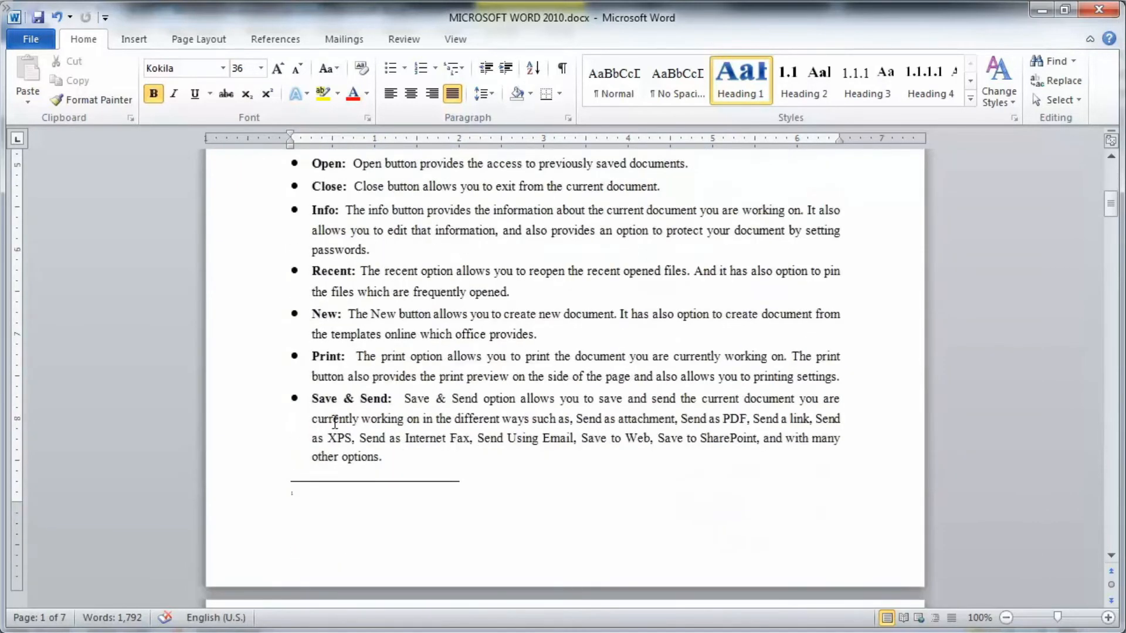
scroll(335, 422, down, 1)
click(312, 455)
scroll(328, 440, up, 12)
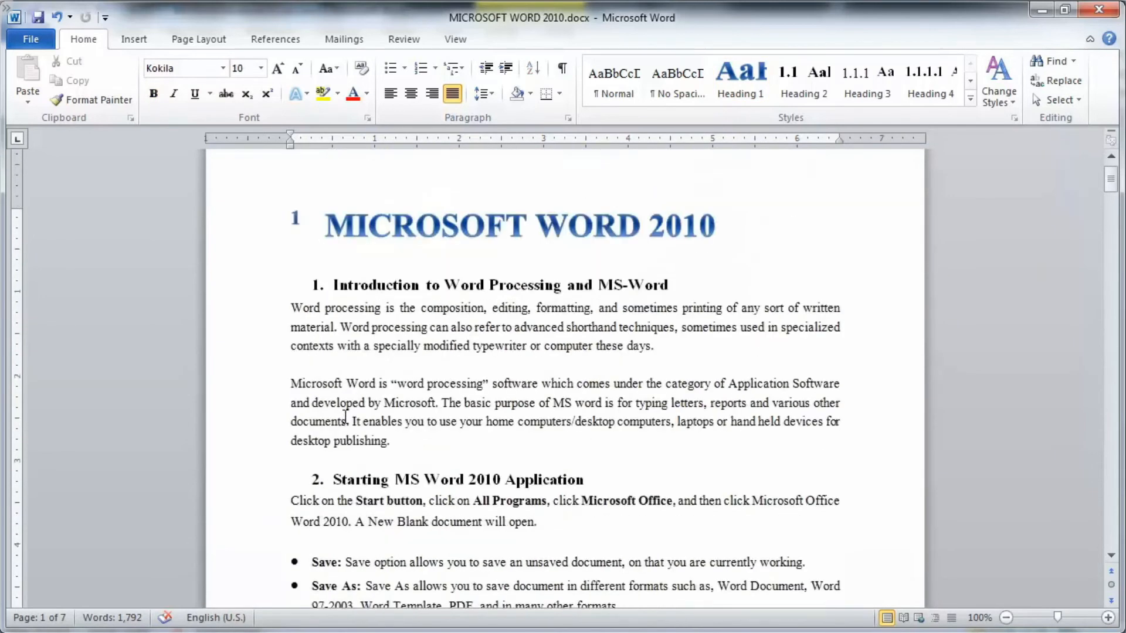
scroll(346, 416, up, 1)
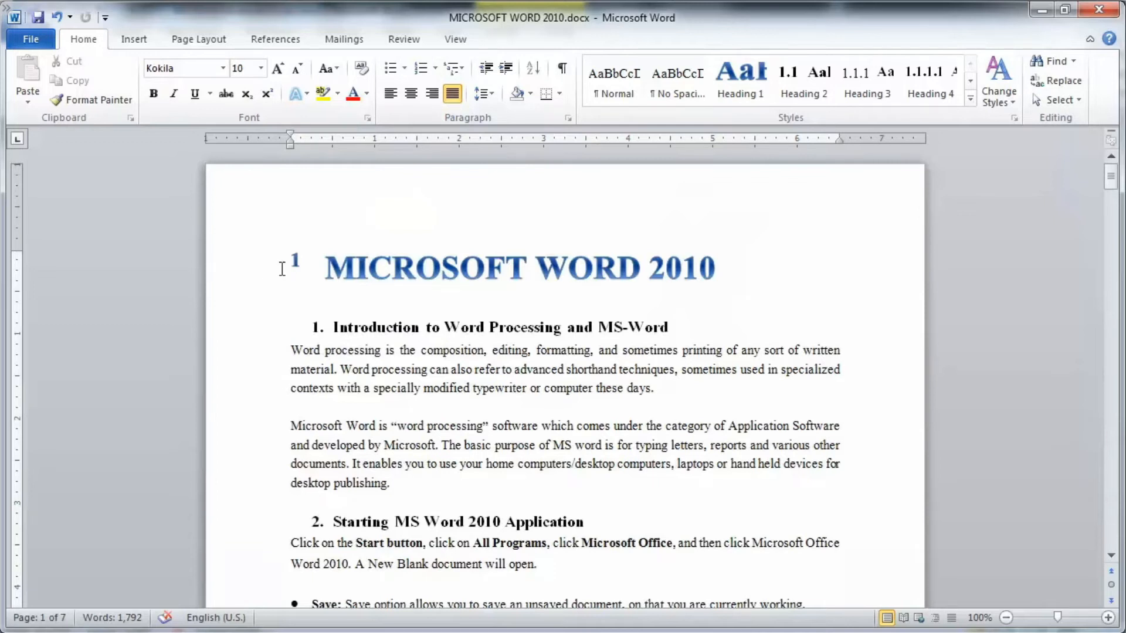
Set the footnote numbering to start at 3 in the footnote and endnote settings.
click(287, 47)
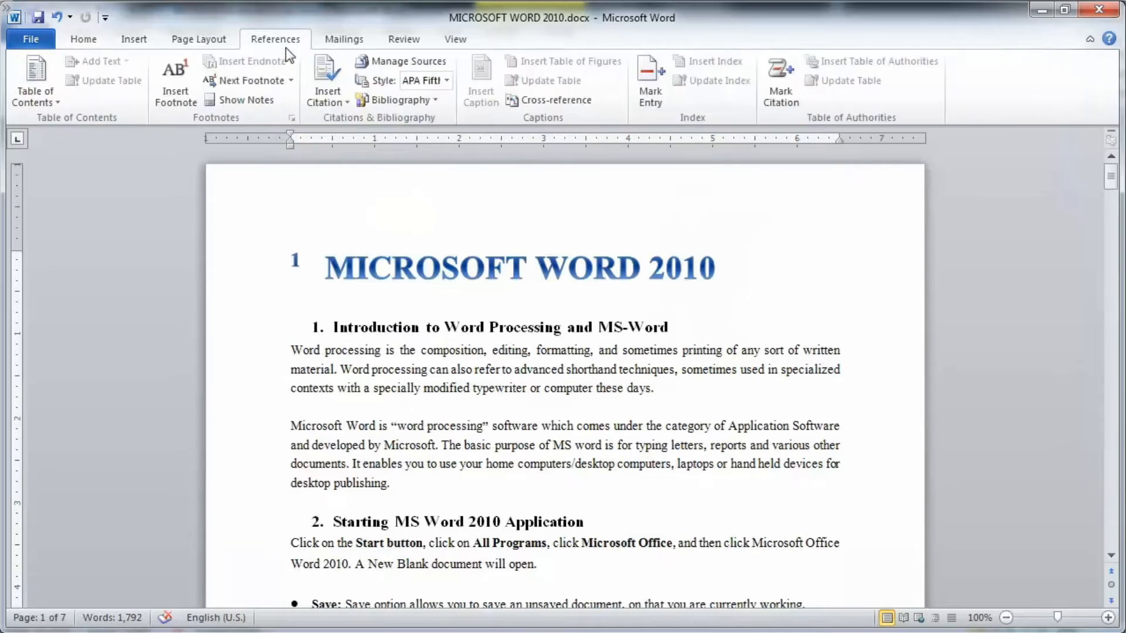
click(292, 119)
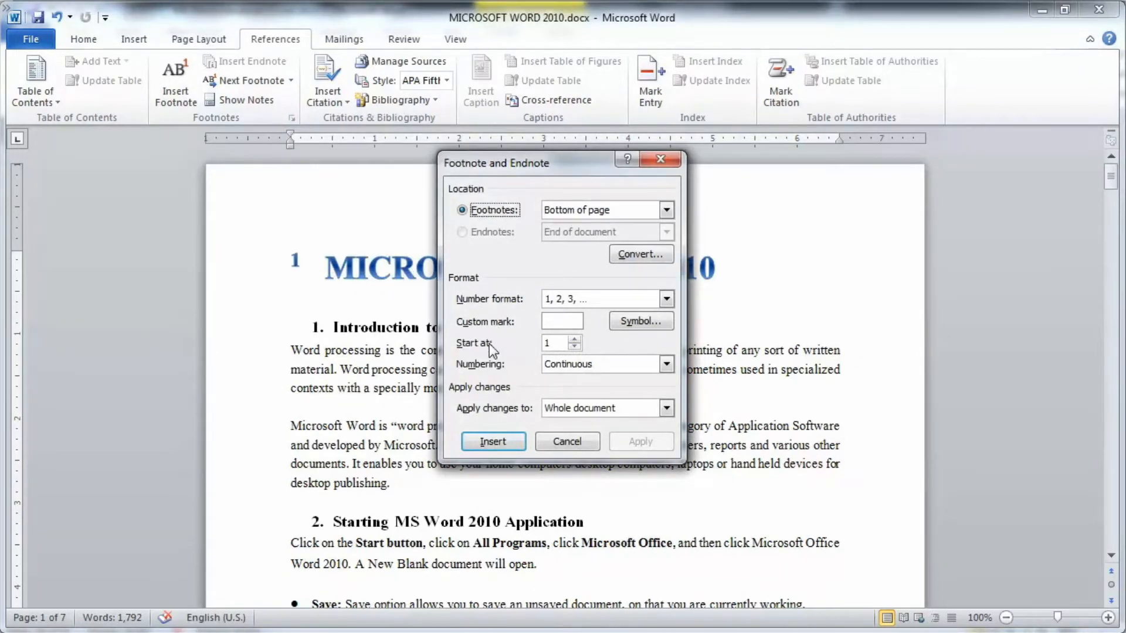
double_click(549, 343)
text(3)
key(Tab)
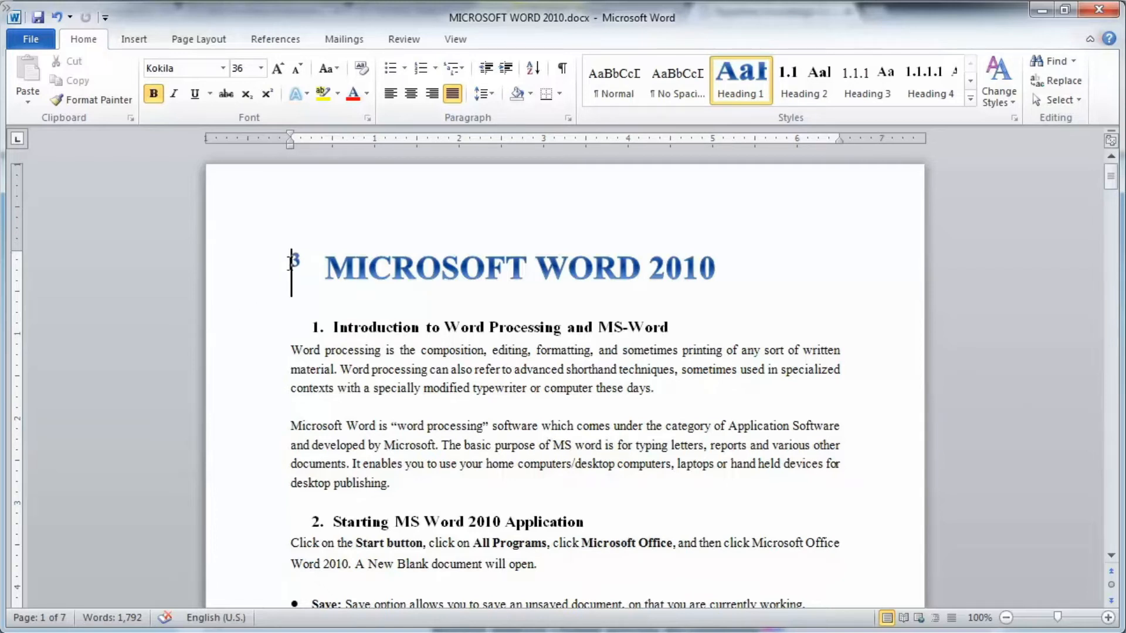
Switch the document to Draft view and show its footnotes in the notes pane.
click(463, 41)
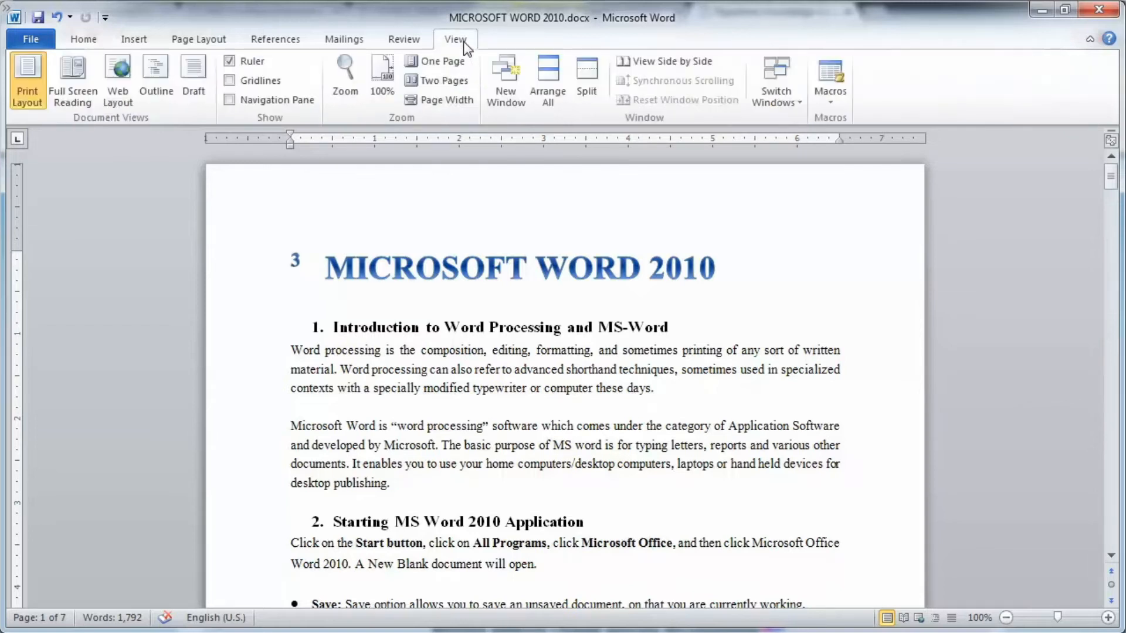
click(189, 84)
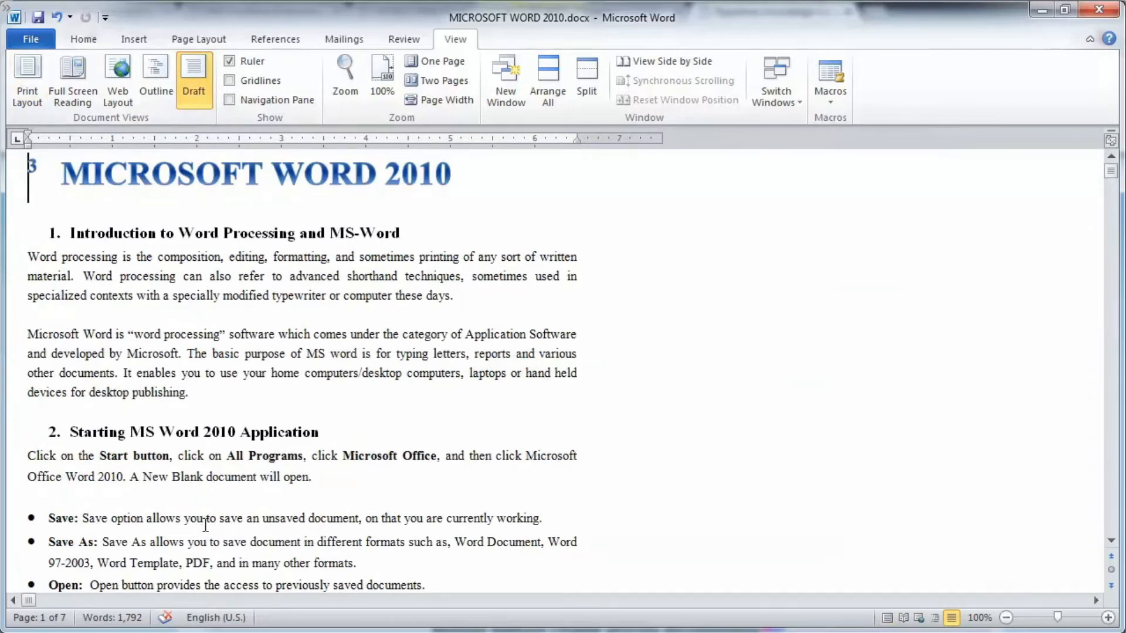
click(268, 41)
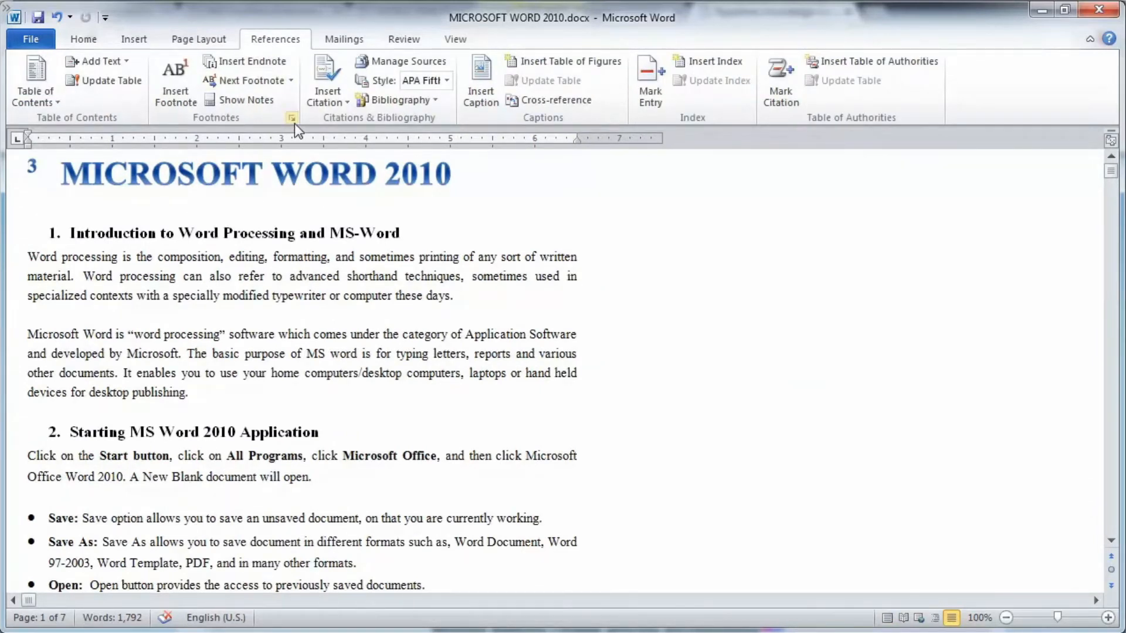
click(265, 102)
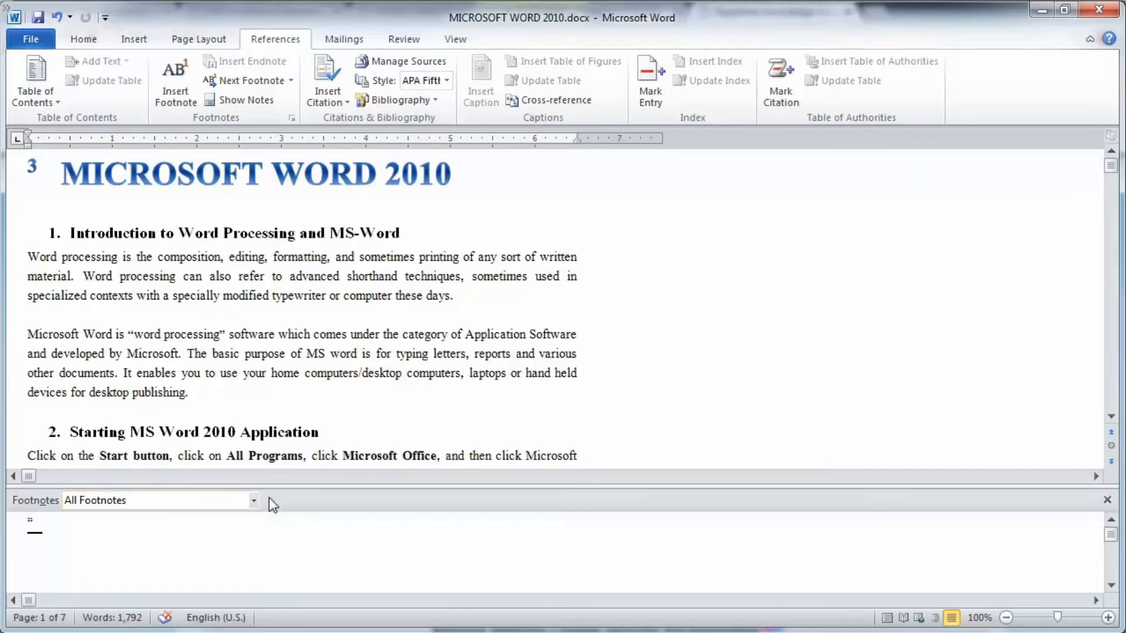
View the Footnote Separator, All Footnotes and Footnote Continuation Notice entries of the notes pane in turn.
click(253, 500)
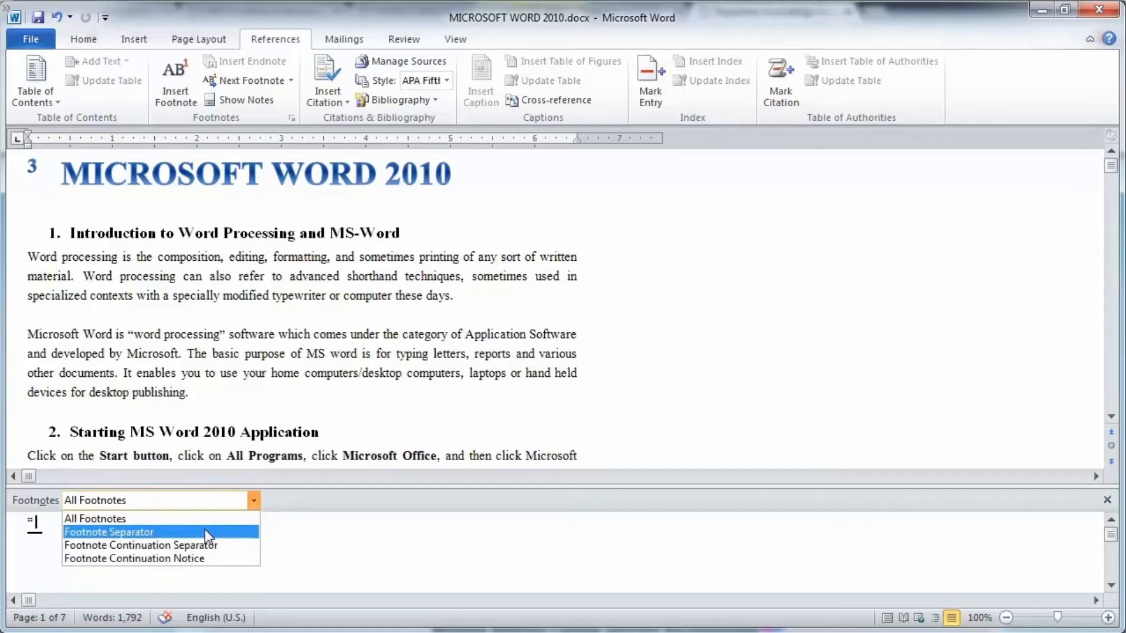
click(205, 531)
click(253, 502)
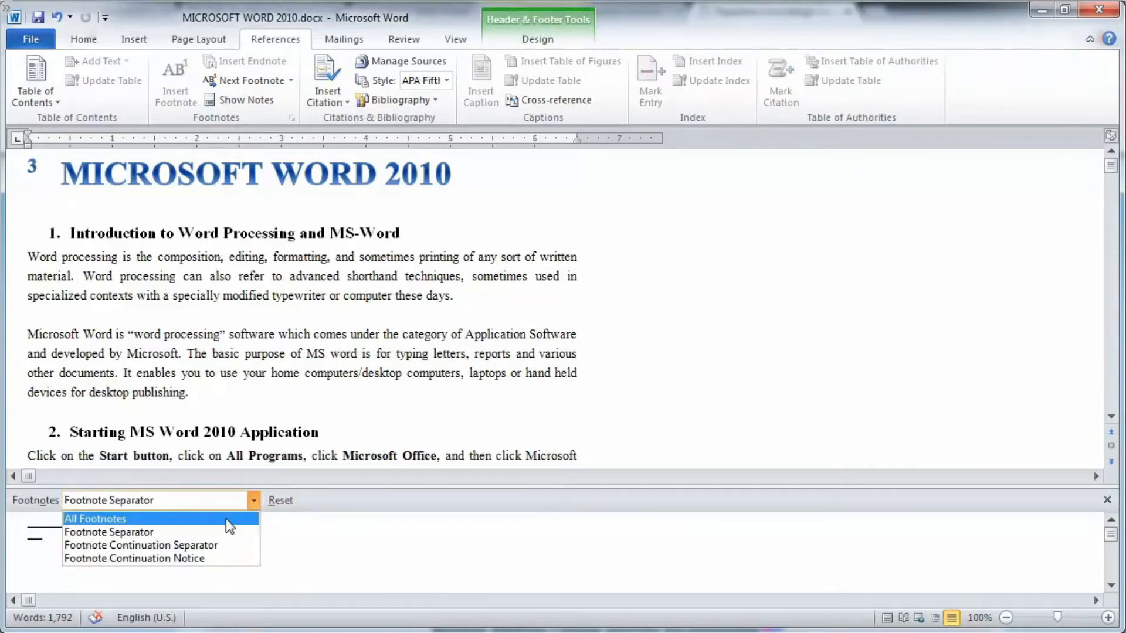
click(227, 519)
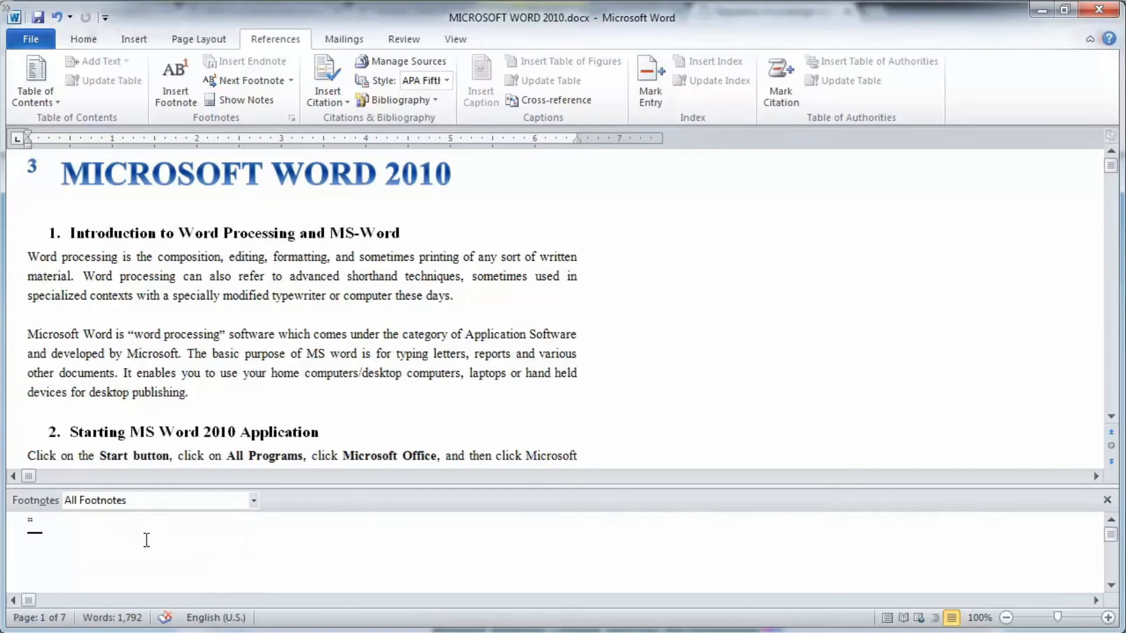
click(254, 502)
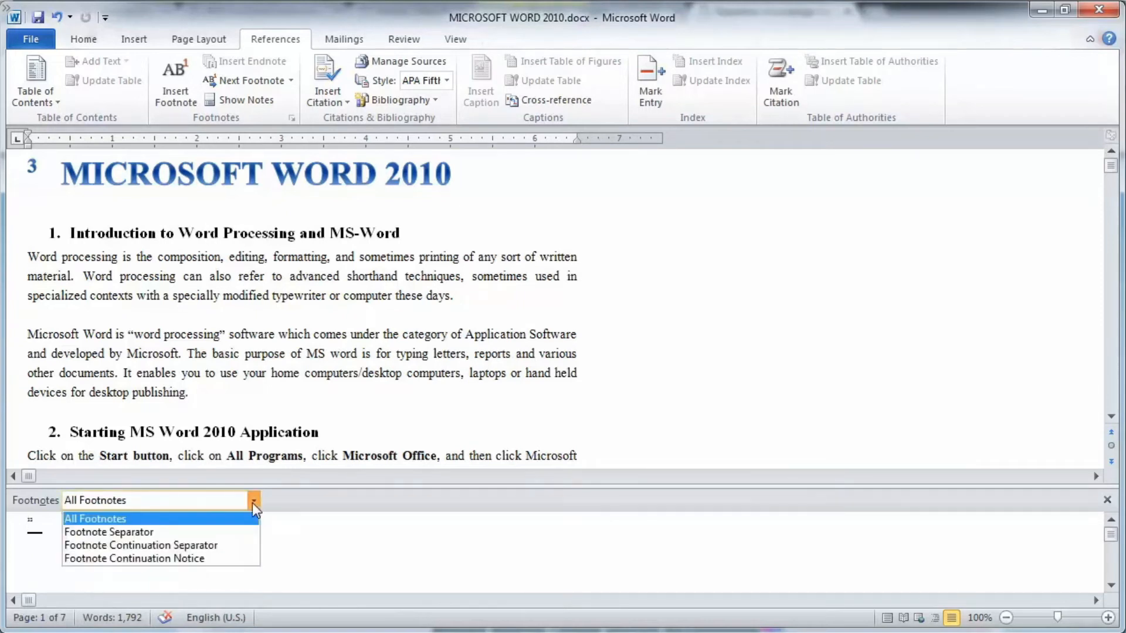
click(206, 557)
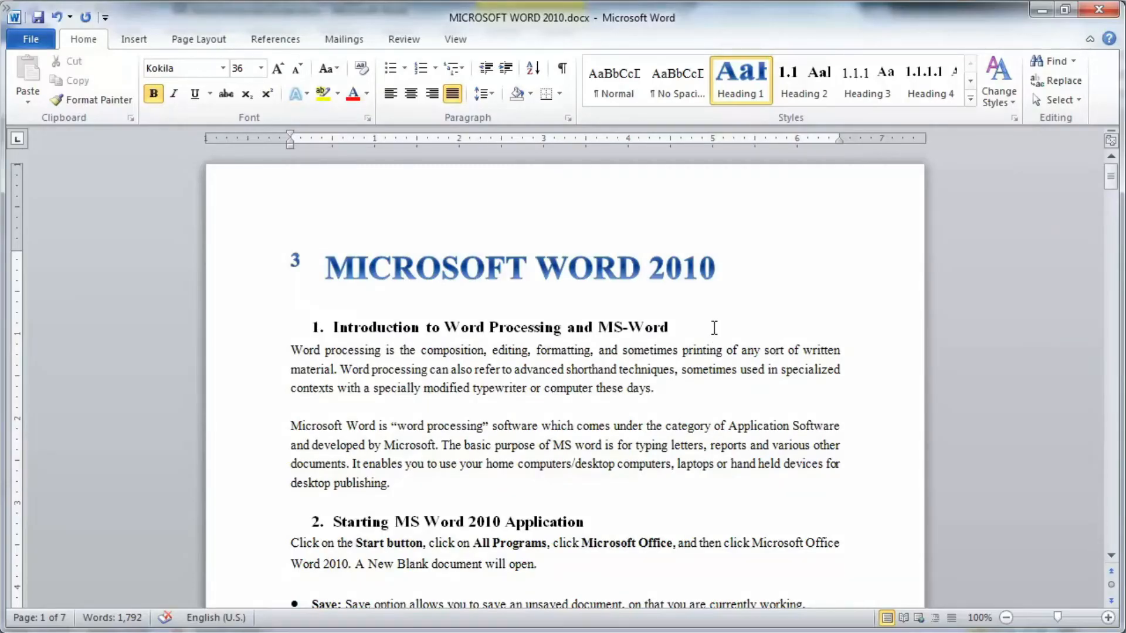
Display the document in Draft view again and bring up its footnotes in the notes pane.
click(736, 263)
click(453, 41)
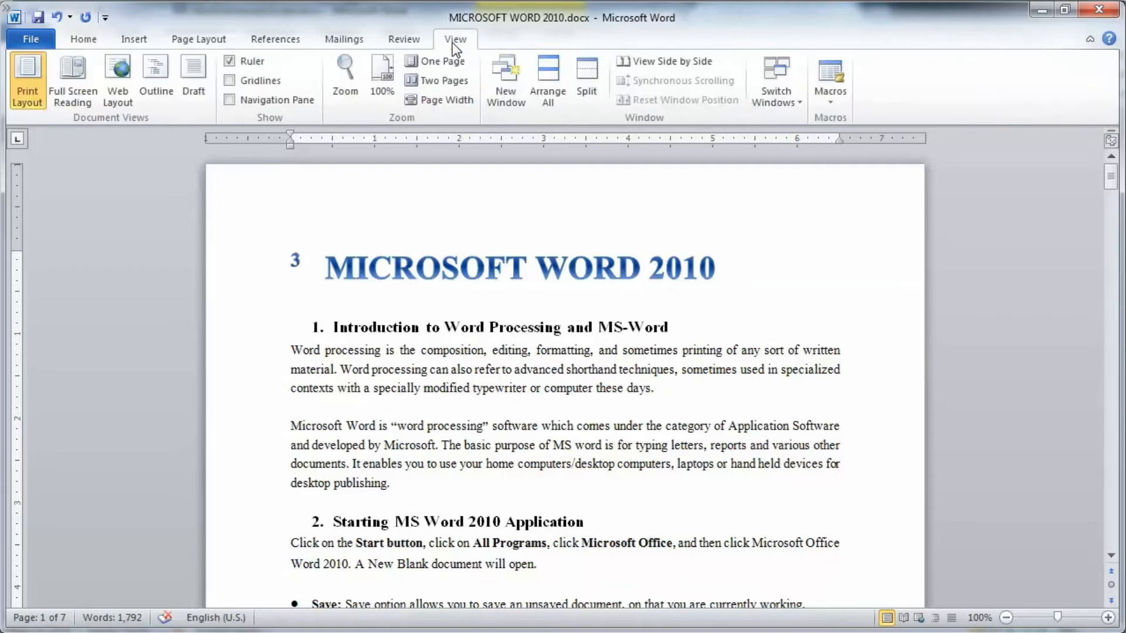
click(195, 92)
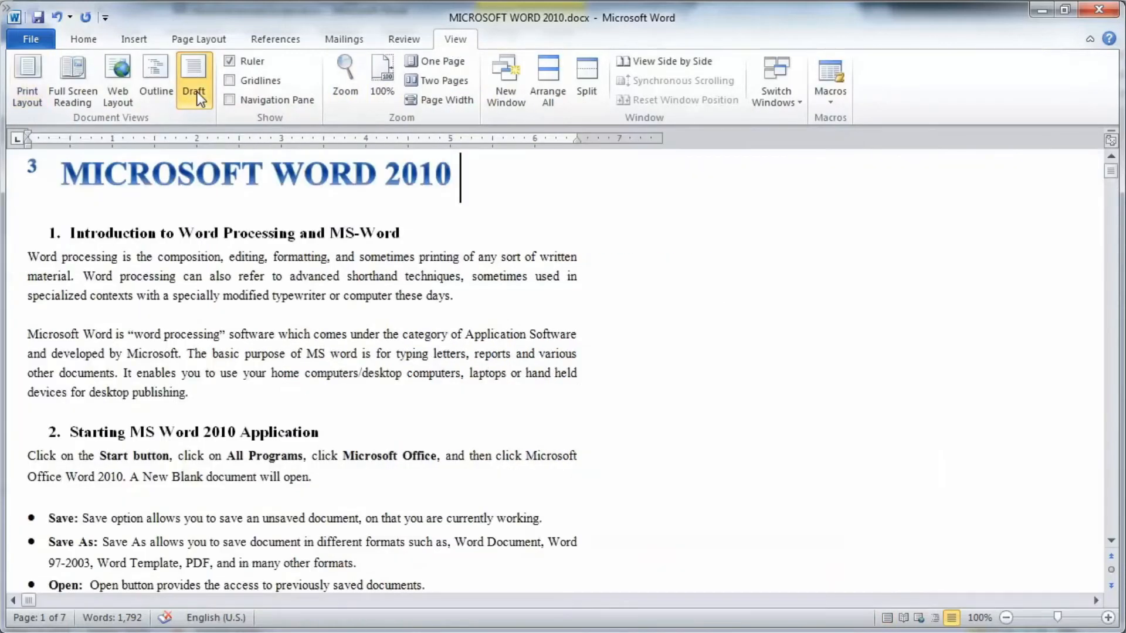
click(279, 40)
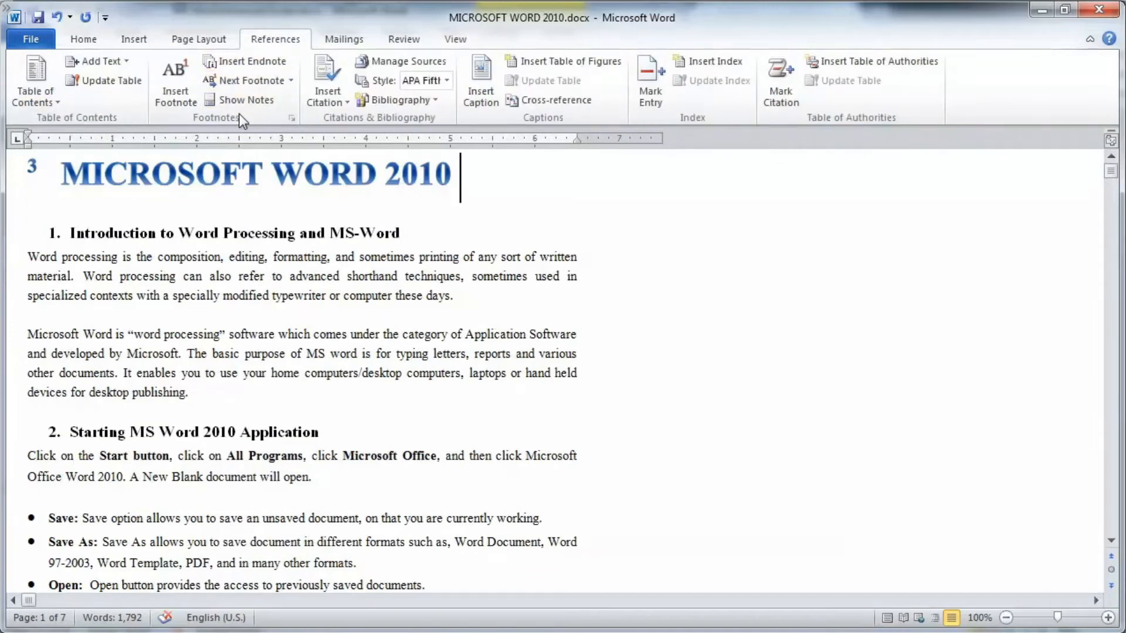
click(256, 95)
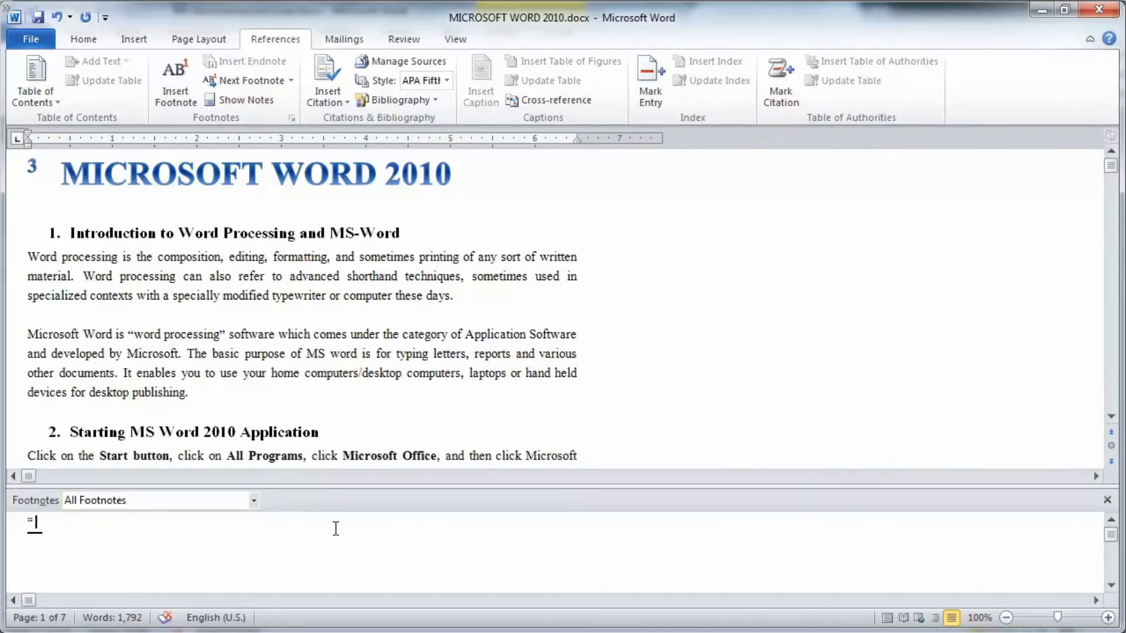
View the Footnote Separator and the Footnote Continuation Separator in the notes pane in turn.
click(253, 501)
click(254, 500)
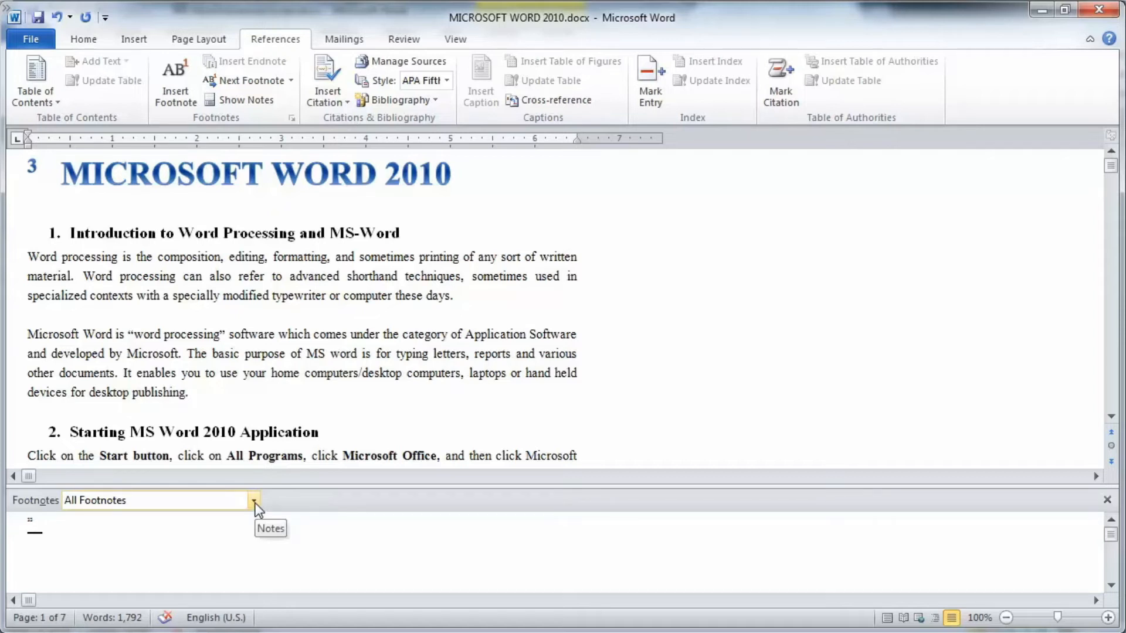
click(253, 502)
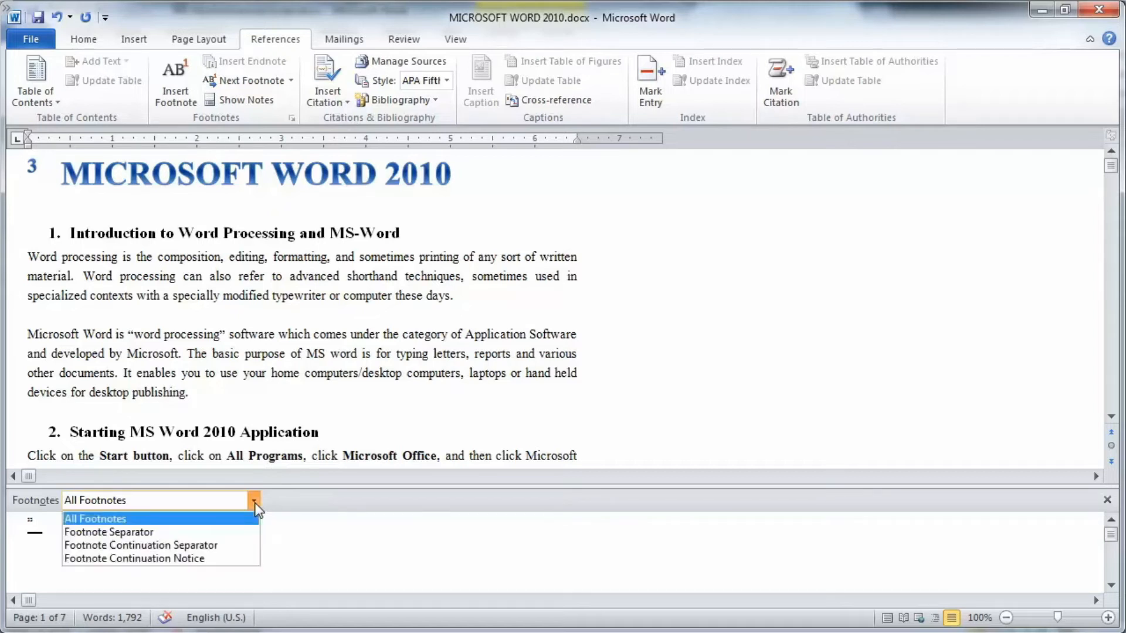
click(172, 538)
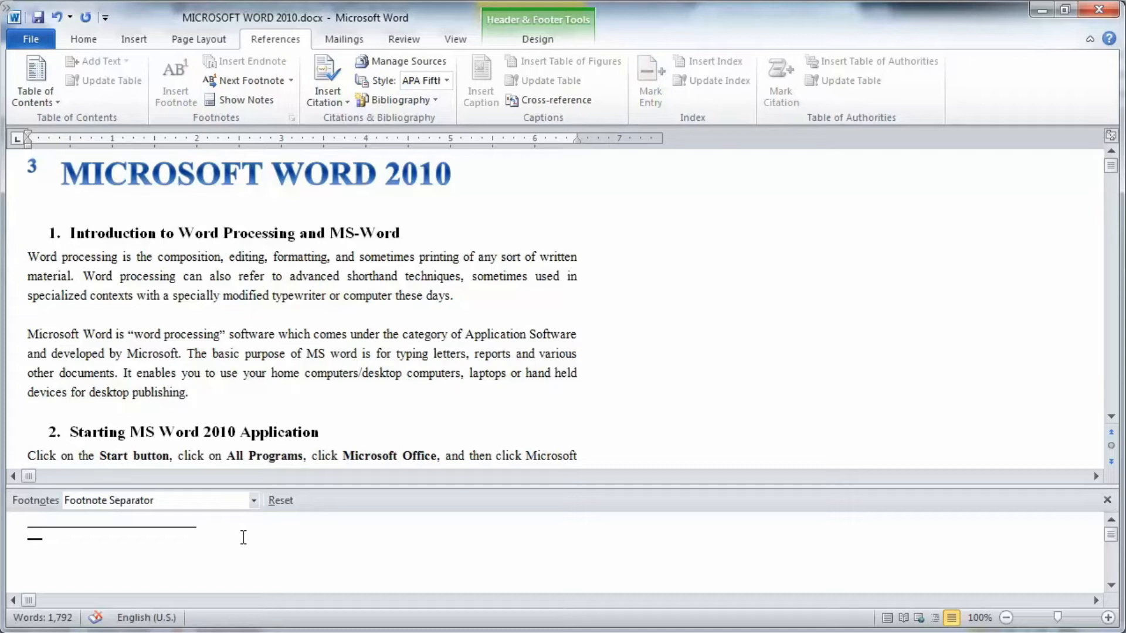
click(255, 506)
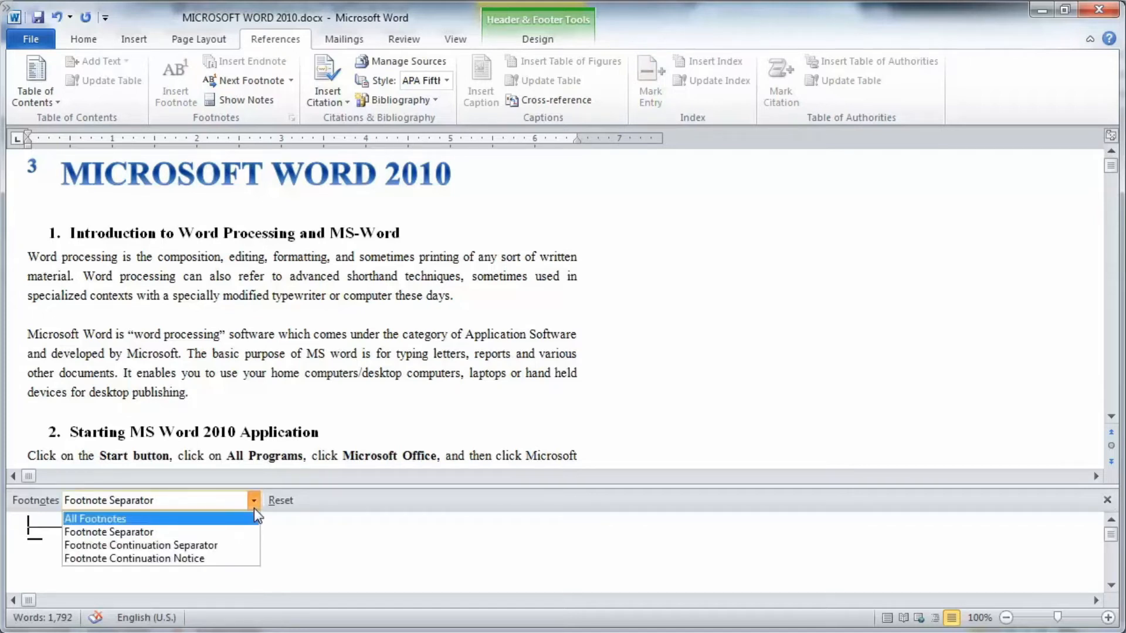
click(211, 545)
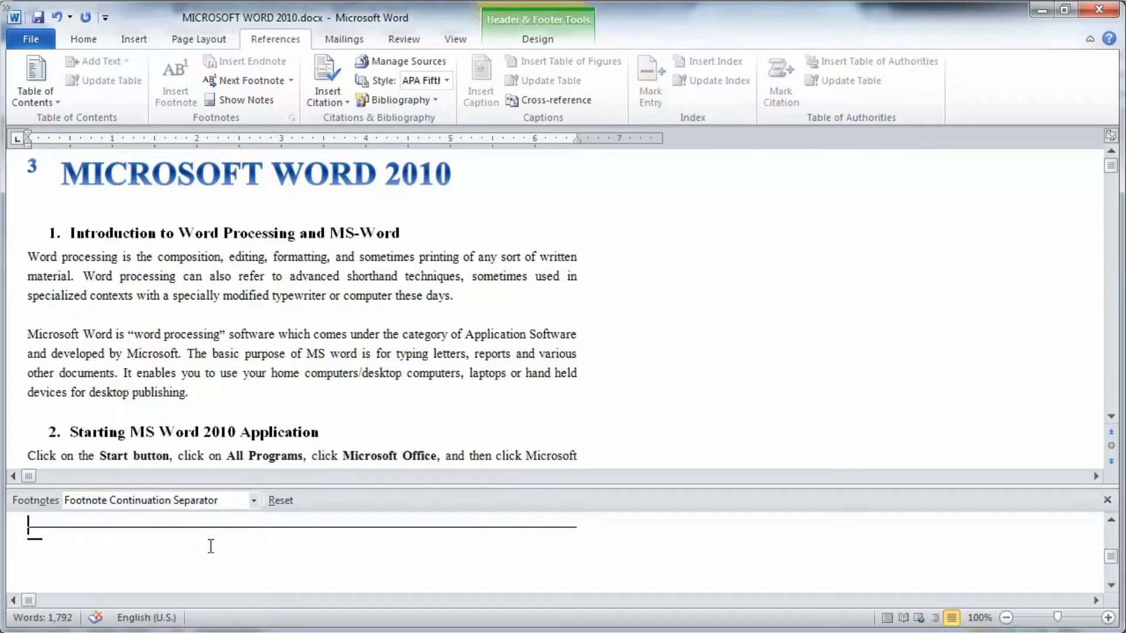
Delete the Footnote Continuation Separator line and reset it to its default.
triple_click(258, 526)
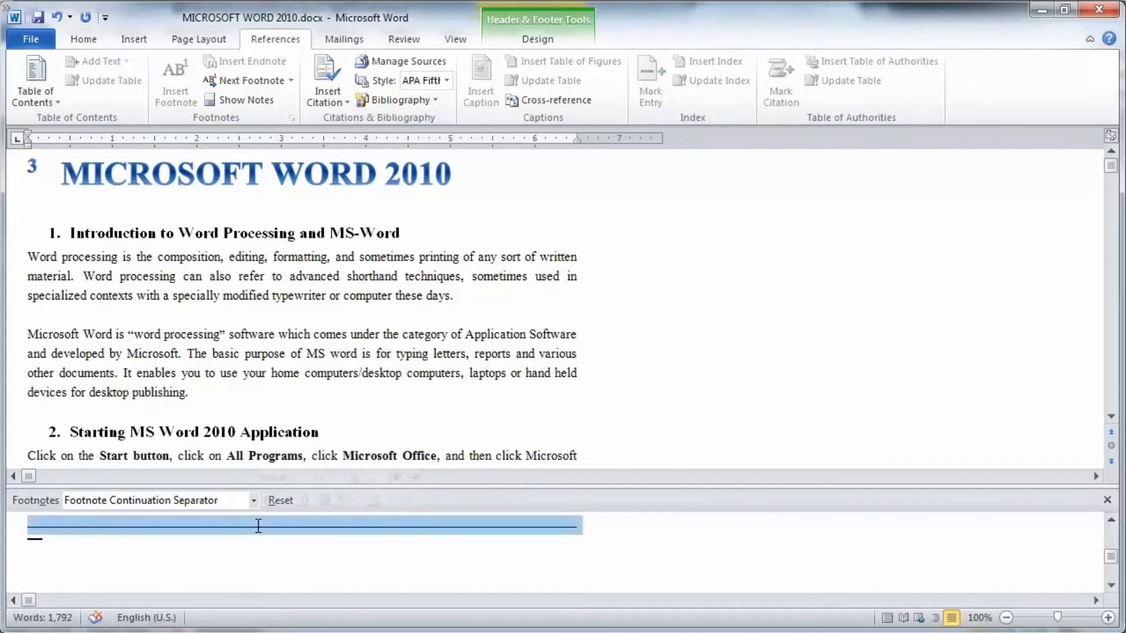
key(Delete)
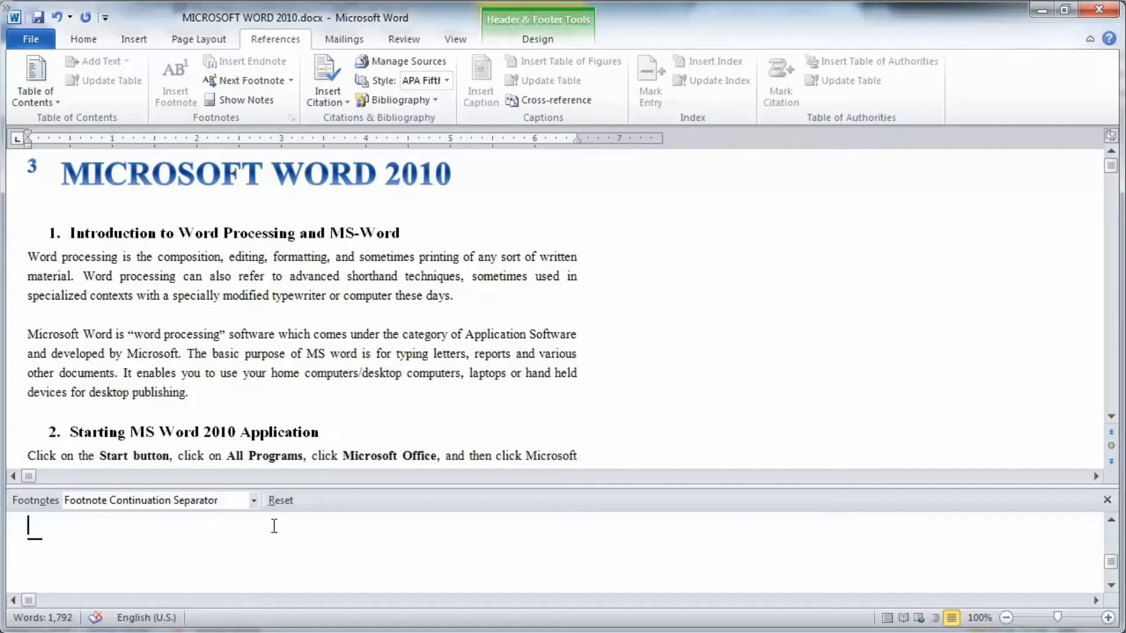
click(290, 499)
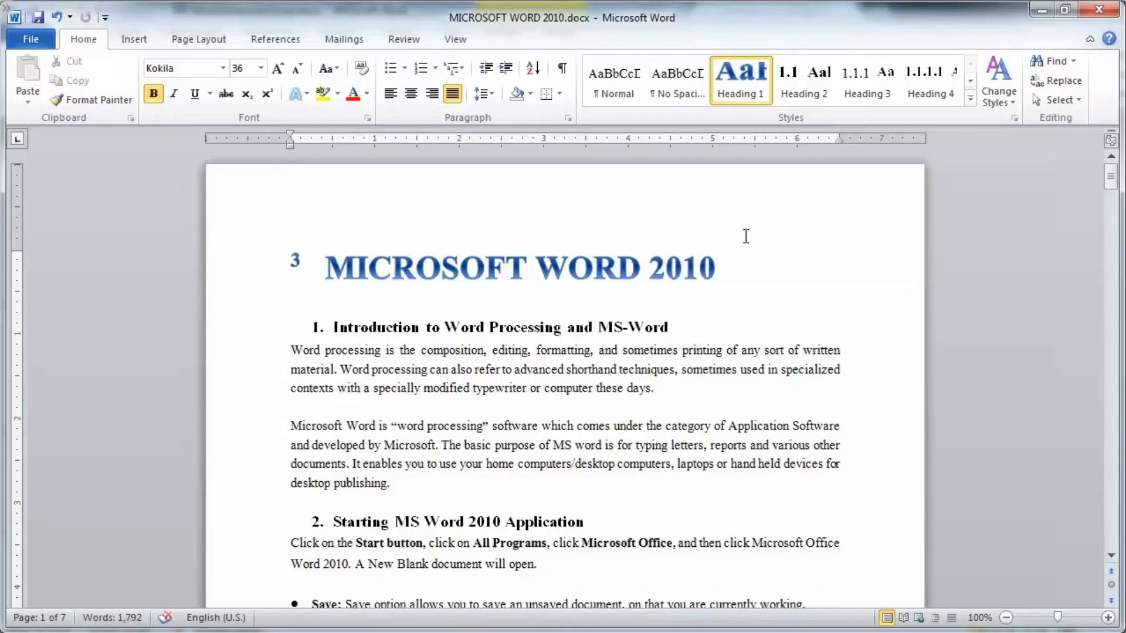
Check the footnote at the end of page 1 and delete its reference mark 3 before the title.
click(315, 265)
click(754, 269)
scroll(334, 210, down, 8)
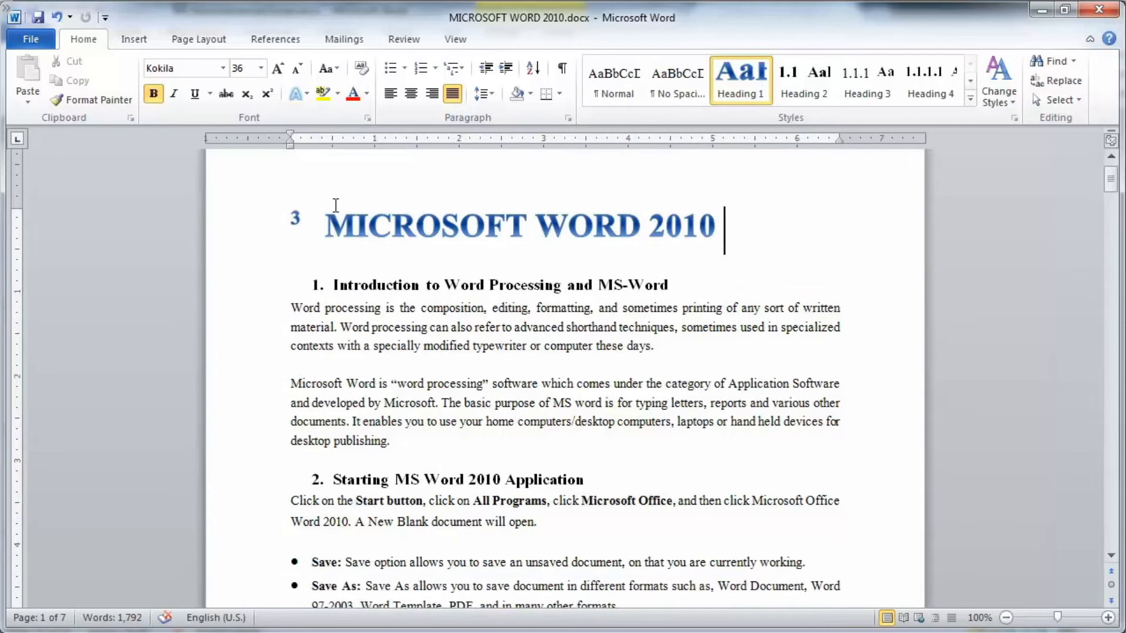
scroll(337, 202, down, 3)
click(311, 520)
scroll(338, 435, up, 10)
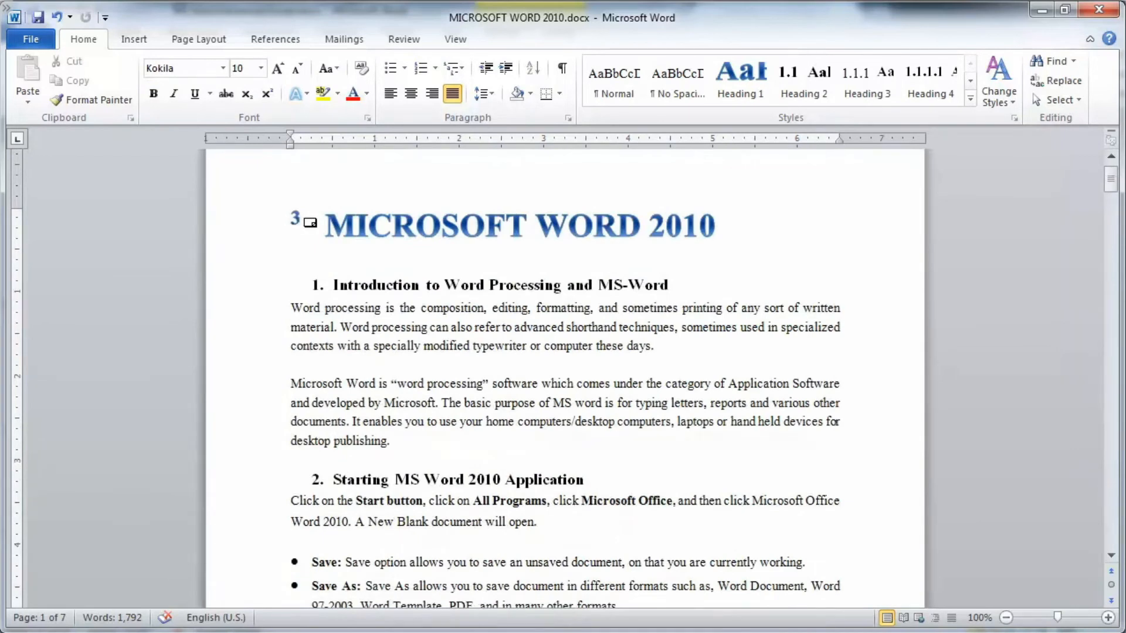
drag(311, 221, 289, 222)
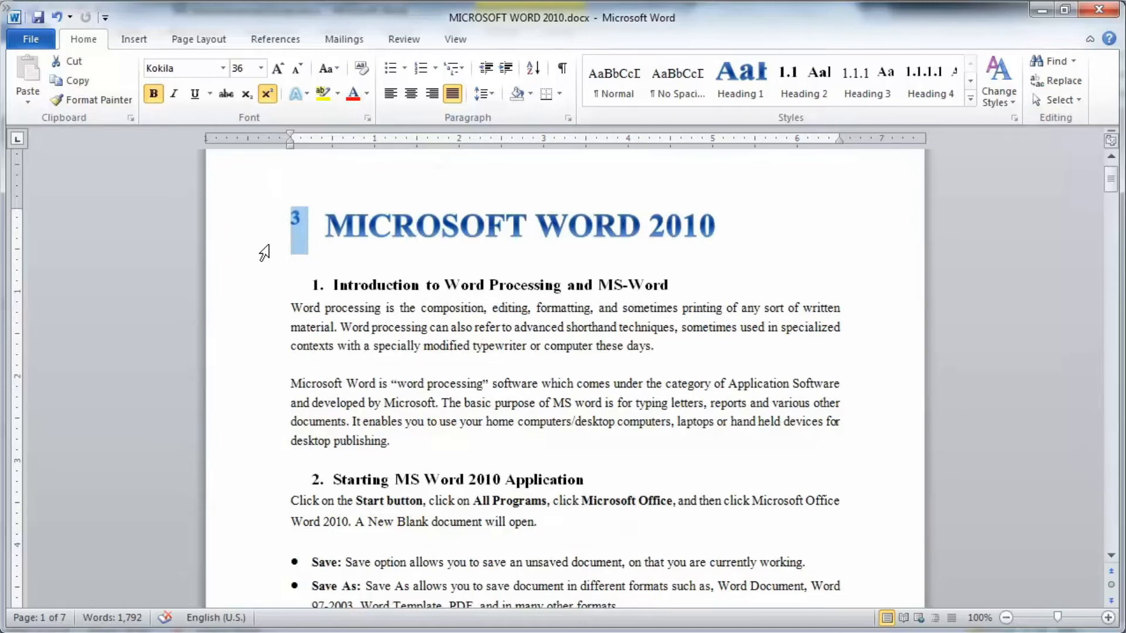
key(Delete)
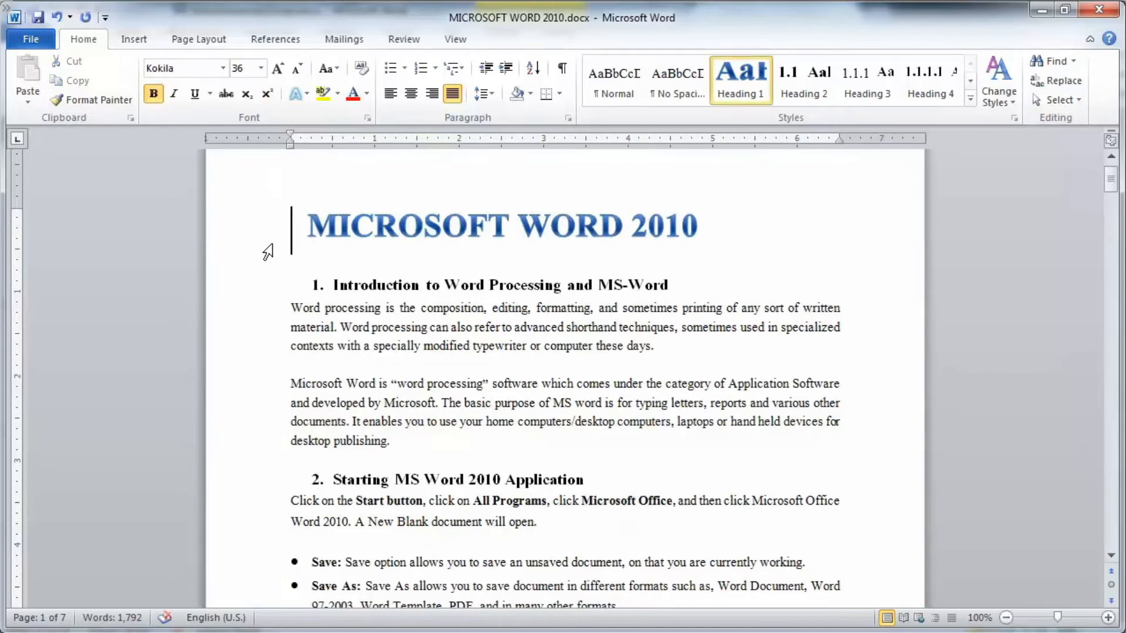
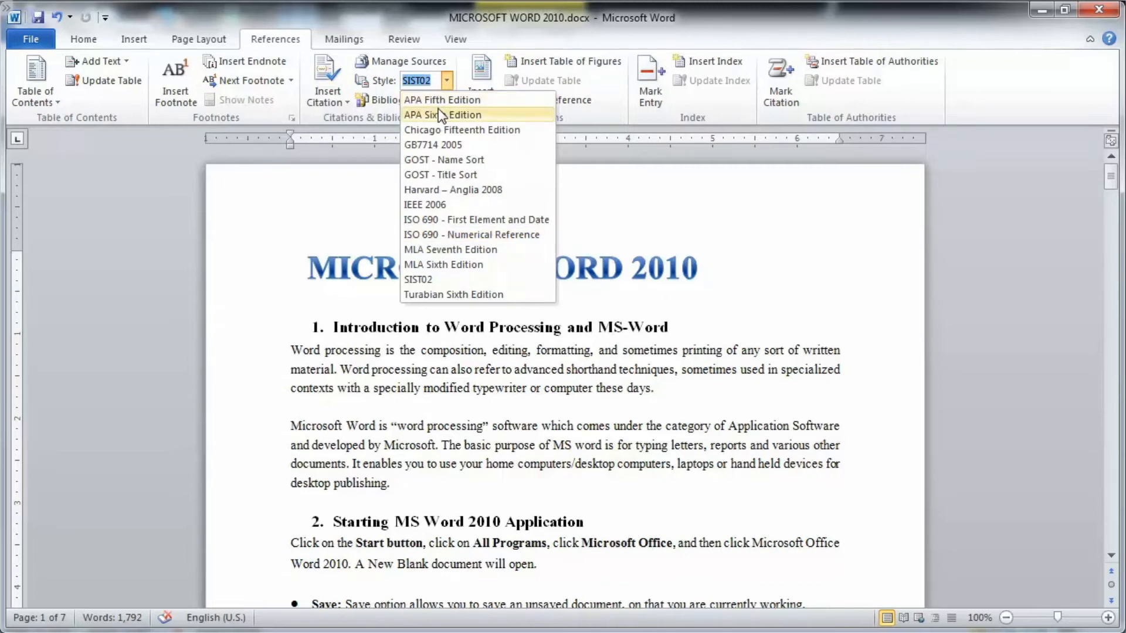
Start a new citation source of type Book at the end of the paragraph ending with "desktop publishing.".
click(451, 86)
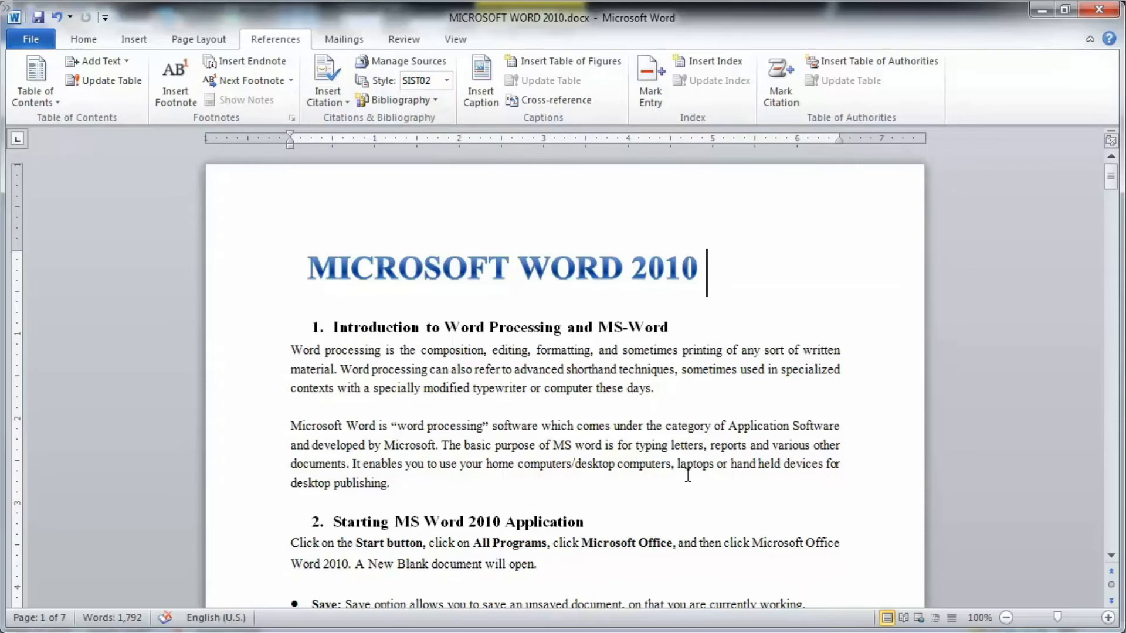
click(429, 492)
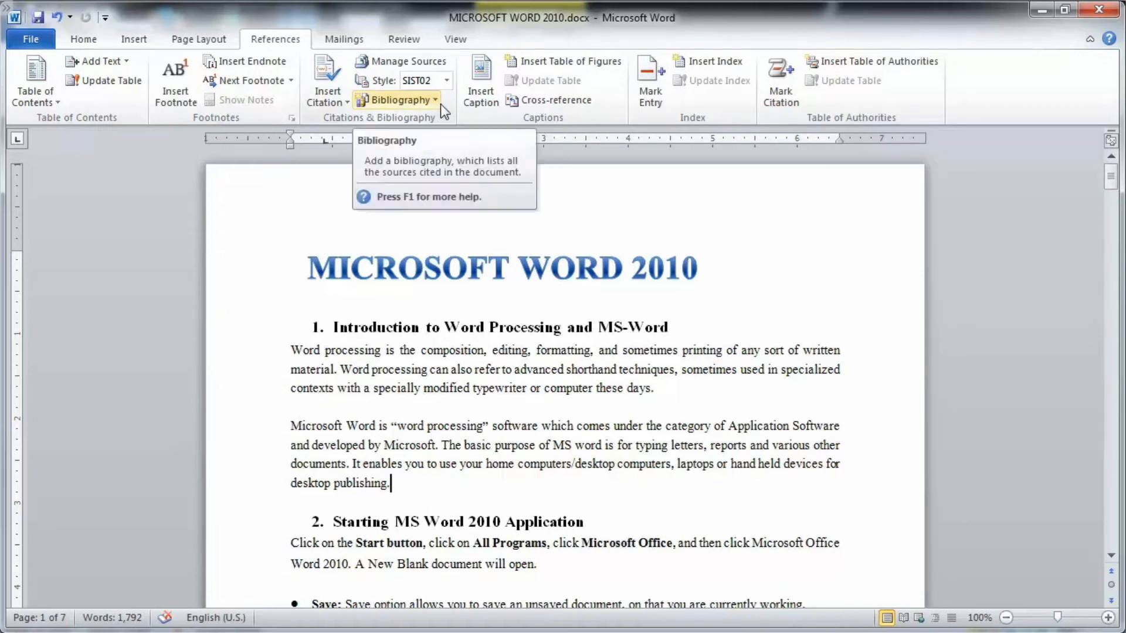
click(344, 102)
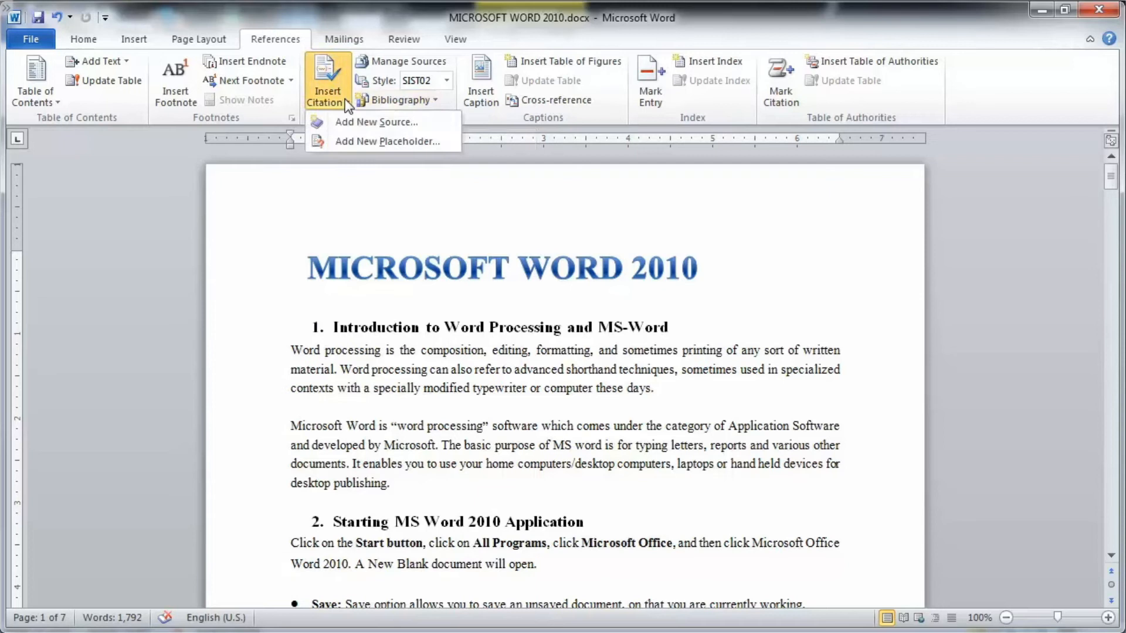
click(370, 121)
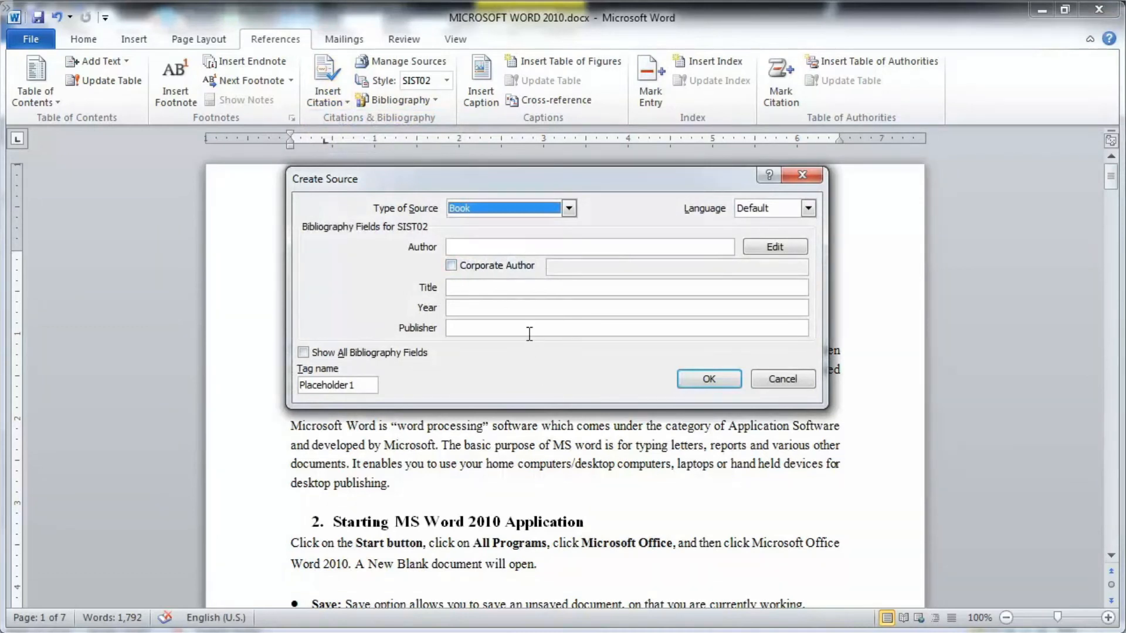
click(569, 210)
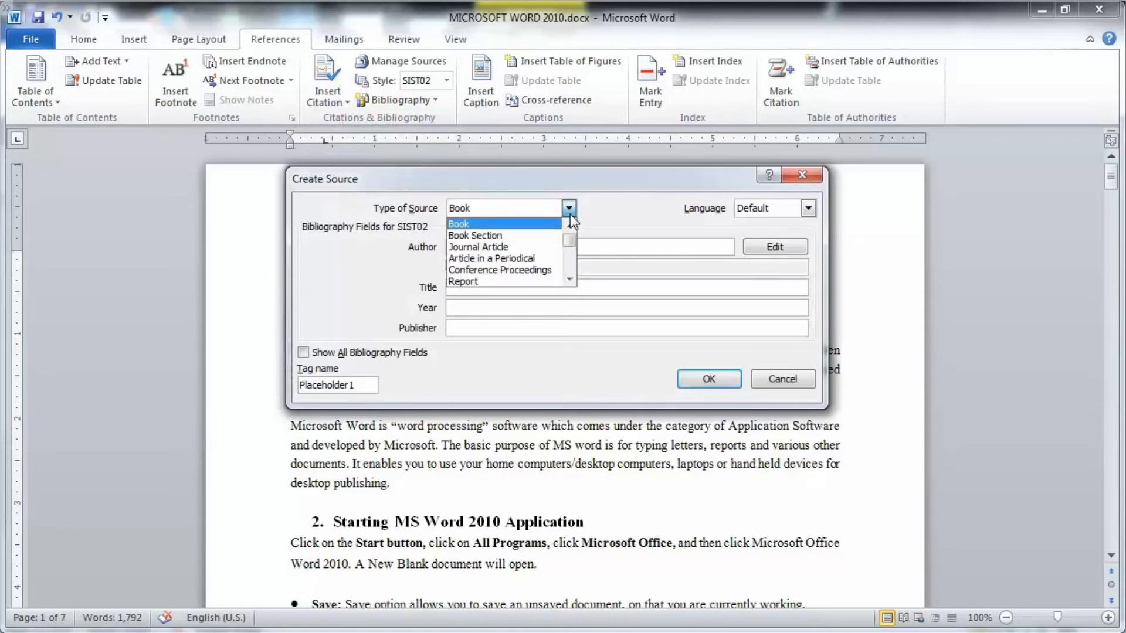
mouse_move(569, 241)
mouse_down()
mouse_move(572, 277)
mouse_move(573, 245)
mouse_up()
click(521, 223)
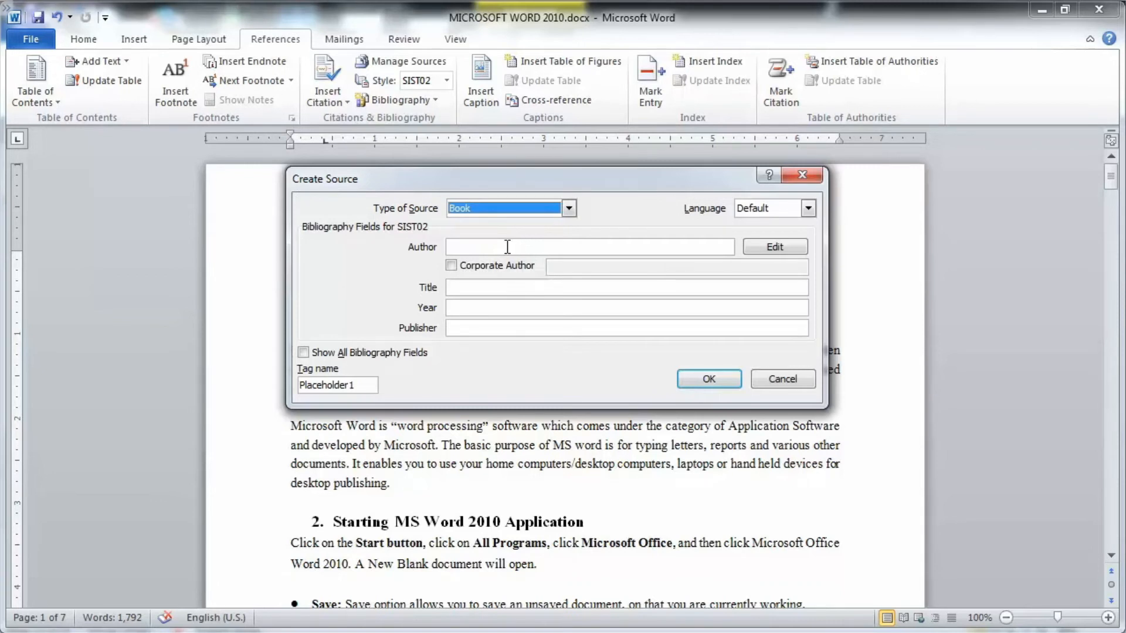
Show all bibliography fields for the new Book source and look through them.
click(507, 246)
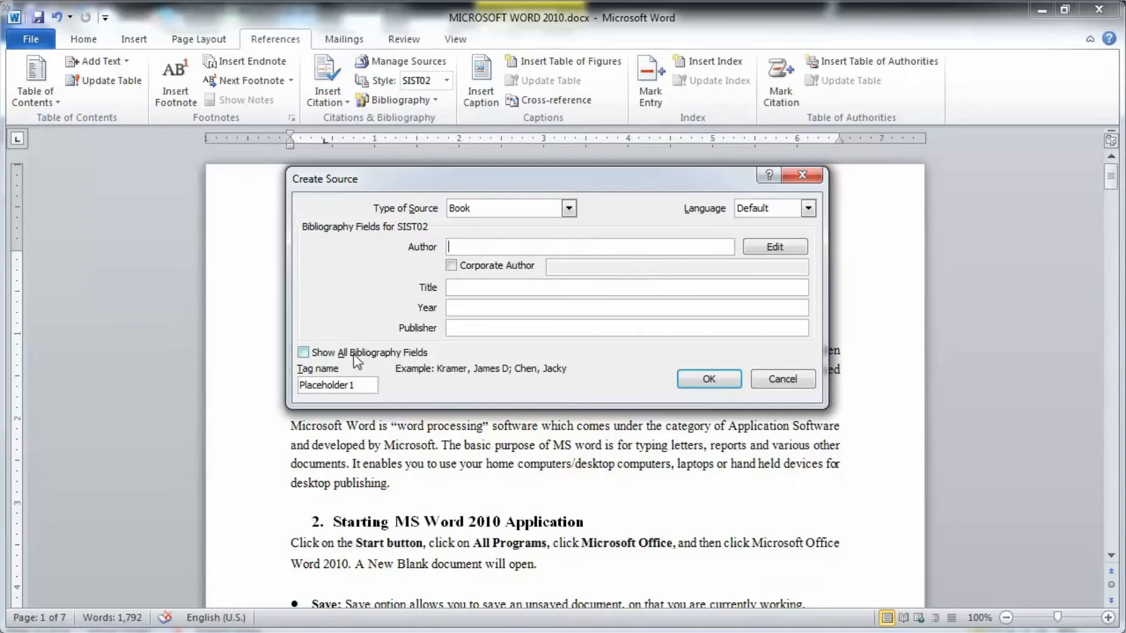
click(304, 353)
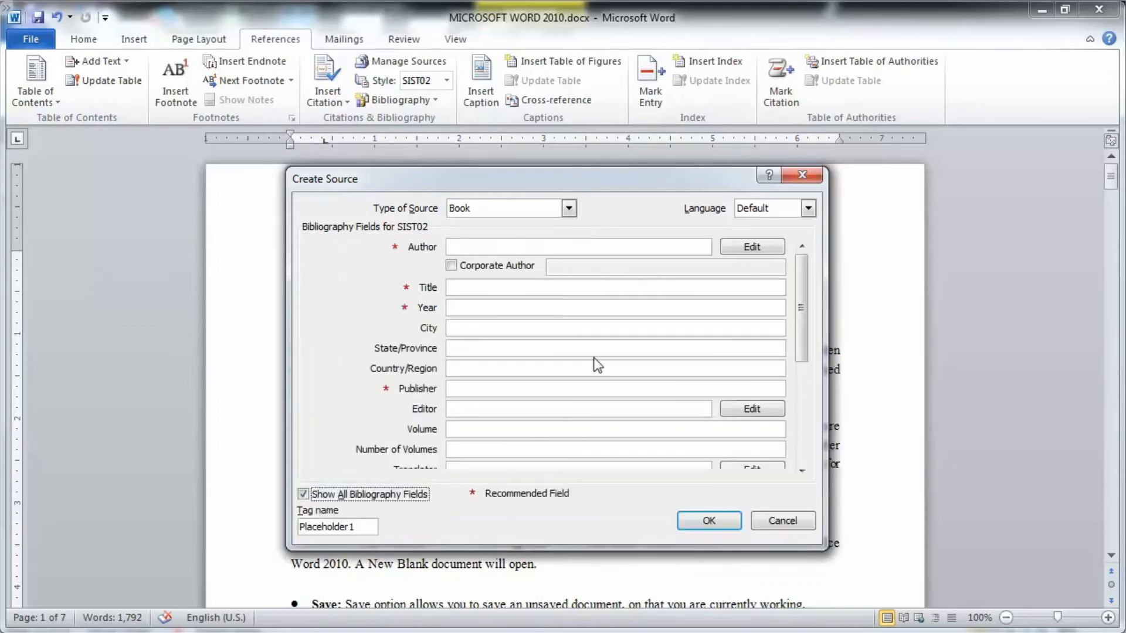
drag(797, 308, 813, 277)
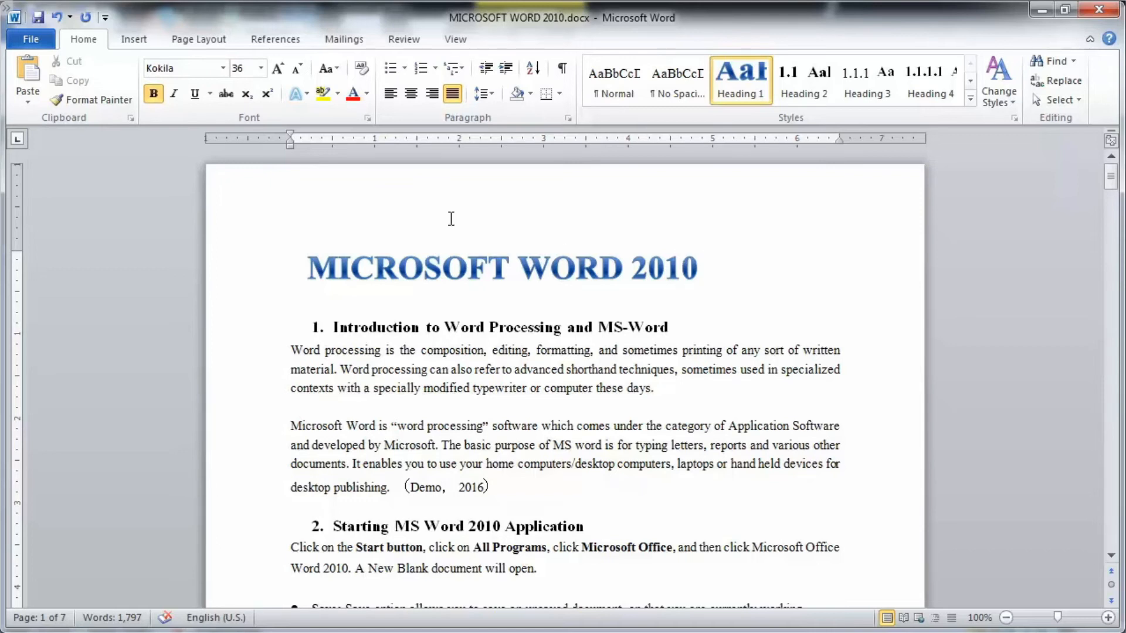
Open the Source Manager, select the cited Demo source in the current list, and sort the sources by tag.
click(288, 42)
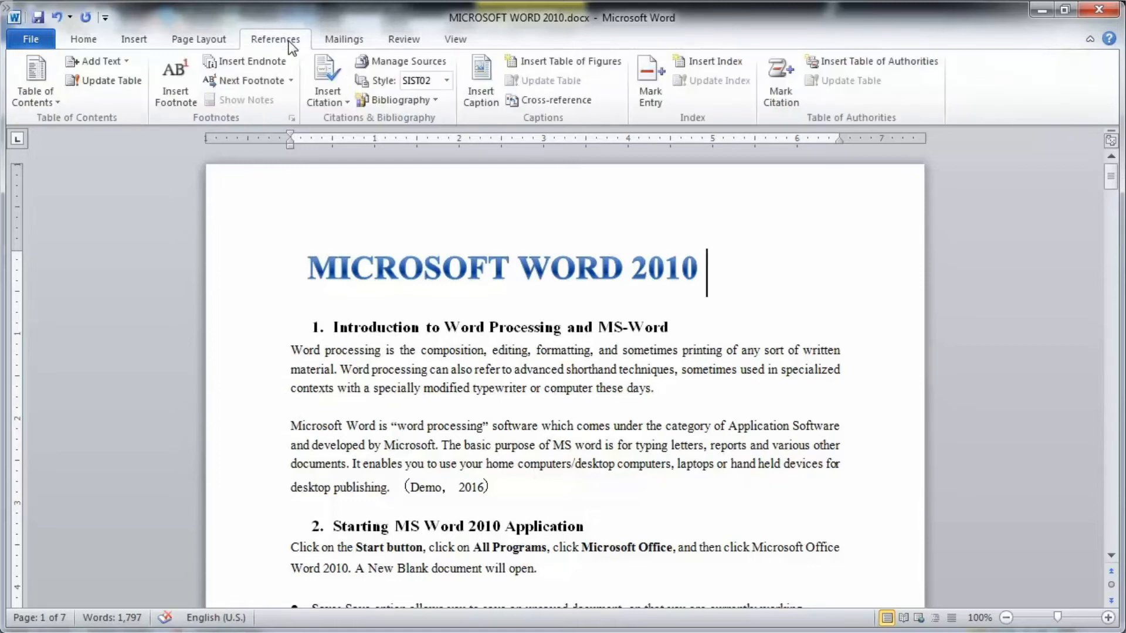
click(408, 62)
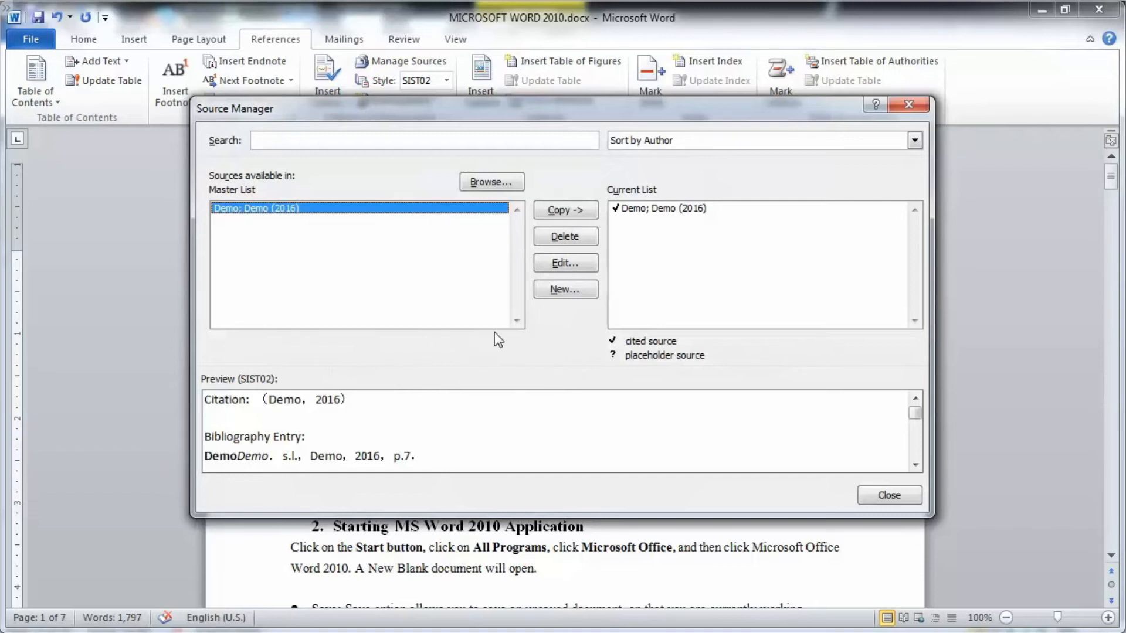
click(678, 209)
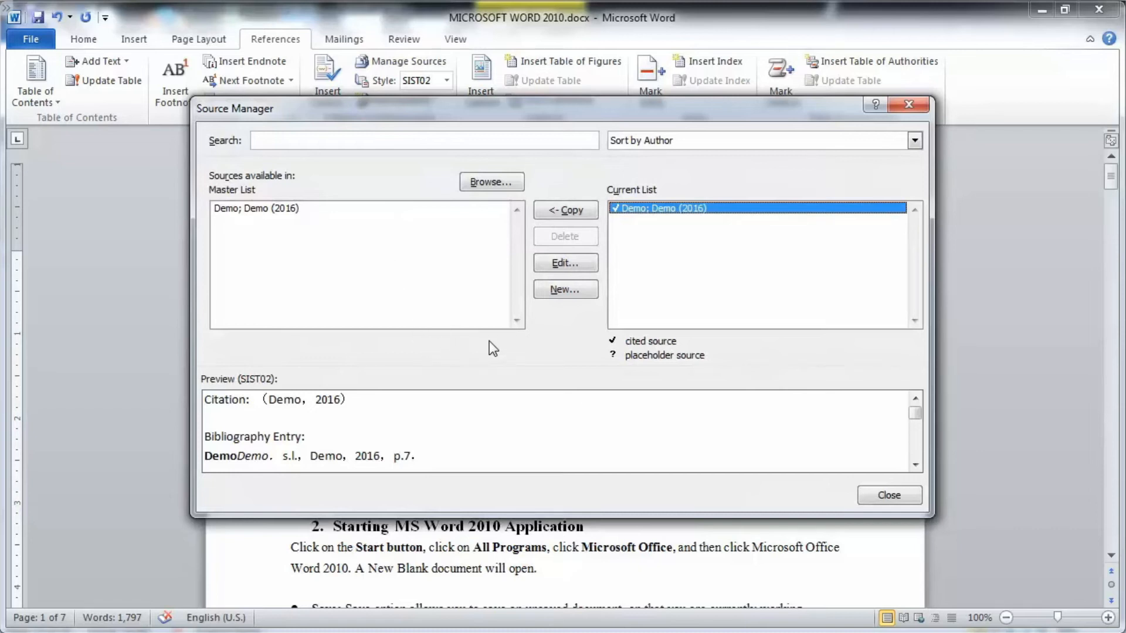
click(767, 143)
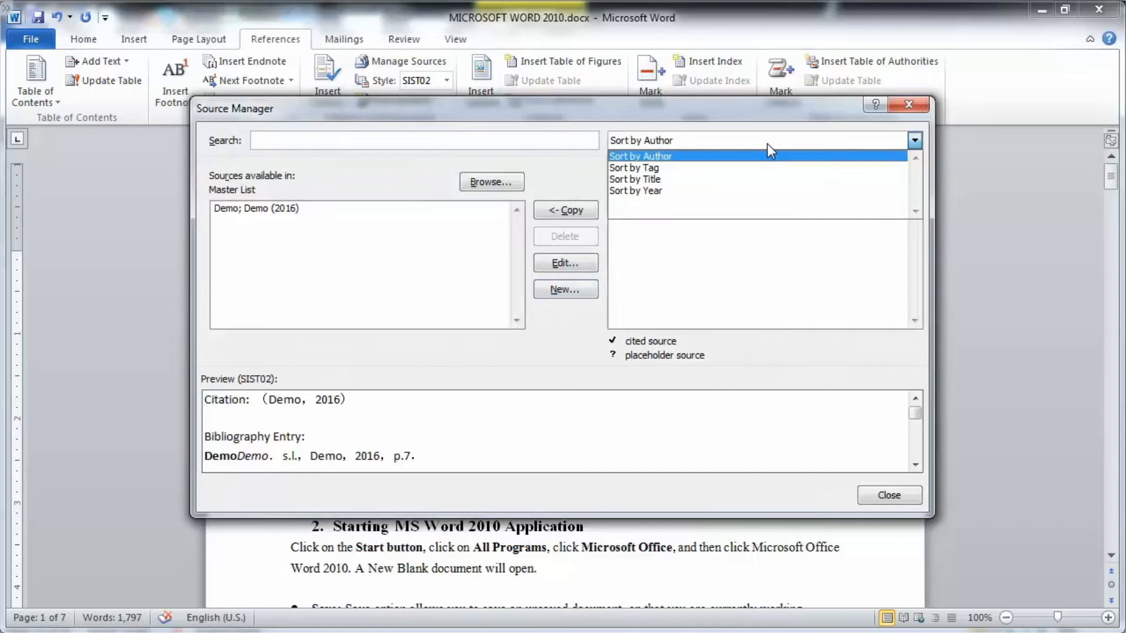
click(722, 167)
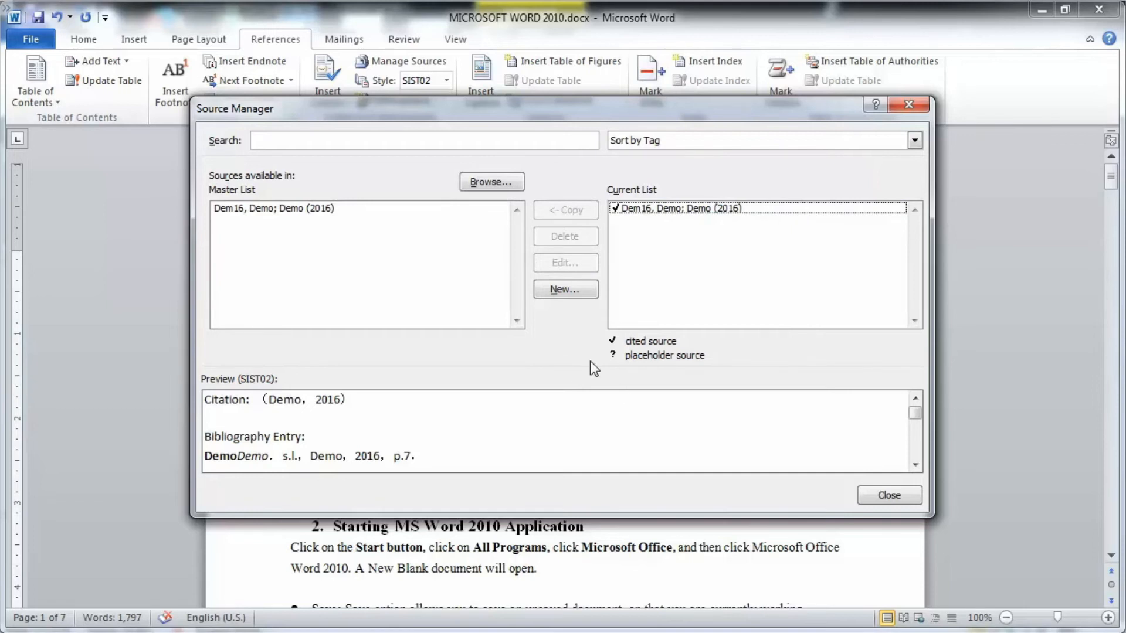
Search the sources for "demo" and look at the source list files offered for browsing without opening one.
click(421, 140)
text(demo)
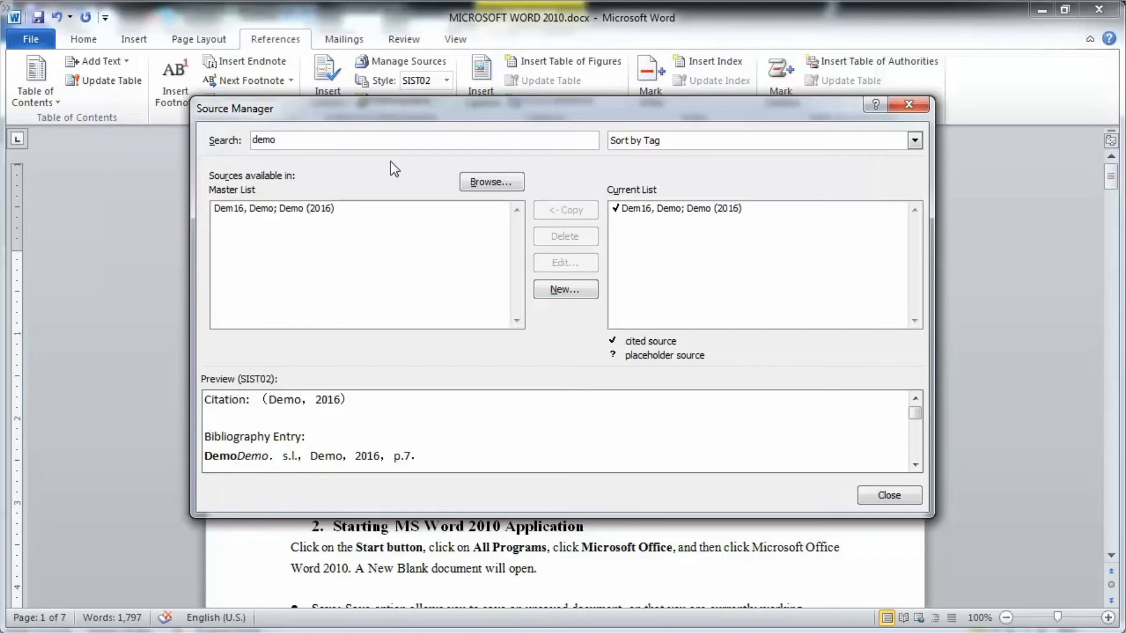
click(469, 182)
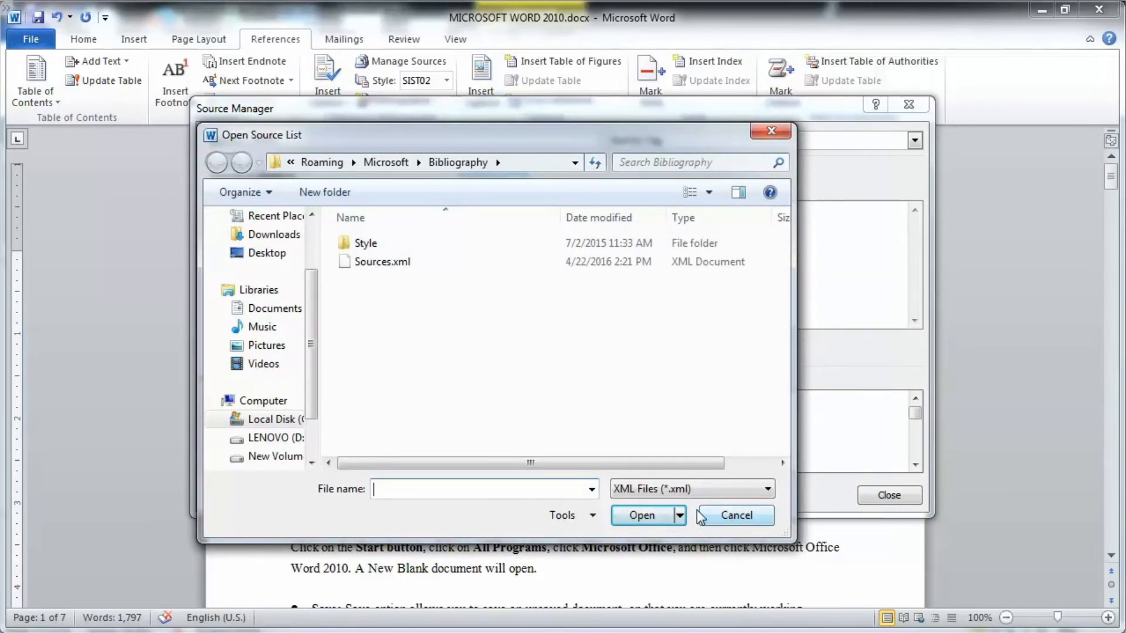
click(733, 522)
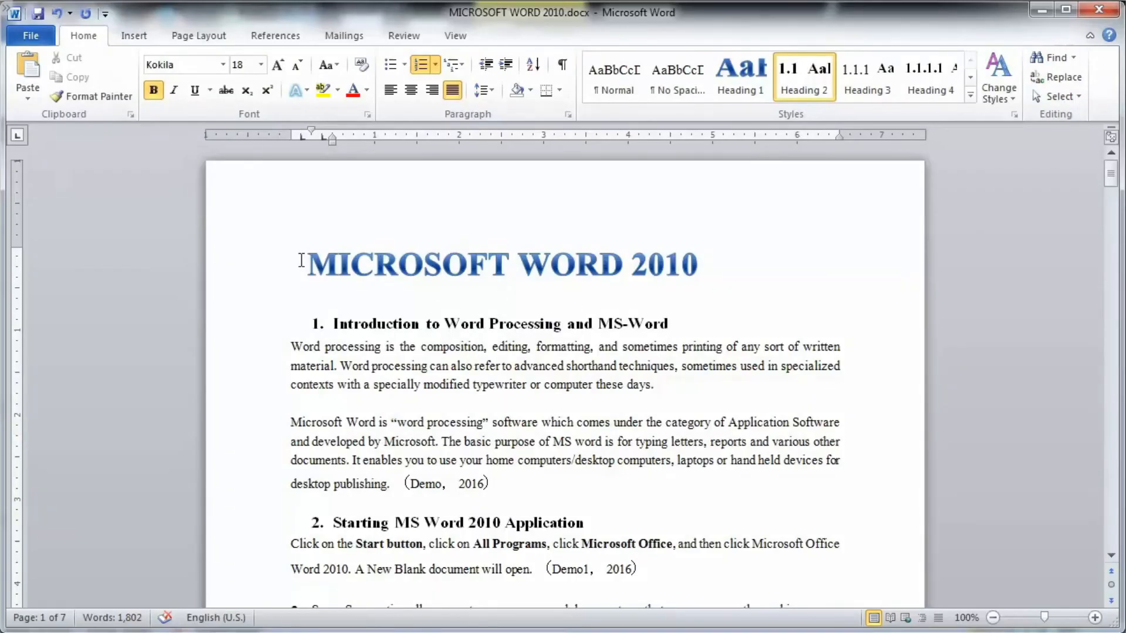
Open the cited Demo source in the Source Manager's current list for editing and set its type to Report.
click(300, 259)
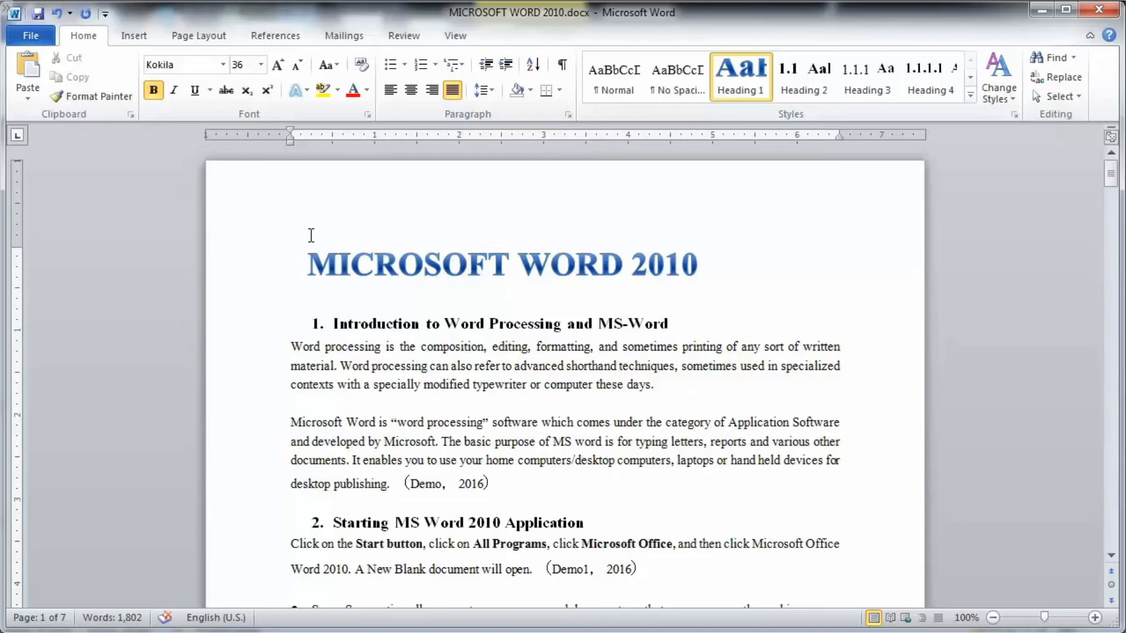
click(285, 44)
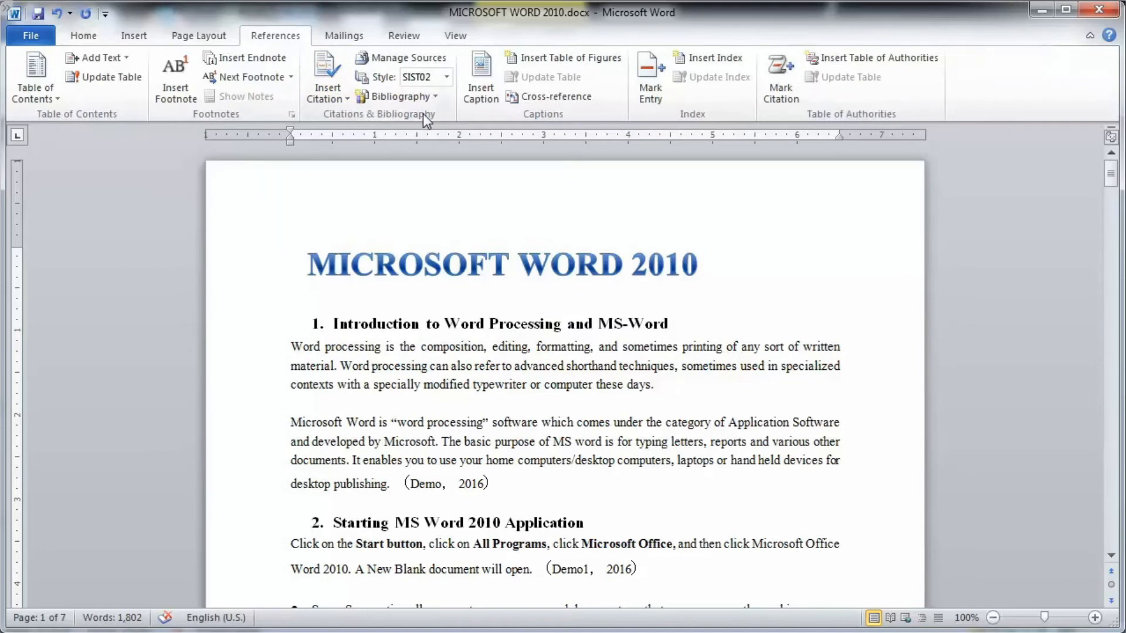
click(408, 56)
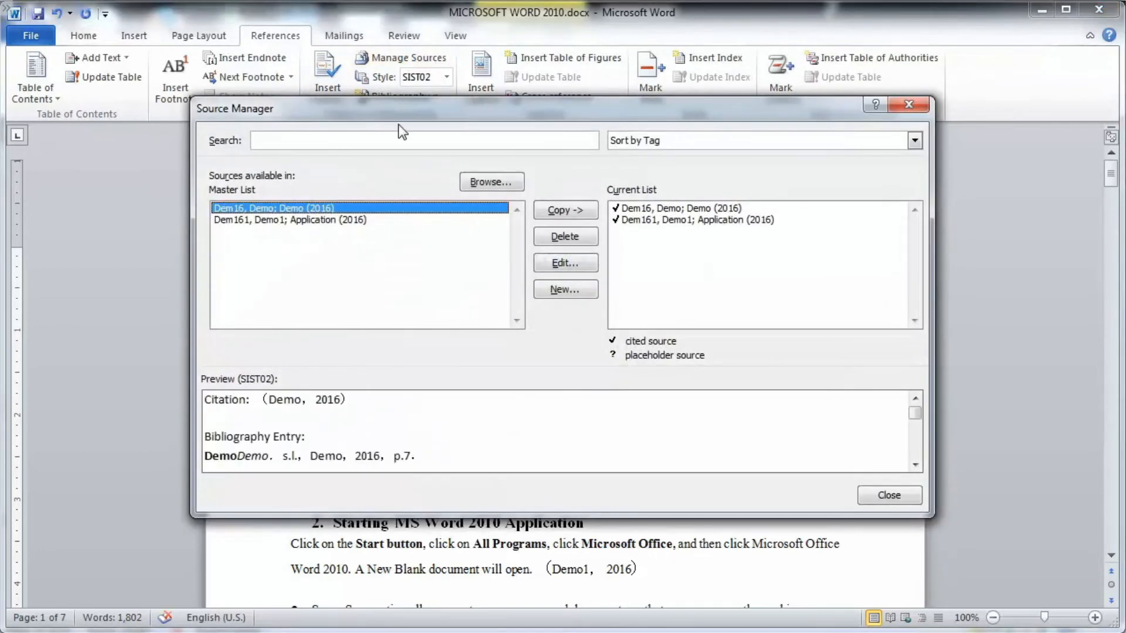
click(638, 209)
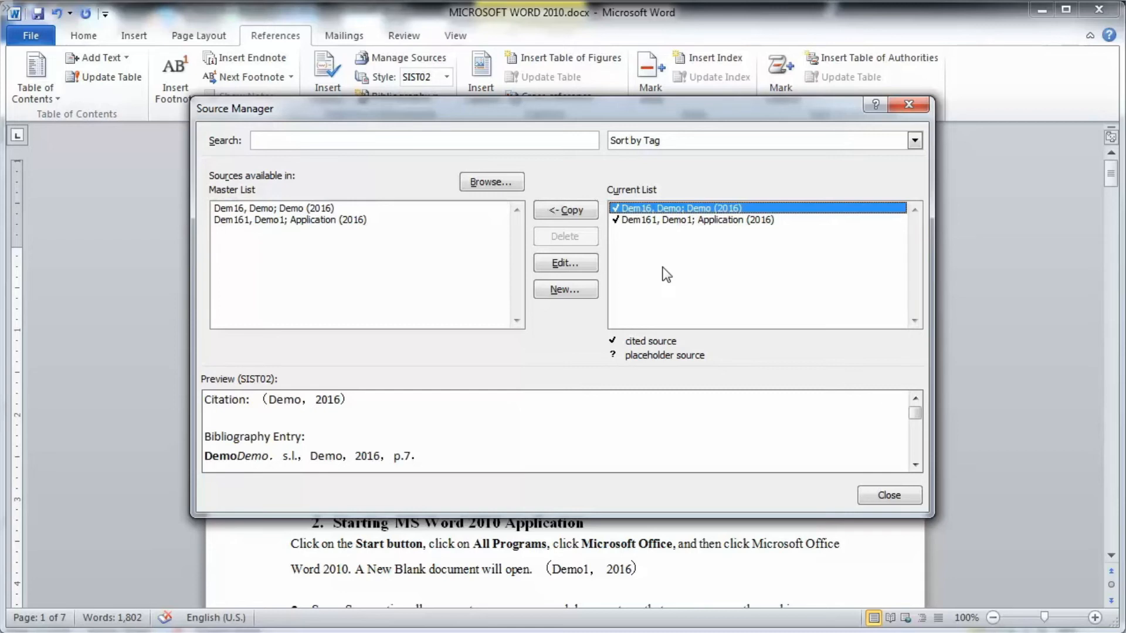
click(564, 263)
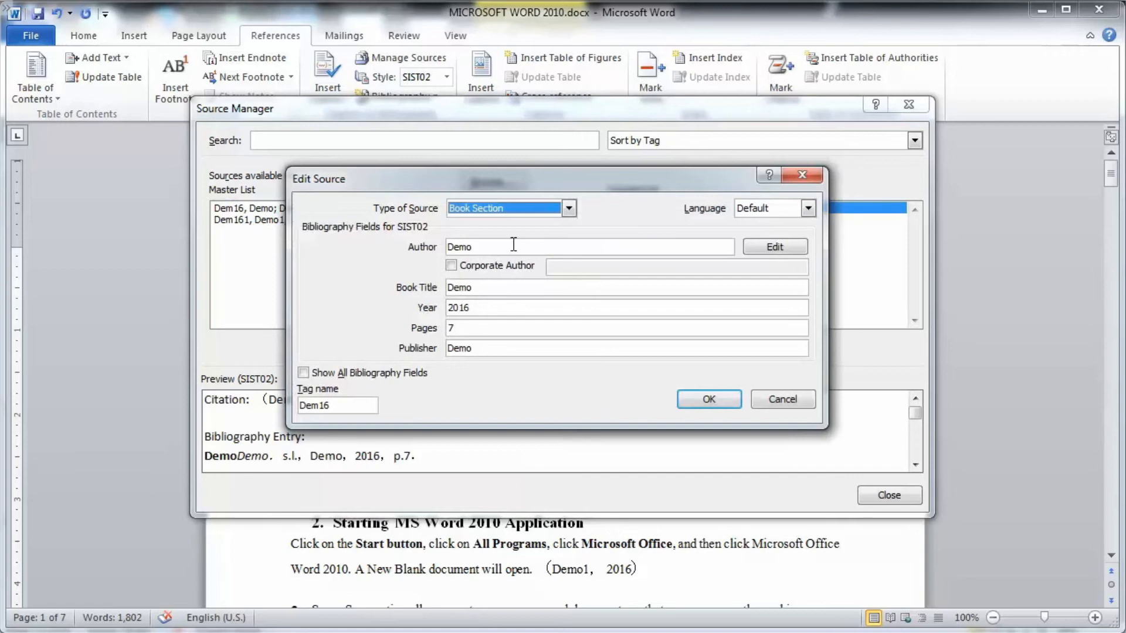
click(568, 208)
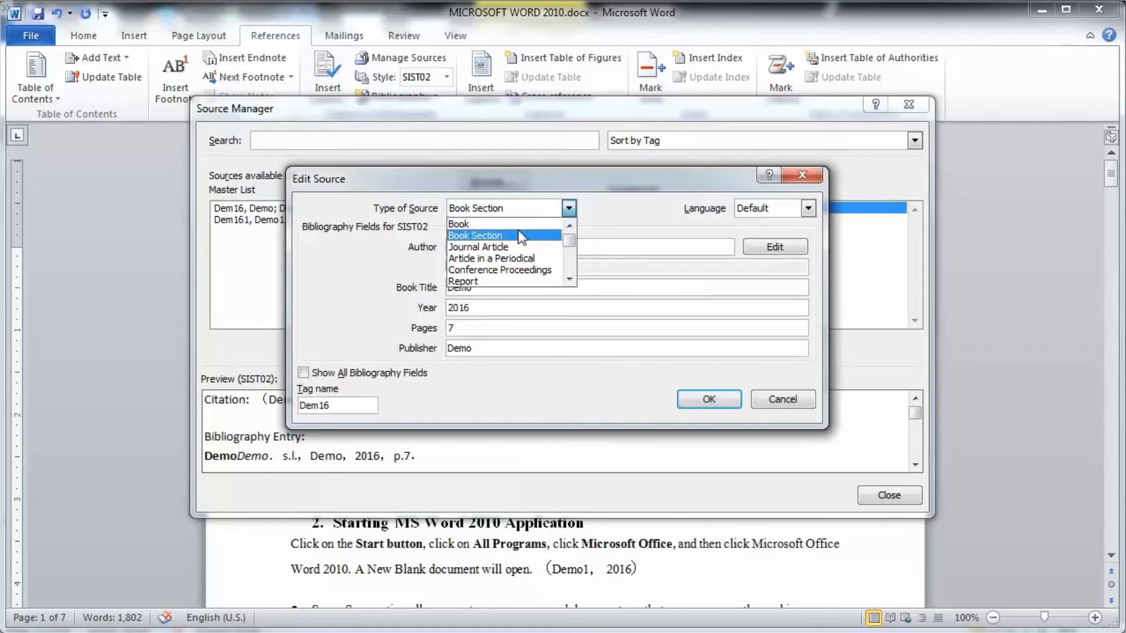
click(498, 281)
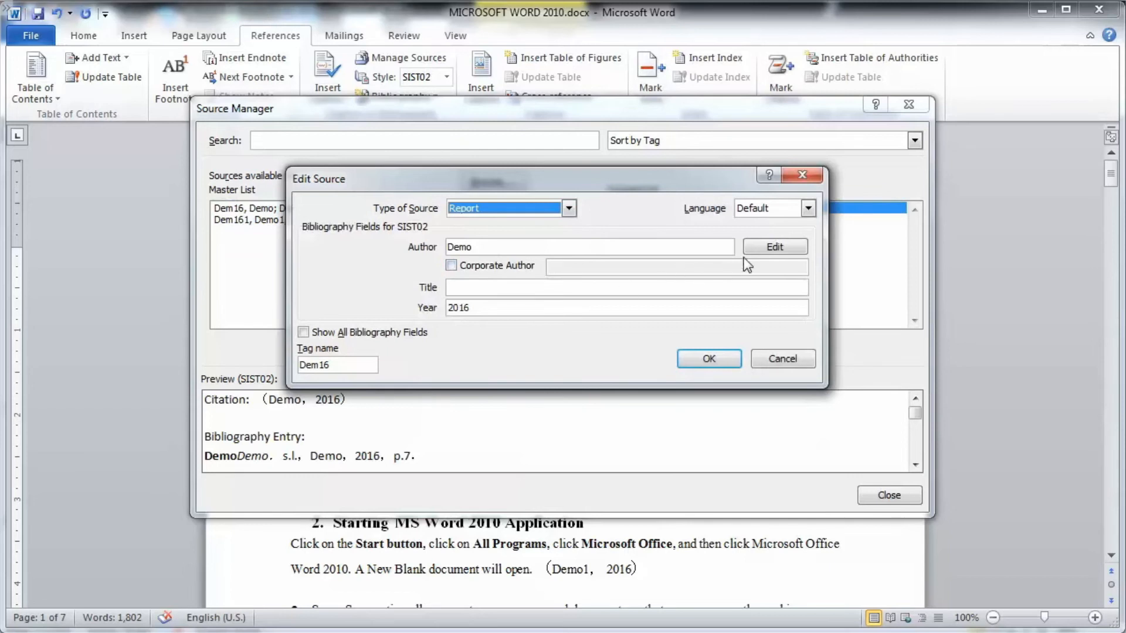
Confirm the Demo source's author name list and show all bibliography fields for the Report type.
click(776, 246)
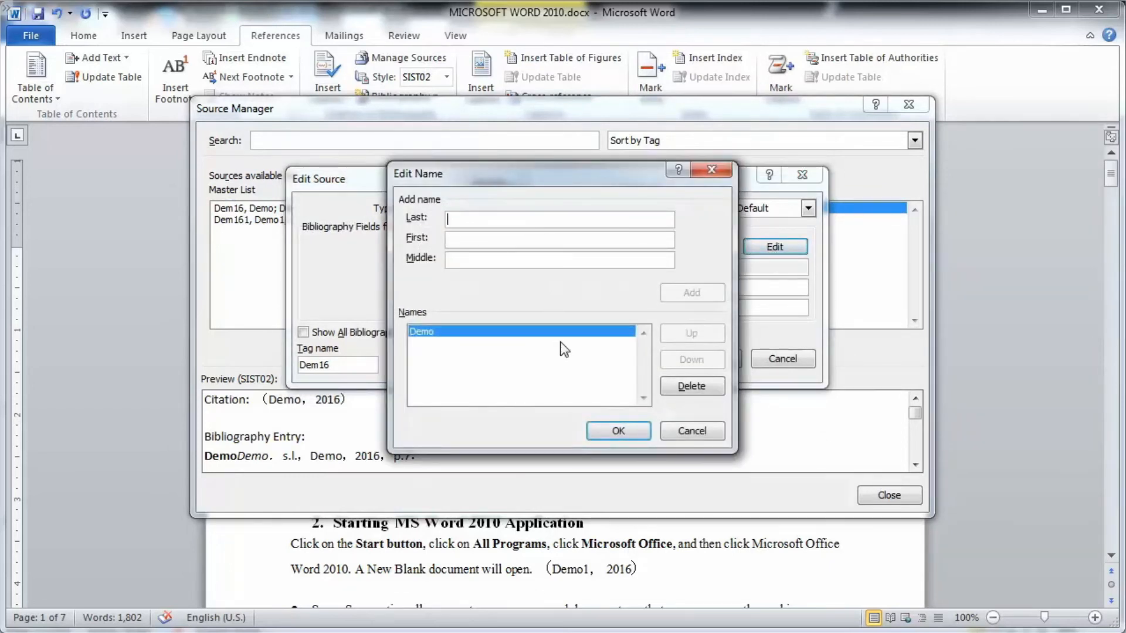
click(626, 428)
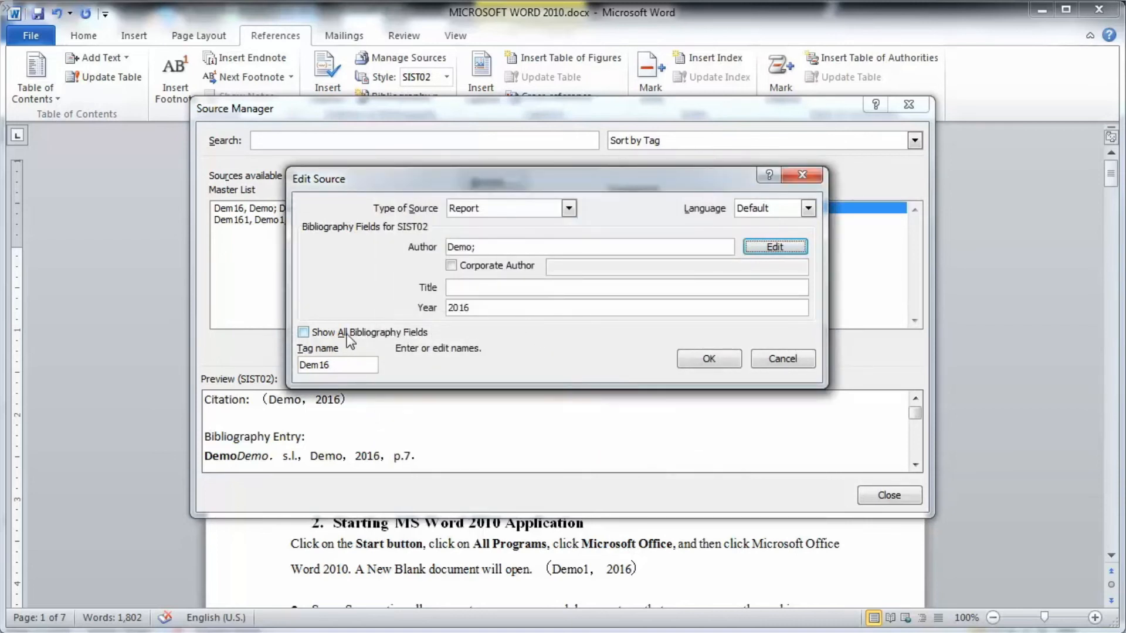
click(301, 333)
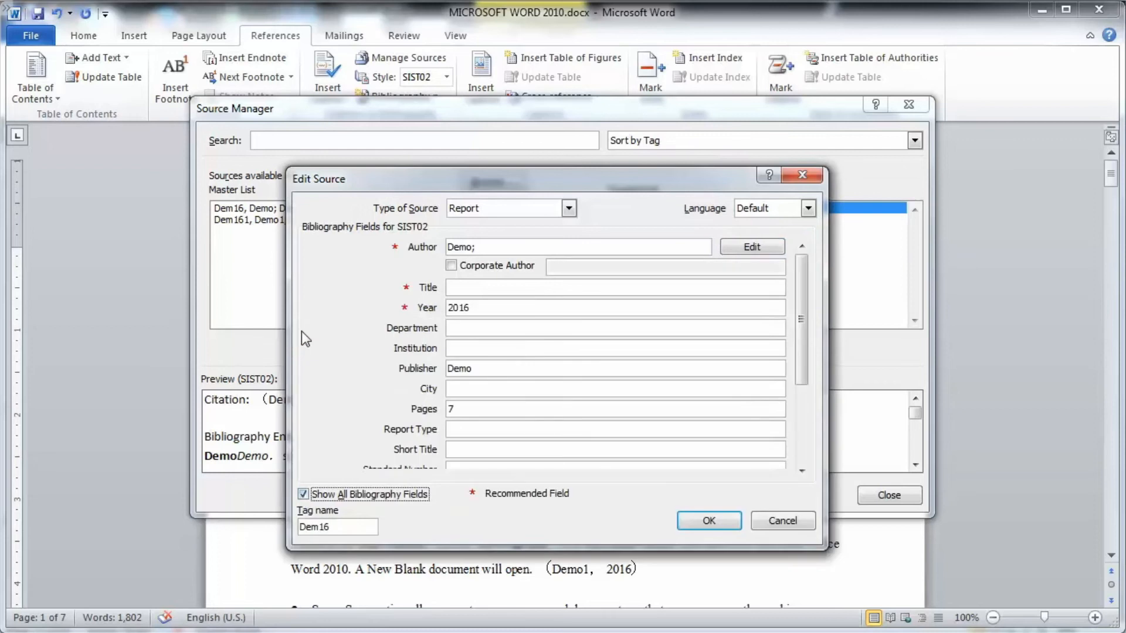
drag(800, 340, 802, 400)
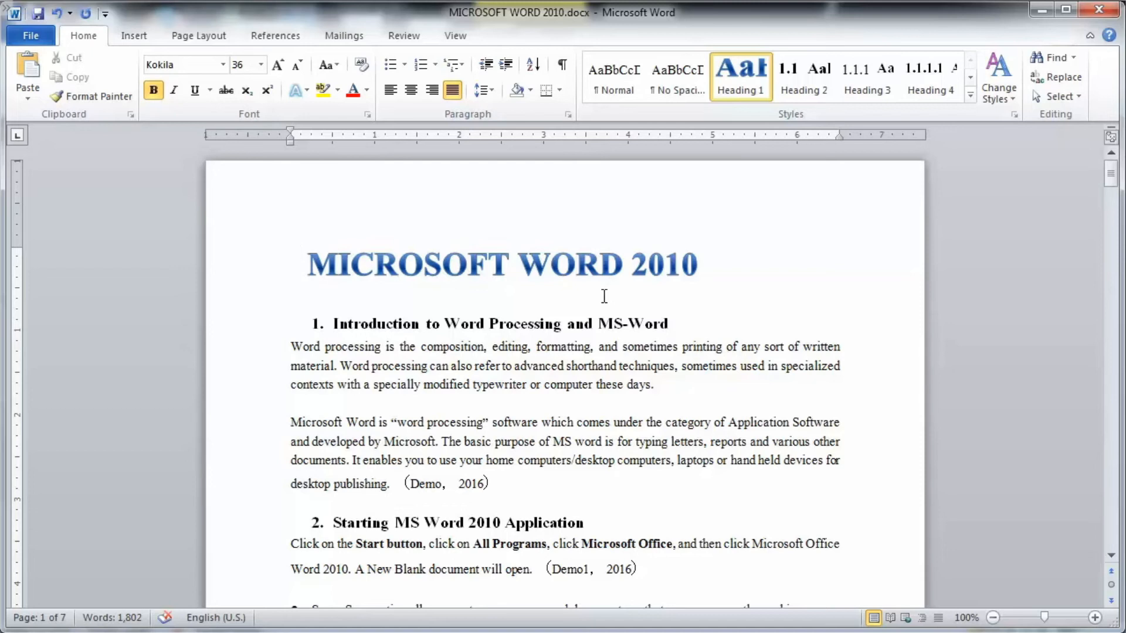
Insert a built-in bibliography at the end of the "Save & Send" bullet and look through the following pages.
scroll(604, 296, down, 1)
scroll(603, 296, down, 1)
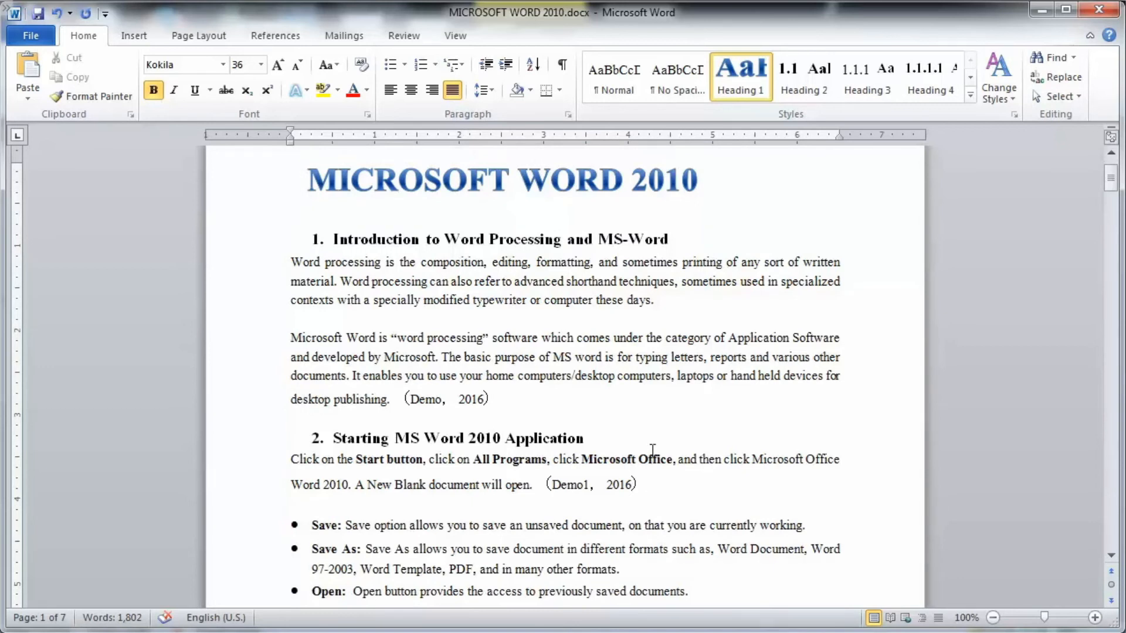
scroll(652, 451, down, 5)
scroll(651, 419, down, 5)
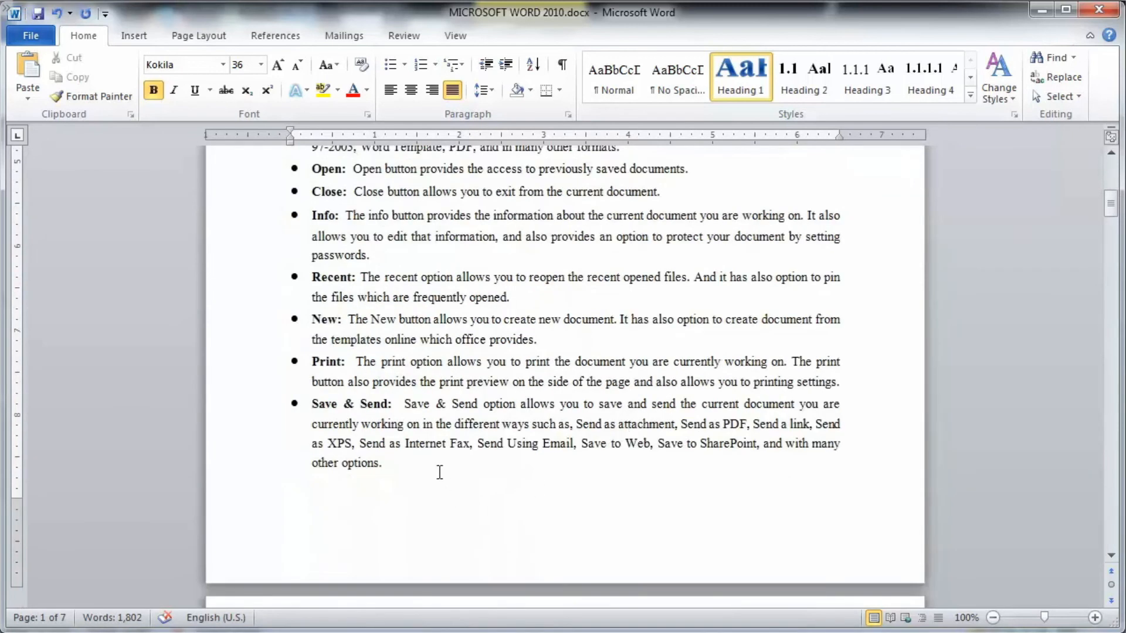
click(434, 463)
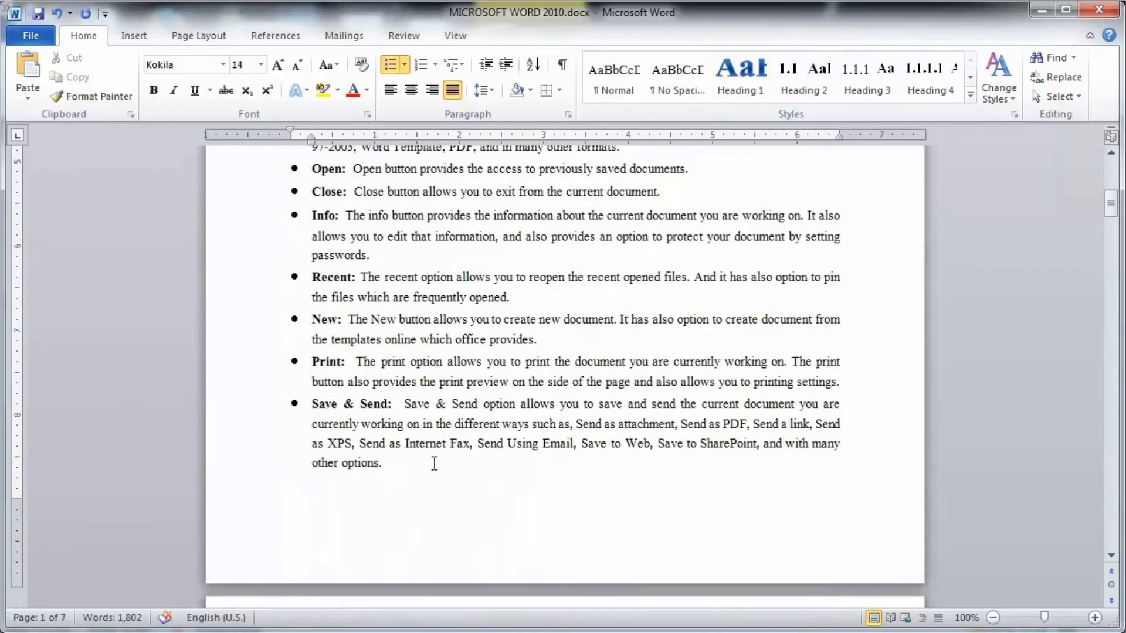
click(274, 36)
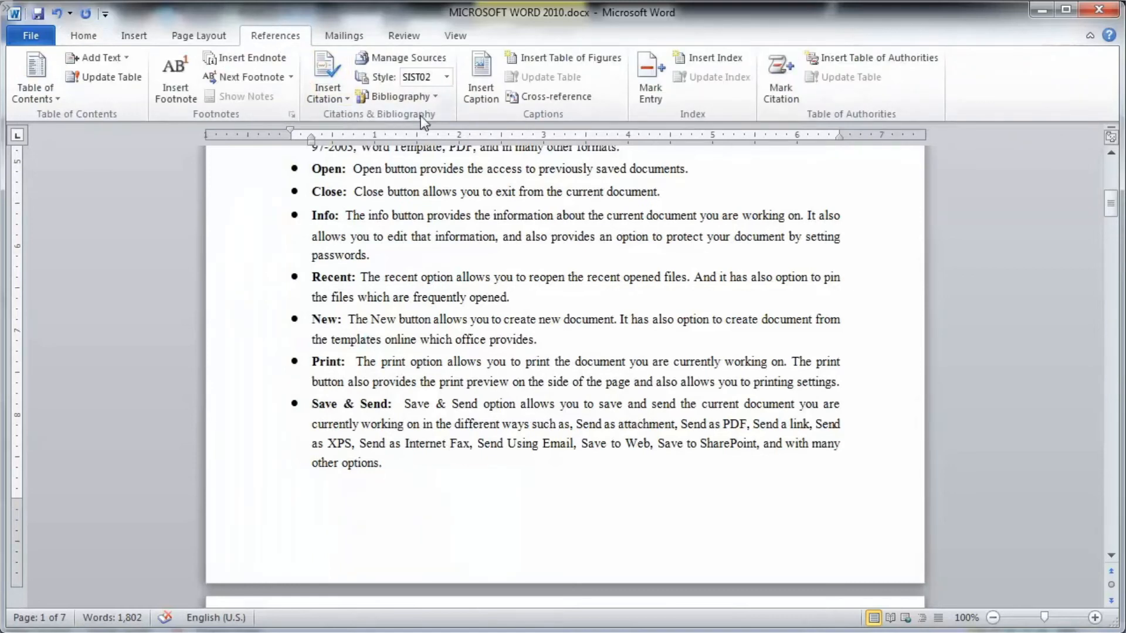
click(435, 97)
click(430, 95)
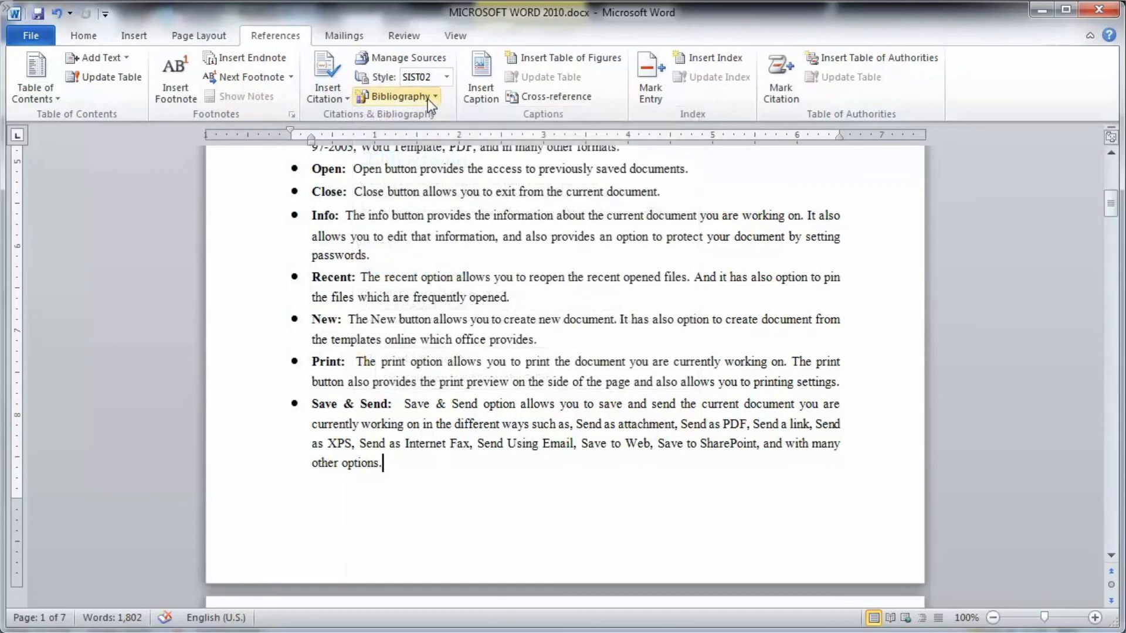
click(427, 98)
click(424, 169)
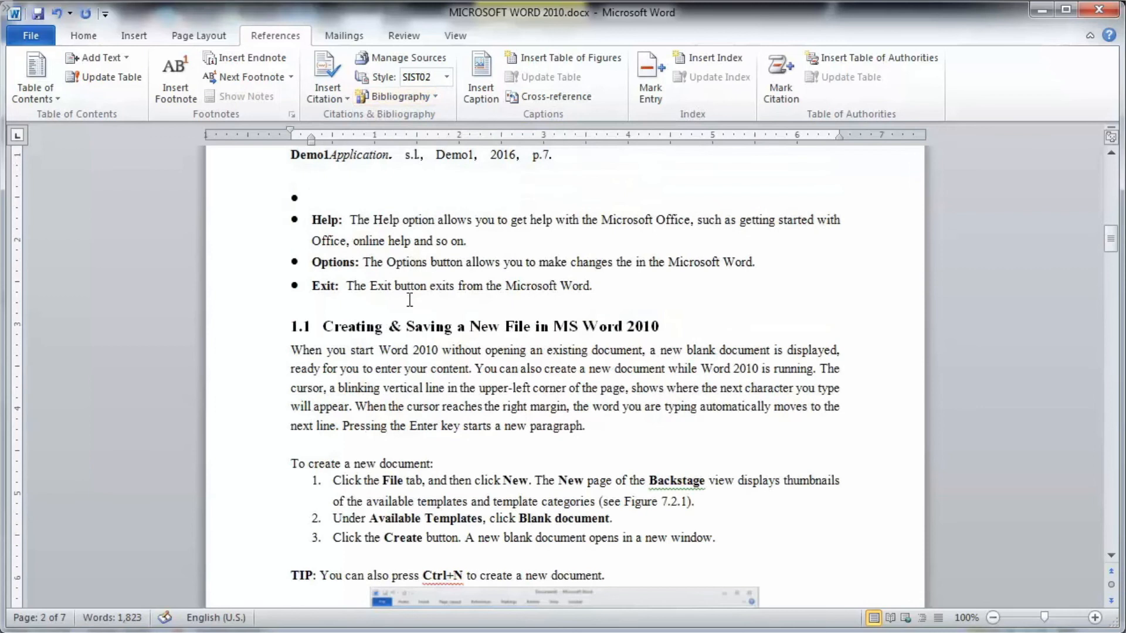
scroll(409, 300, down, 8)
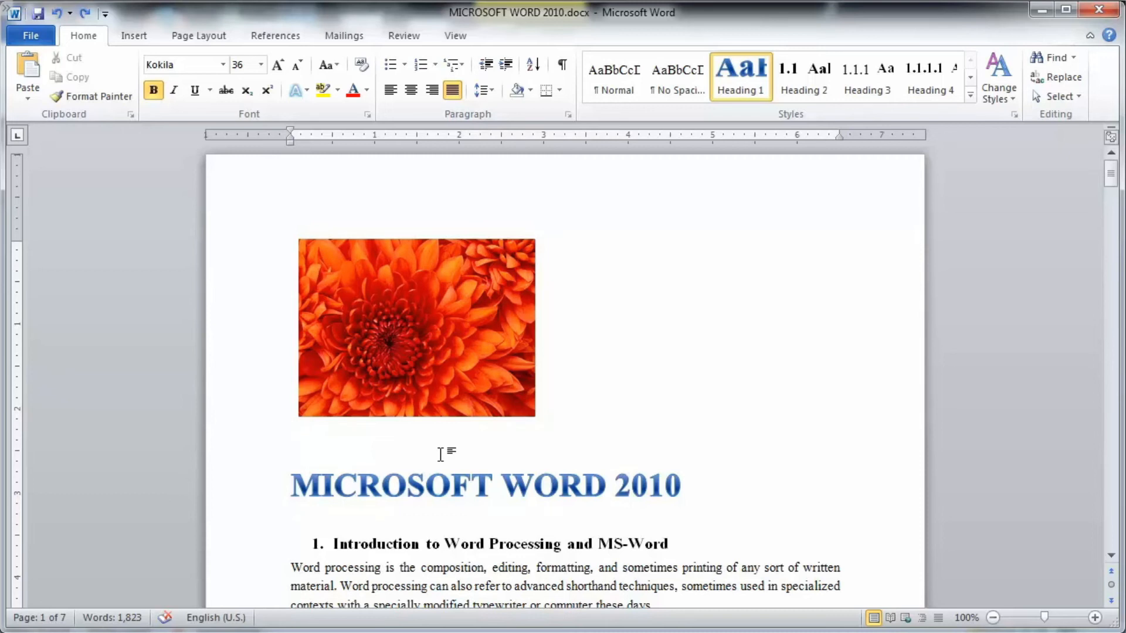
Add a caption with the label Image below the flower picture above the document title.
click(407, 319)
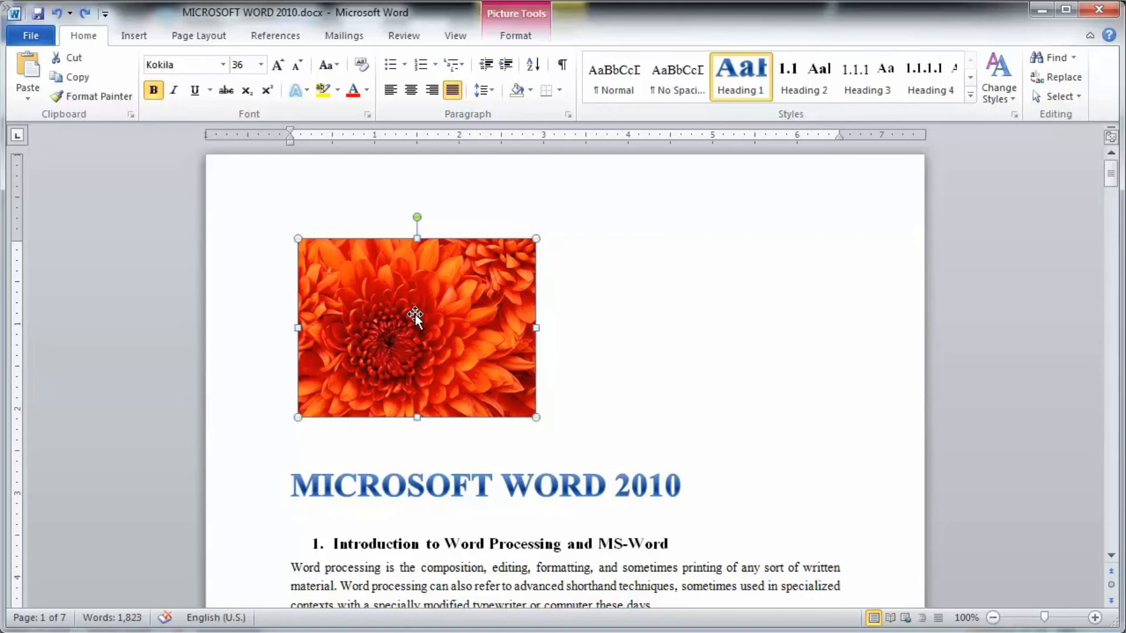
click(296, 37)
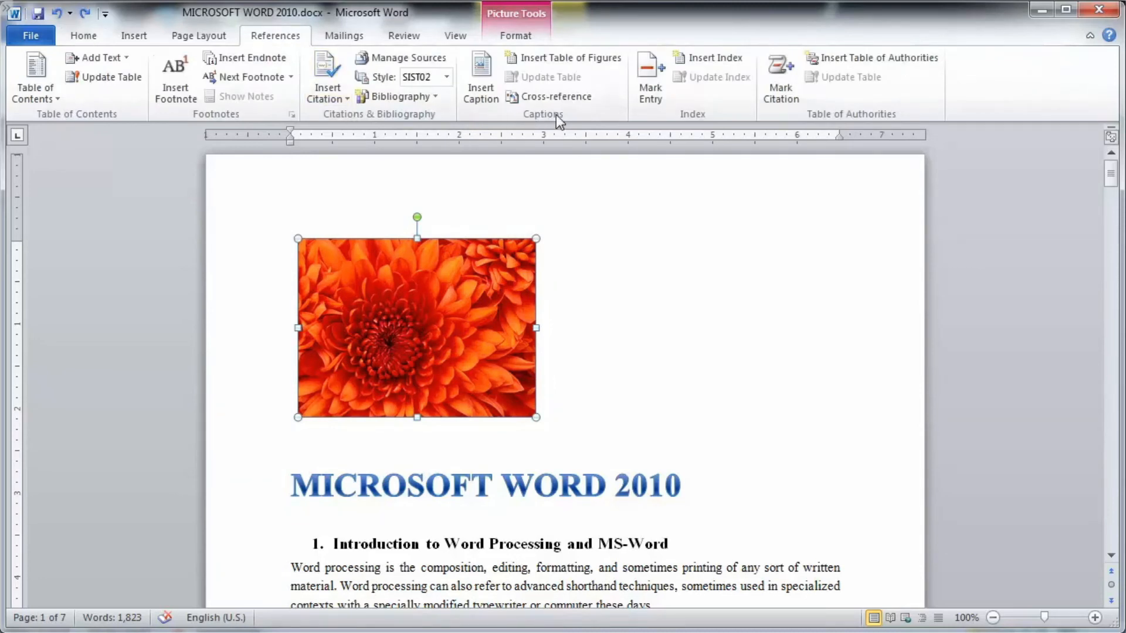
click(488, 93)
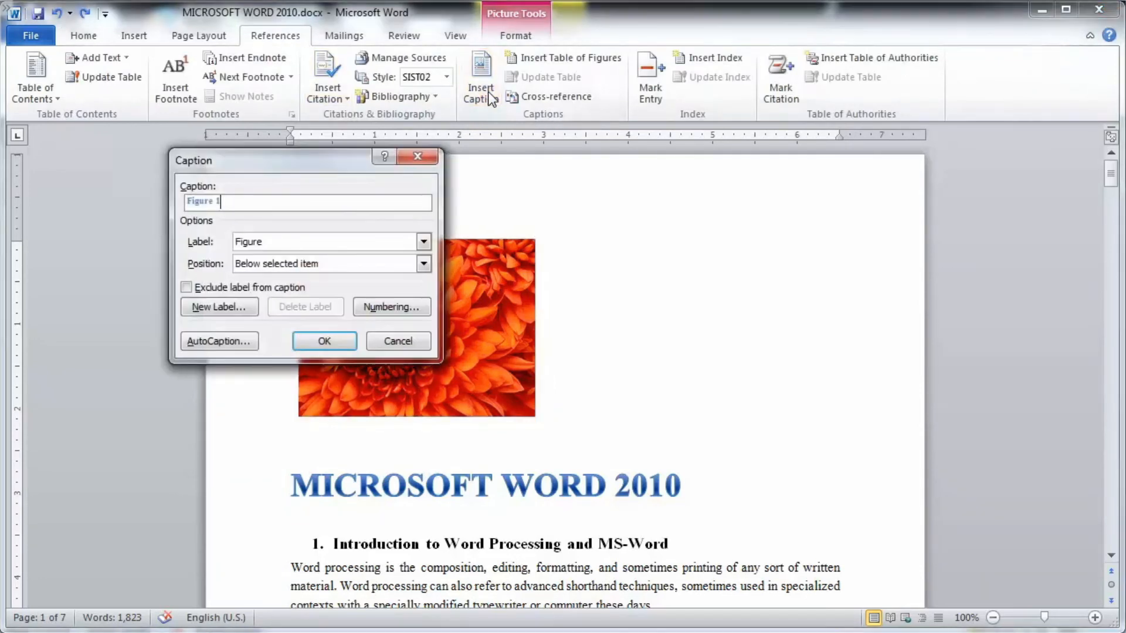
click(425, 238)
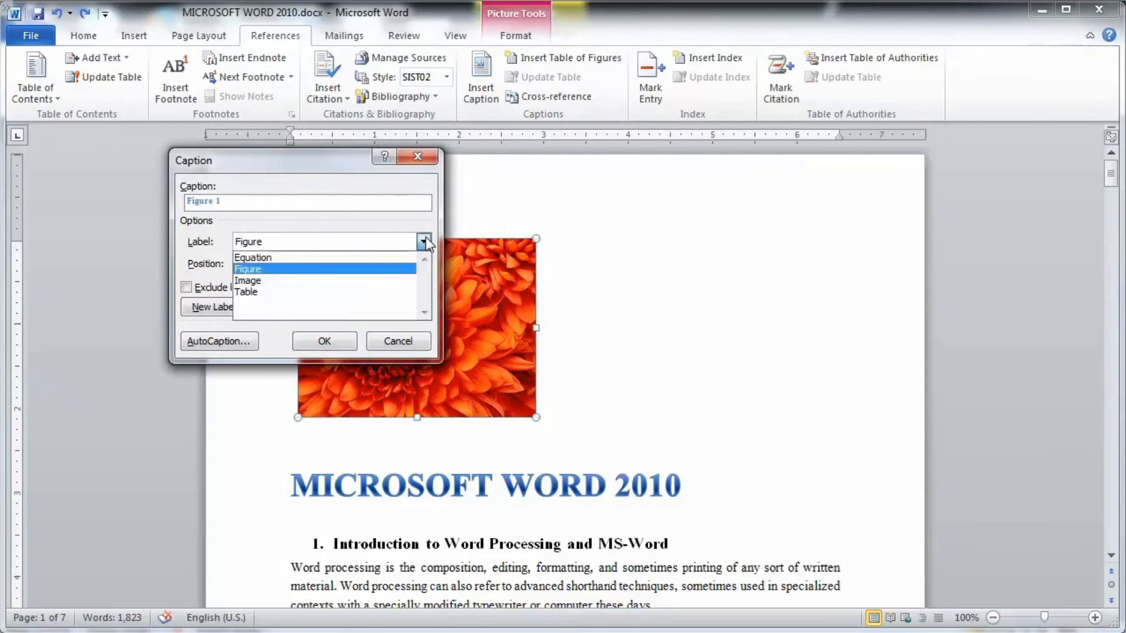
click(284, 279)
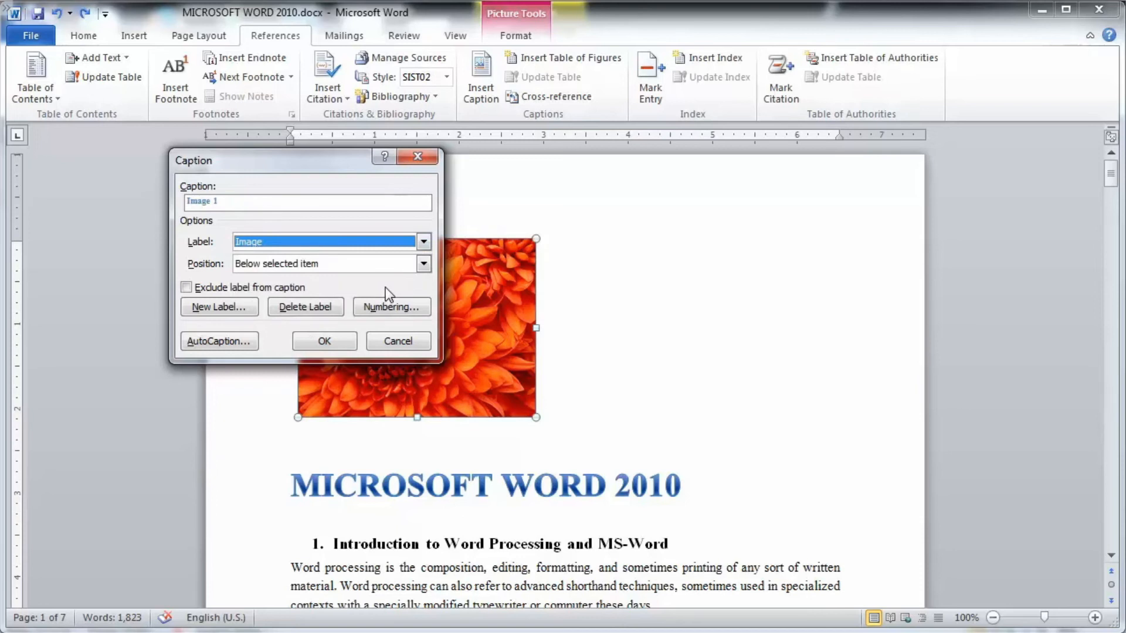
click(236, 312)
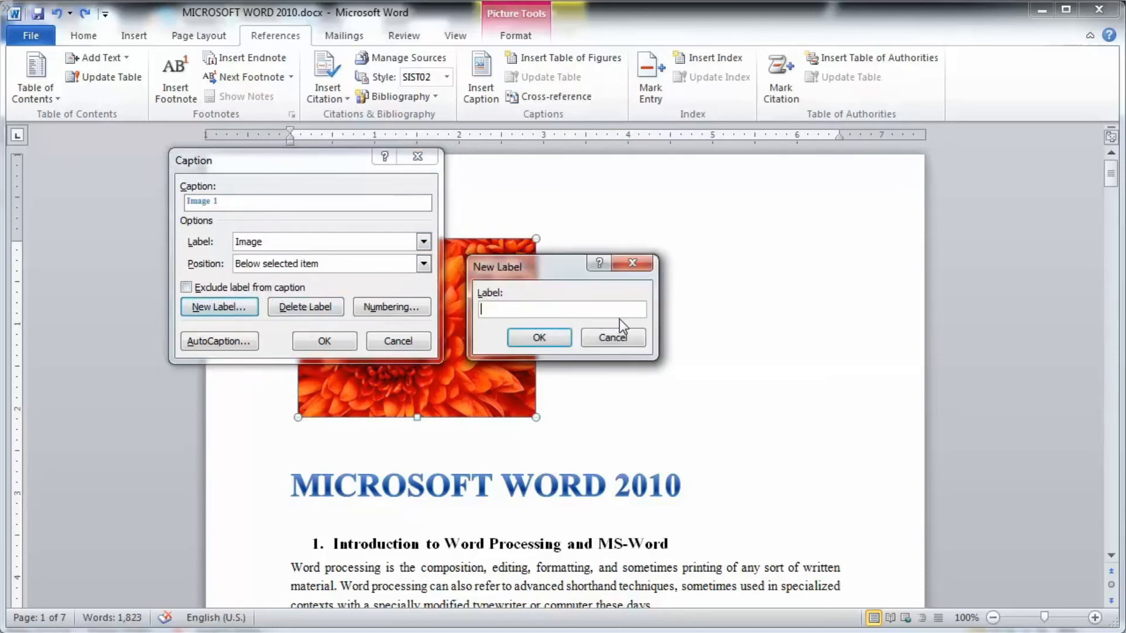
click(614, 339)
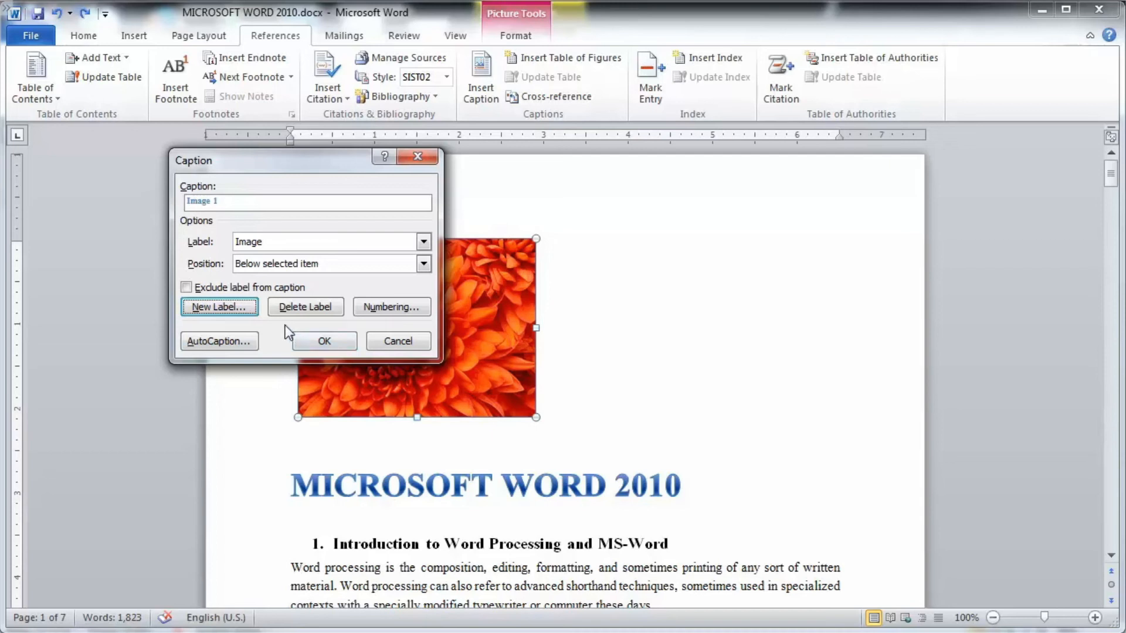
click(320, 341)
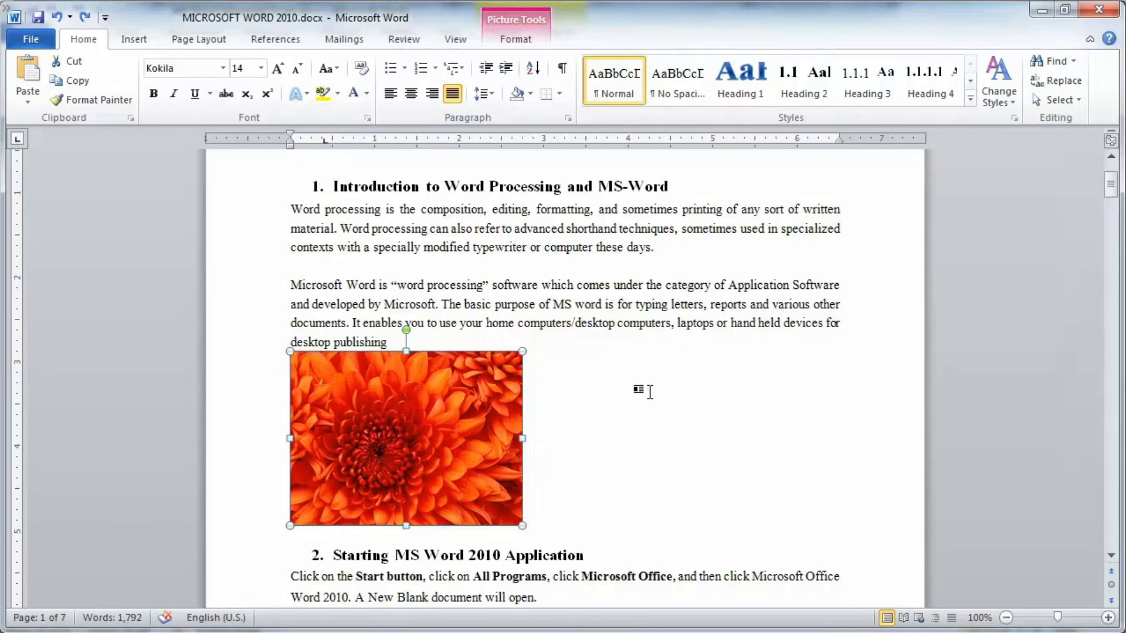
Draw a text box about 2.3" high and 2.81" wide over the flower picture and move it beside the picture.
click(627, 376)
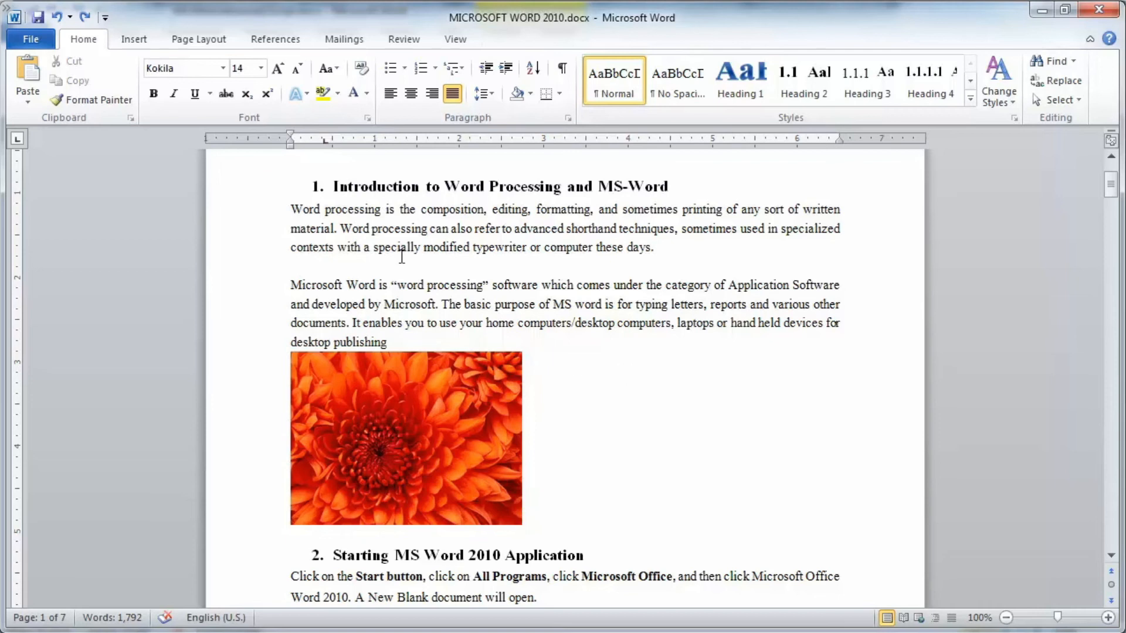
click(126, 38)
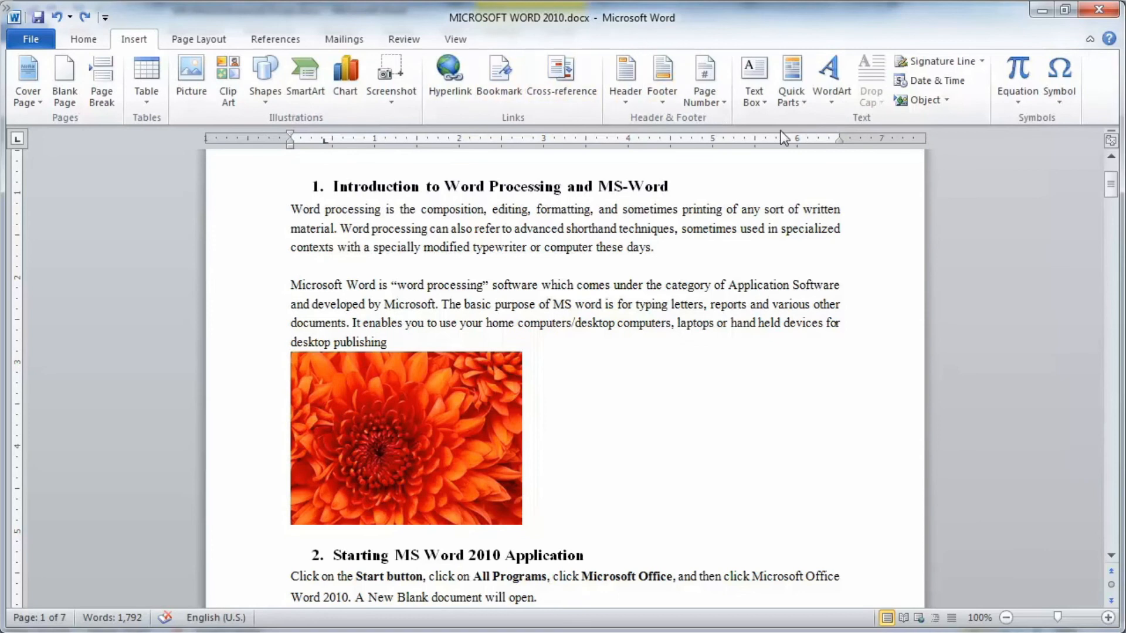
click(754, 98)
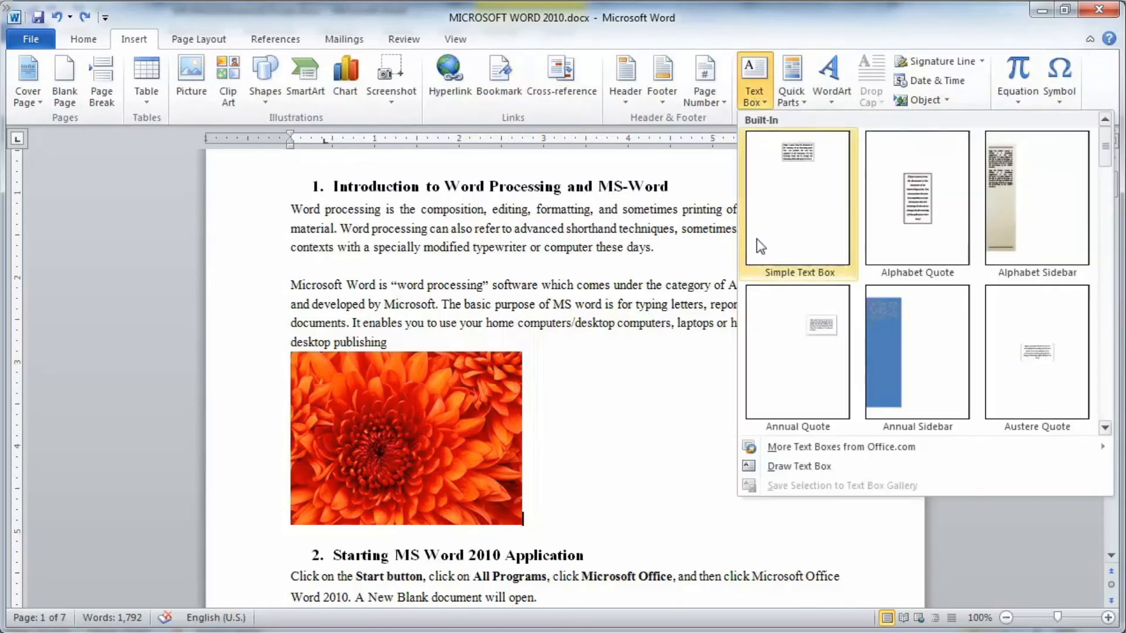
click(768, 466)
mouse_move(286, 350)
mouse_down()
mouse_move(320, 429)
mouse_move(391, 530)
mouse_move(499, 579)
mouse_move(531, 560)
mouse_move(528, 546)
mouse_up()
mouse_move(505, 350)
mouse_down()
mouse_move(787, 359)
mouse_move(791, 346)
mouse_up()
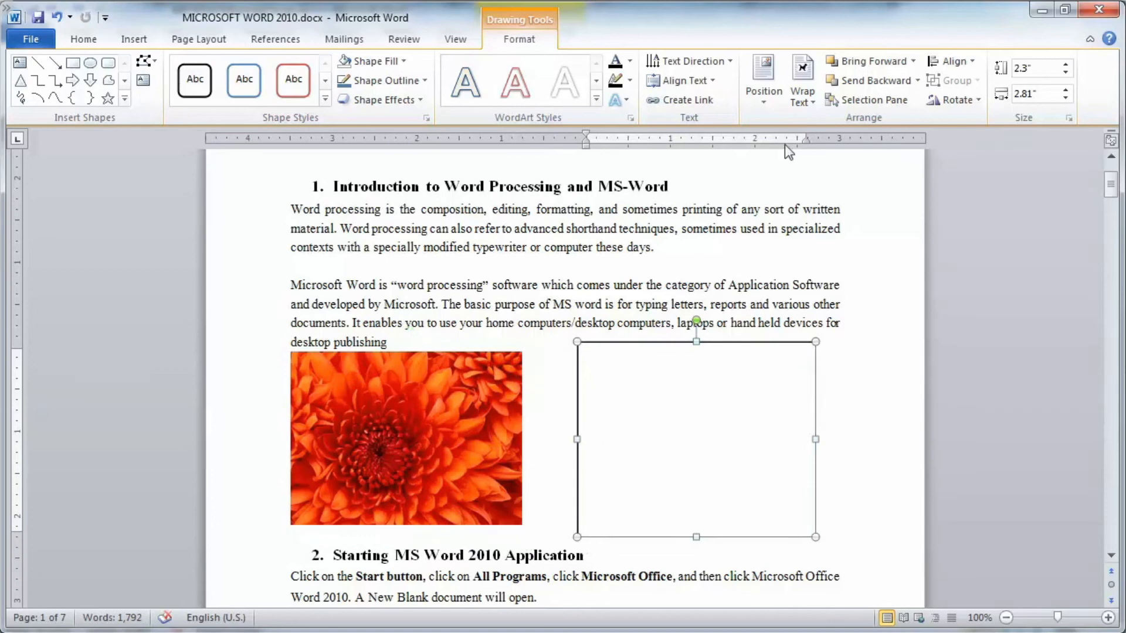
Remove the text box's fill and set its text wrapping to Square.
click(396, 60)
click(378, 208)
click(809, 103)
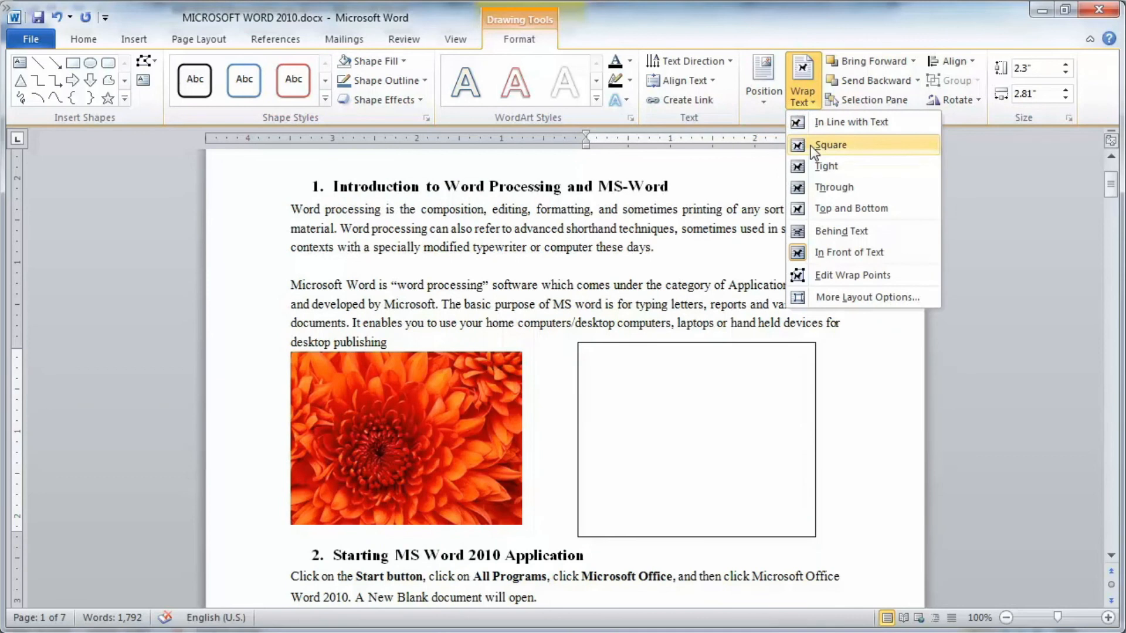
click(810, 146)
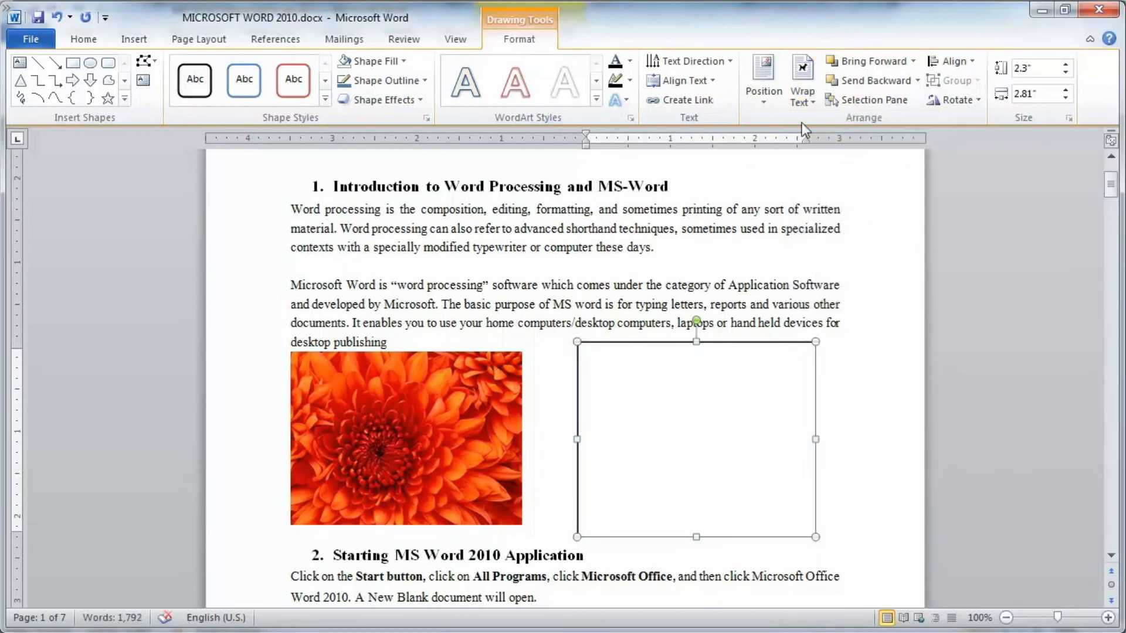
Set the empty text box's left, right, top and bottom internal margins to 0".
click(810, 108)
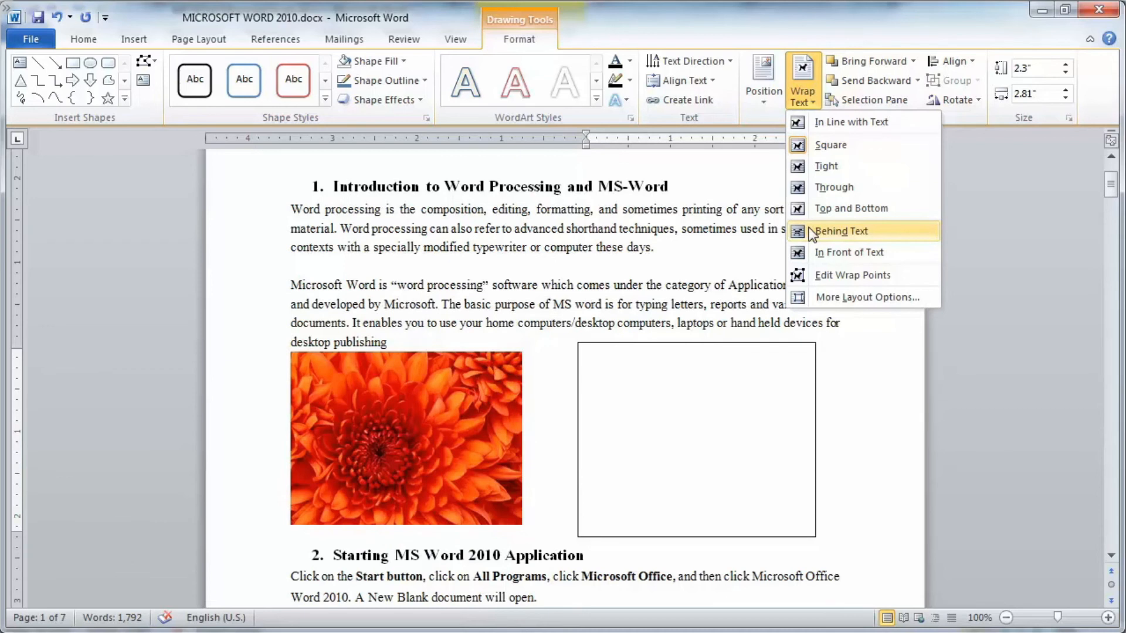
click(635, 344)
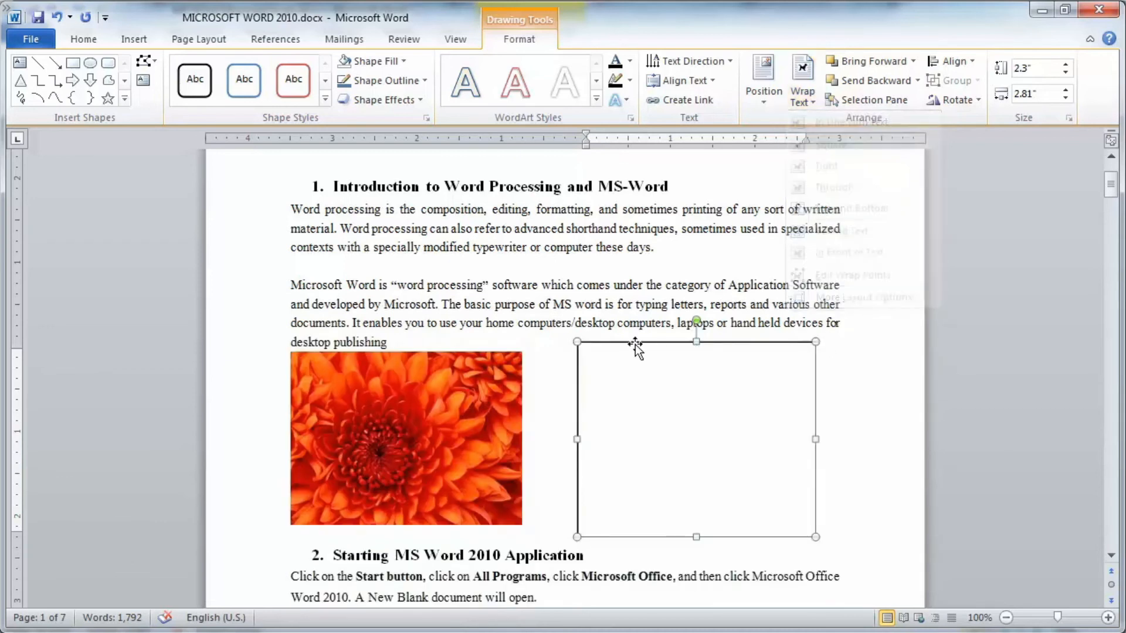
right_click(635, 344)
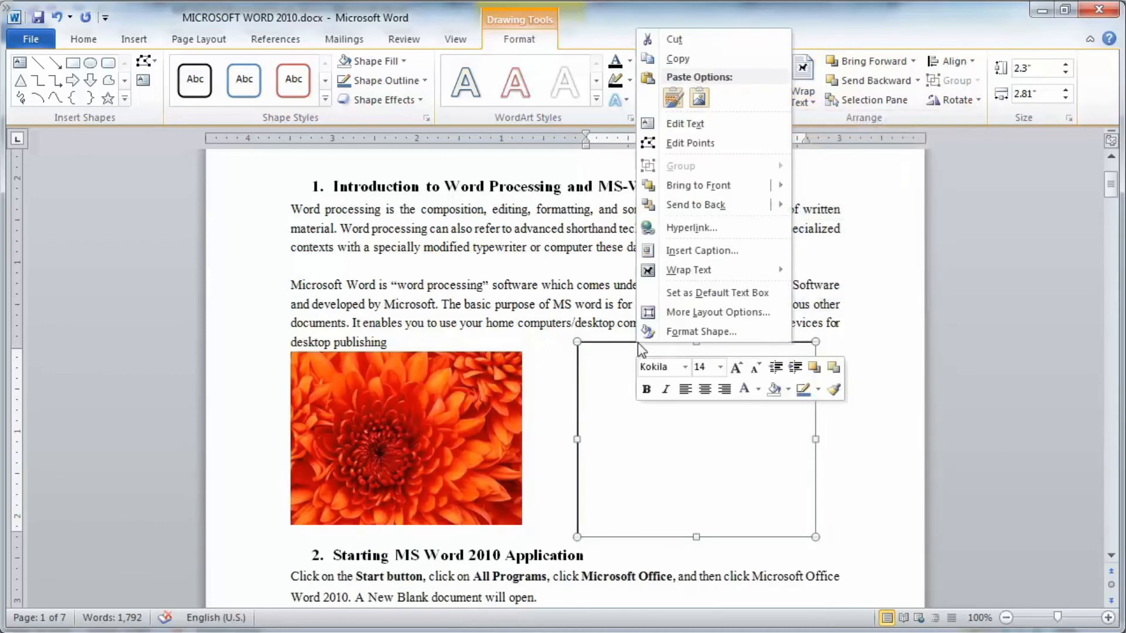
click(672, 331)
click(410, 423)
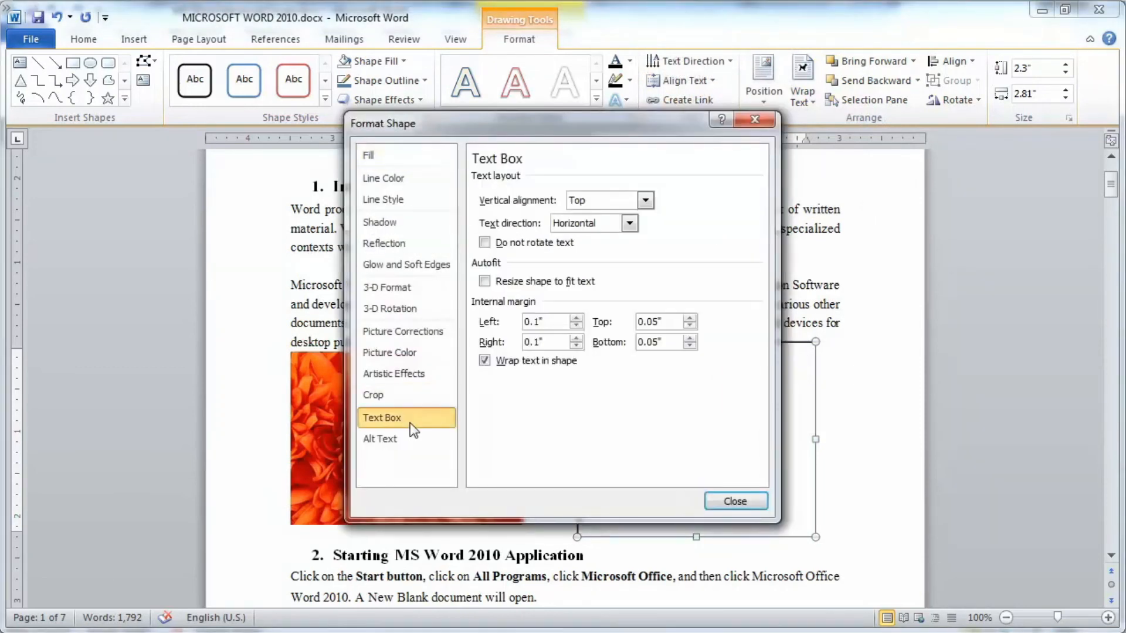
click(574, 326)
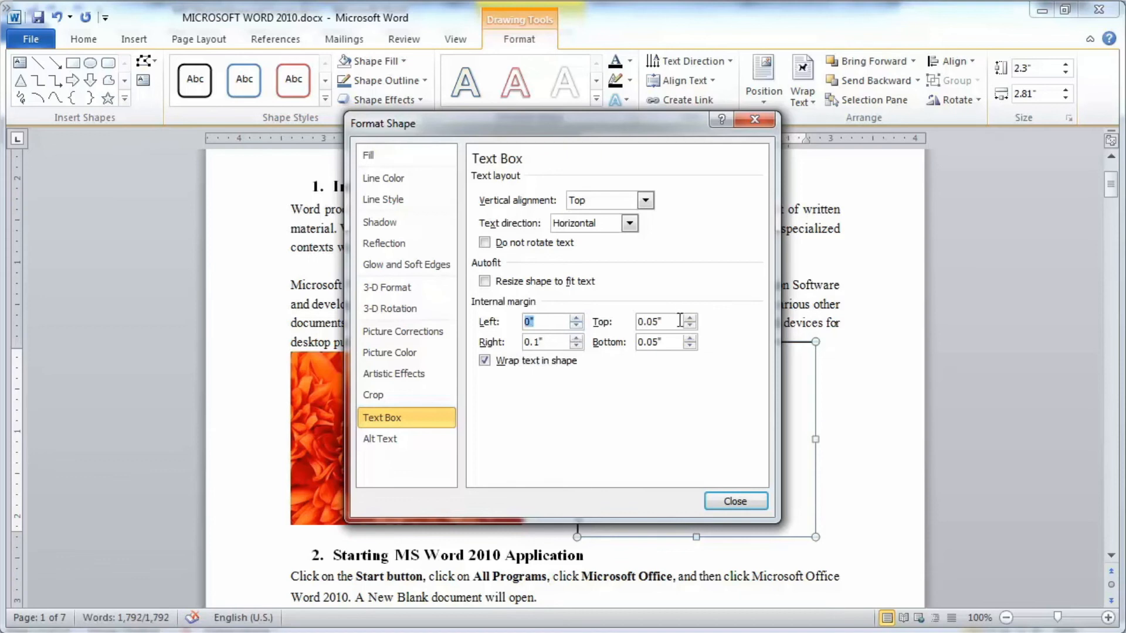
click(691, 326)
click(577, 346)
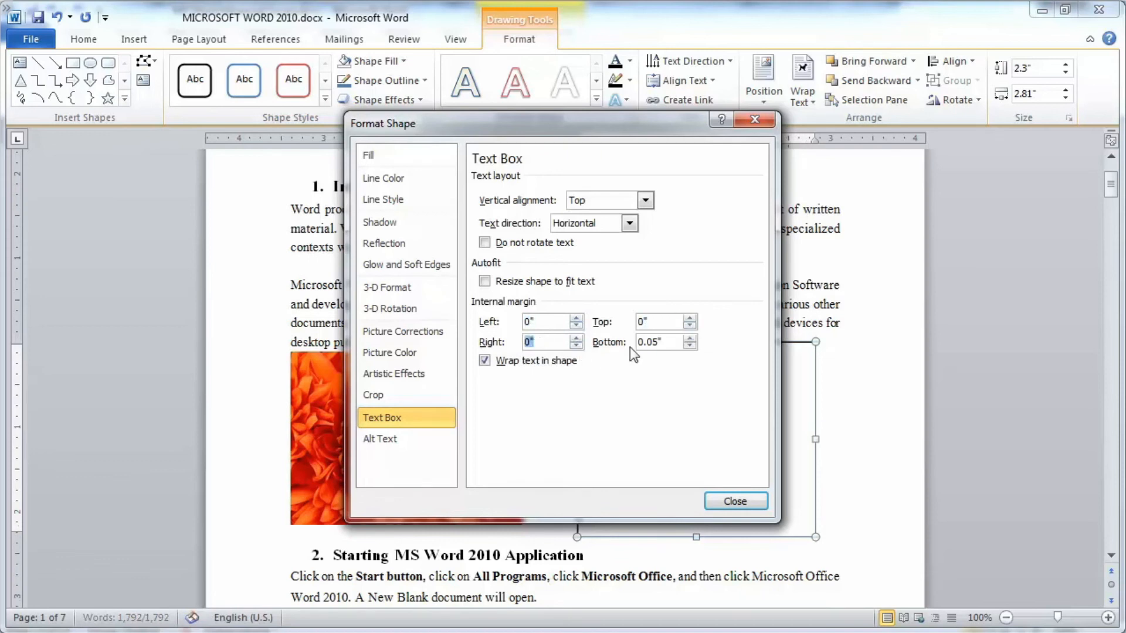
click(690, 346)
click(714, 496)
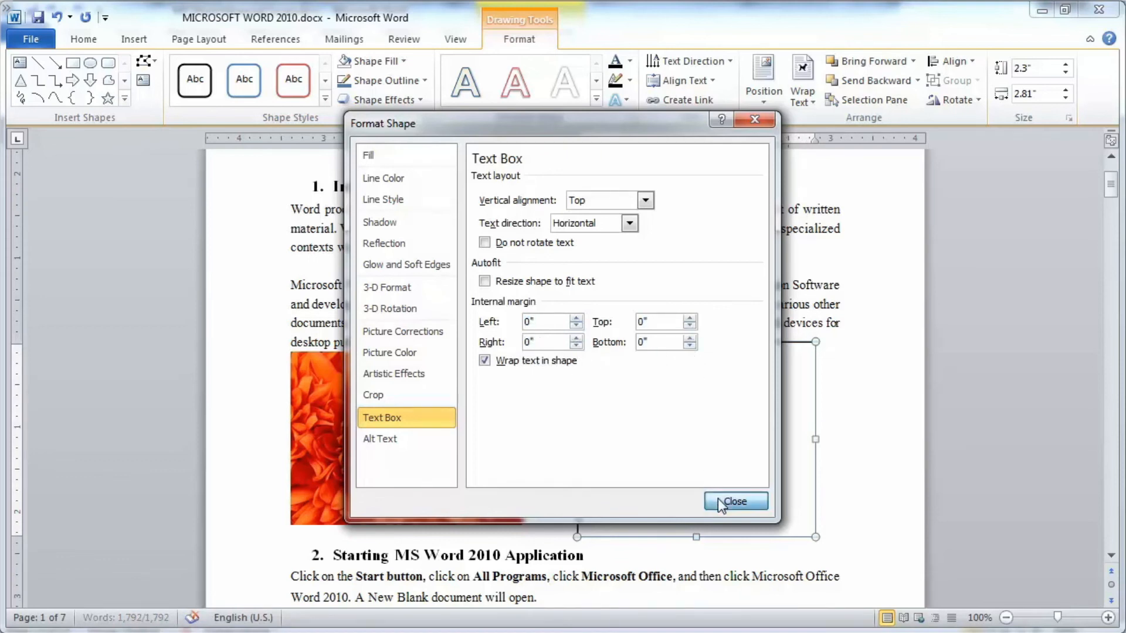
Cut the flower picture, paste it back into the document and move it inside the text box.
click(430, 414)
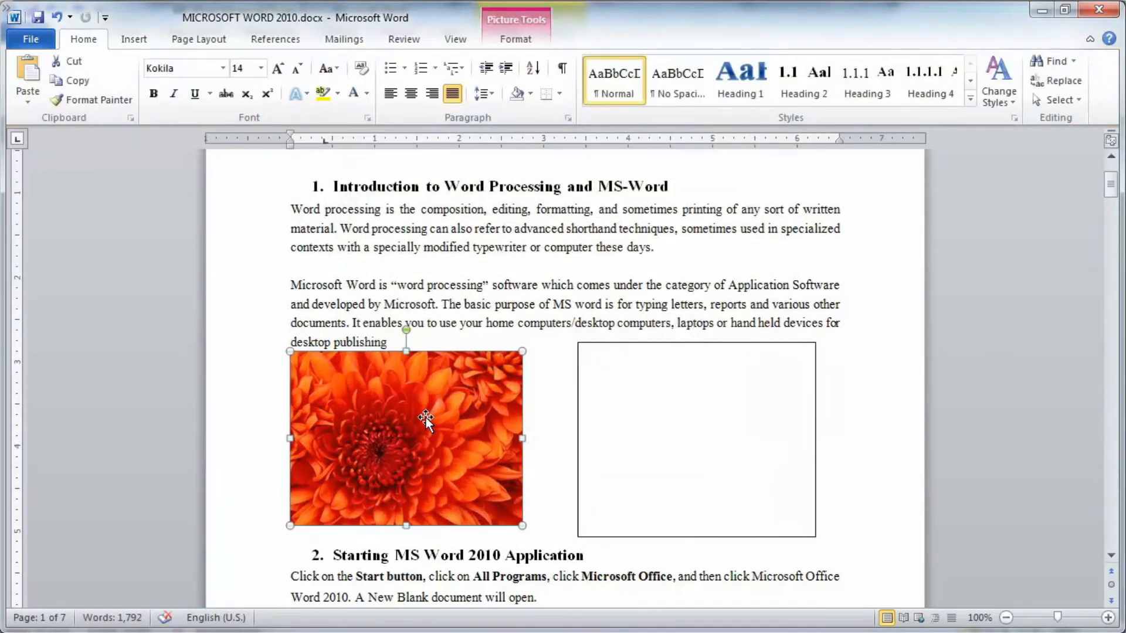
click(82, 62)
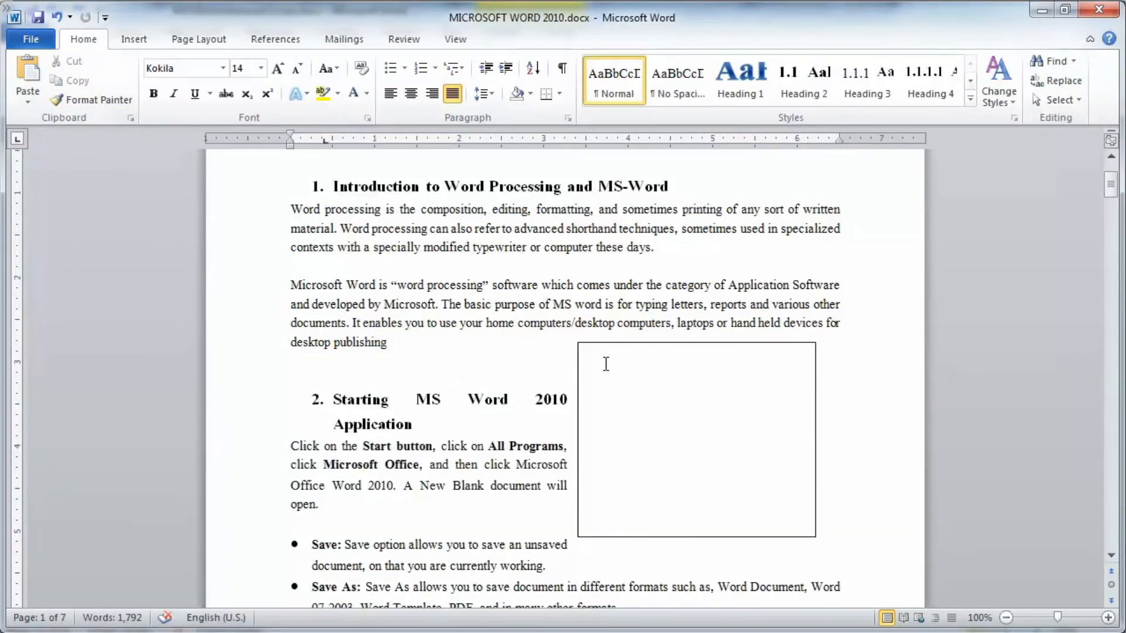
click(609, 342)
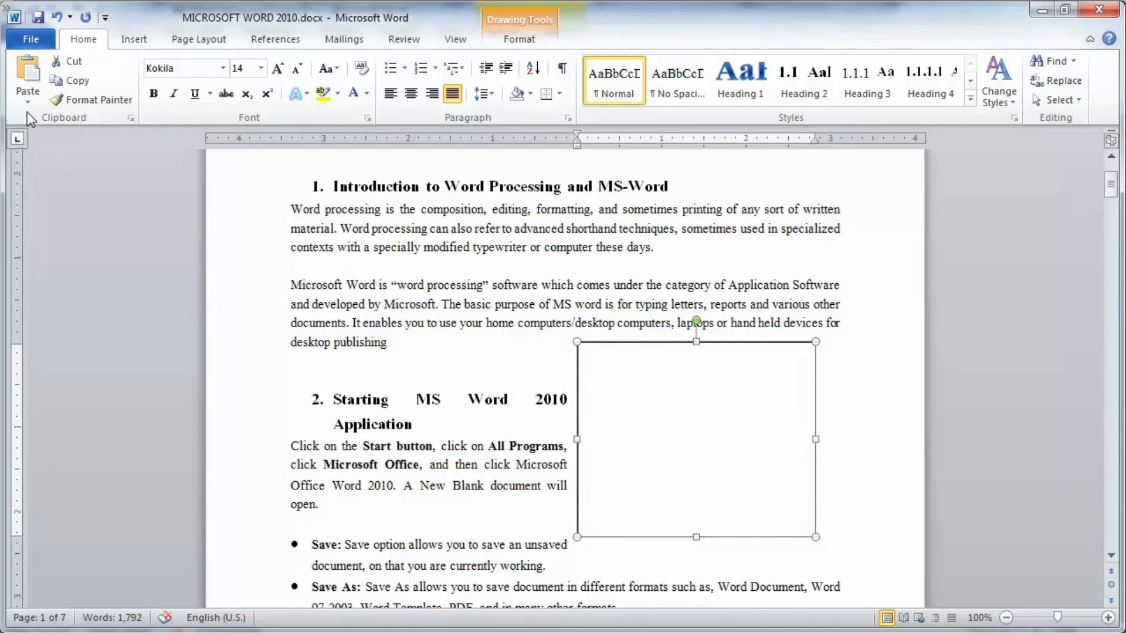
click(28, 94)
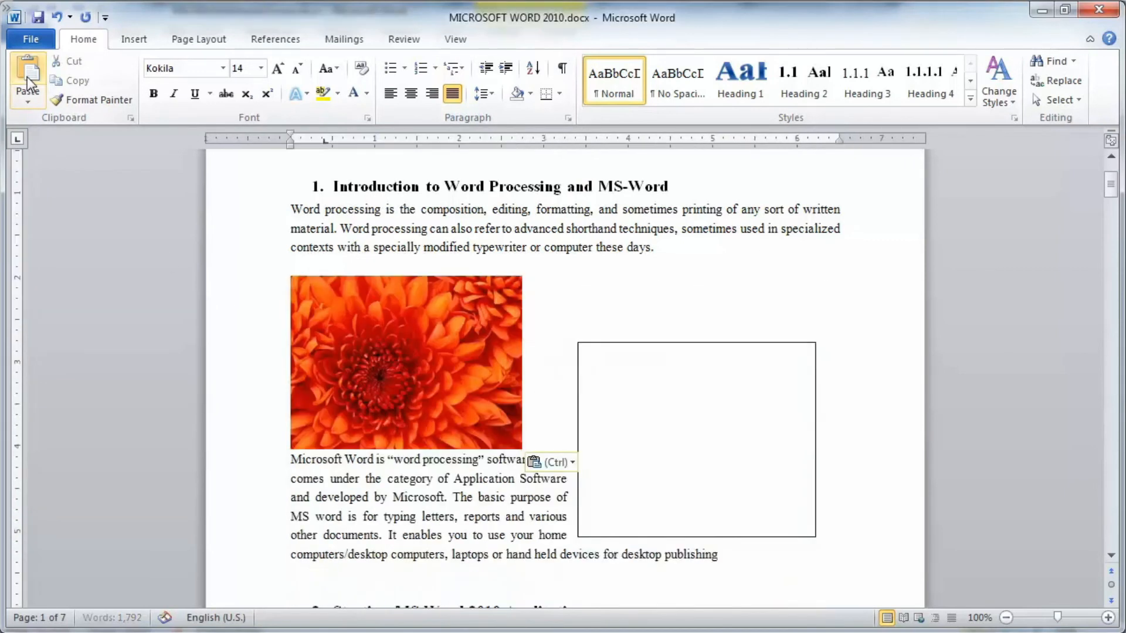
click(450, 367)
drag(451, 364, 671, 434)
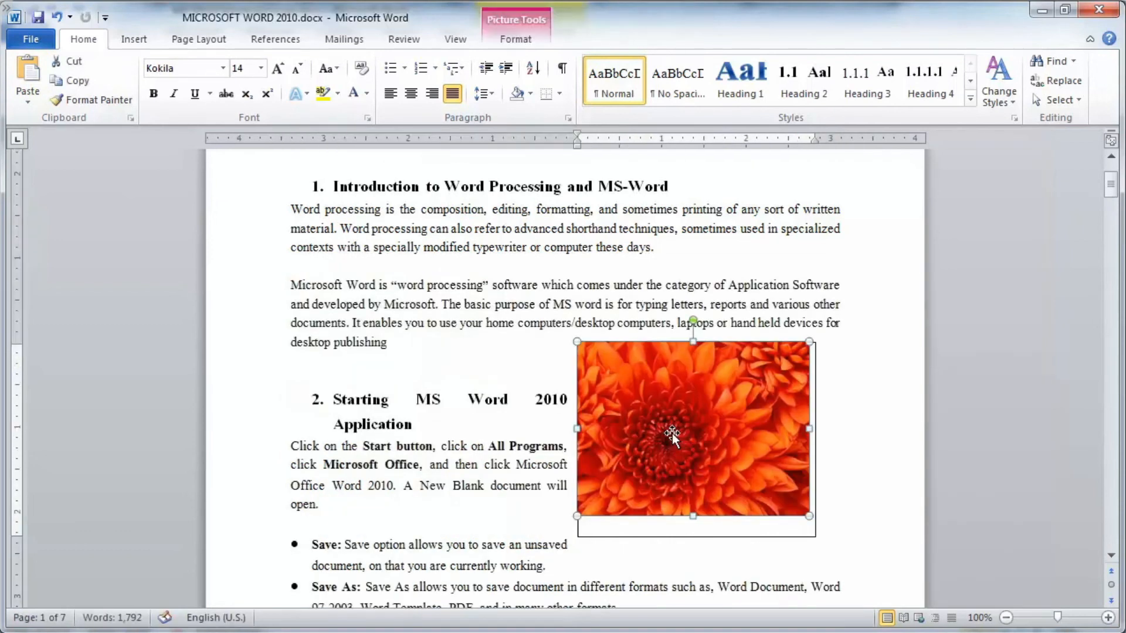
Insert a caption with the label Image below the flower picture in the text box.
click(272, 39)
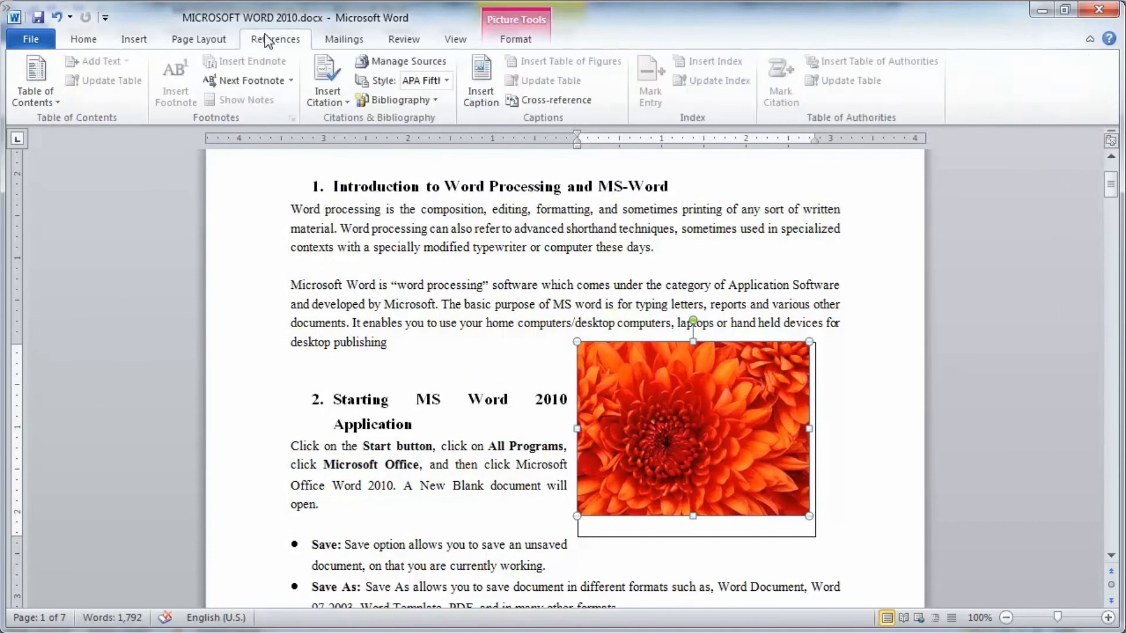
click(481, 88)
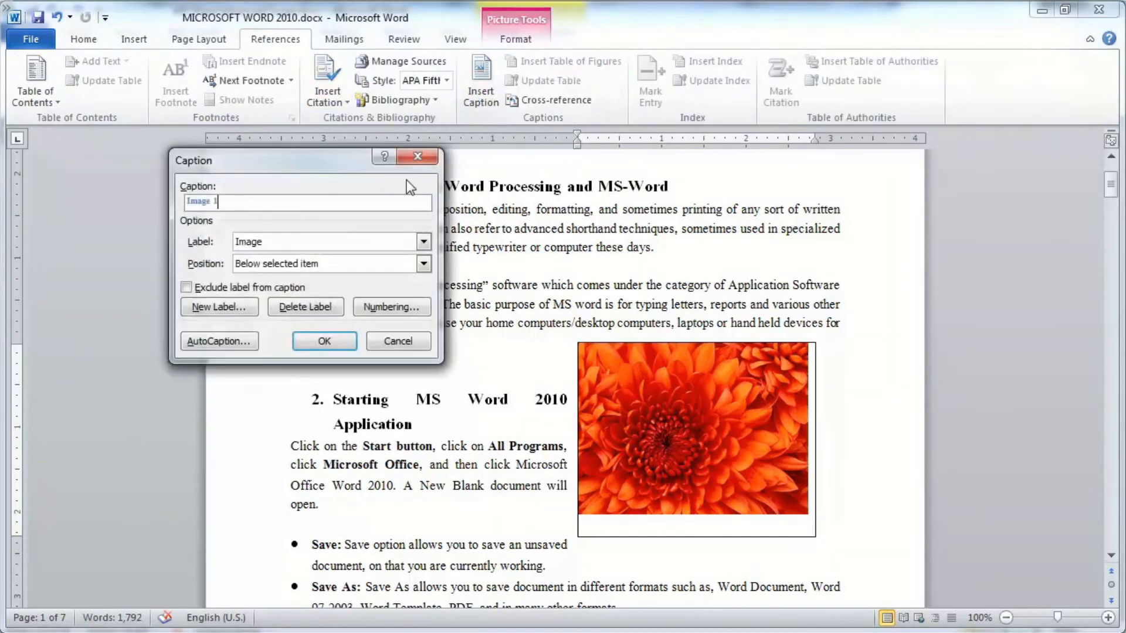
click(326, 340)
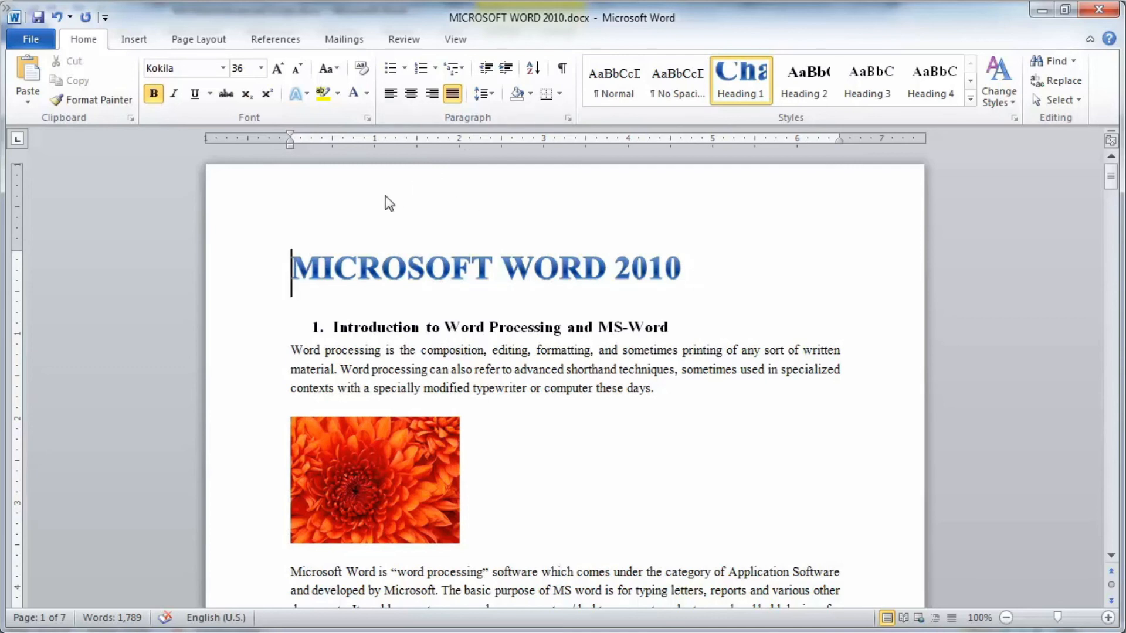
Apply the "Chapter 1 Heading 1" multilevel list numbering to the MICROSOFT WORD 2010 title.
click(467, 68)
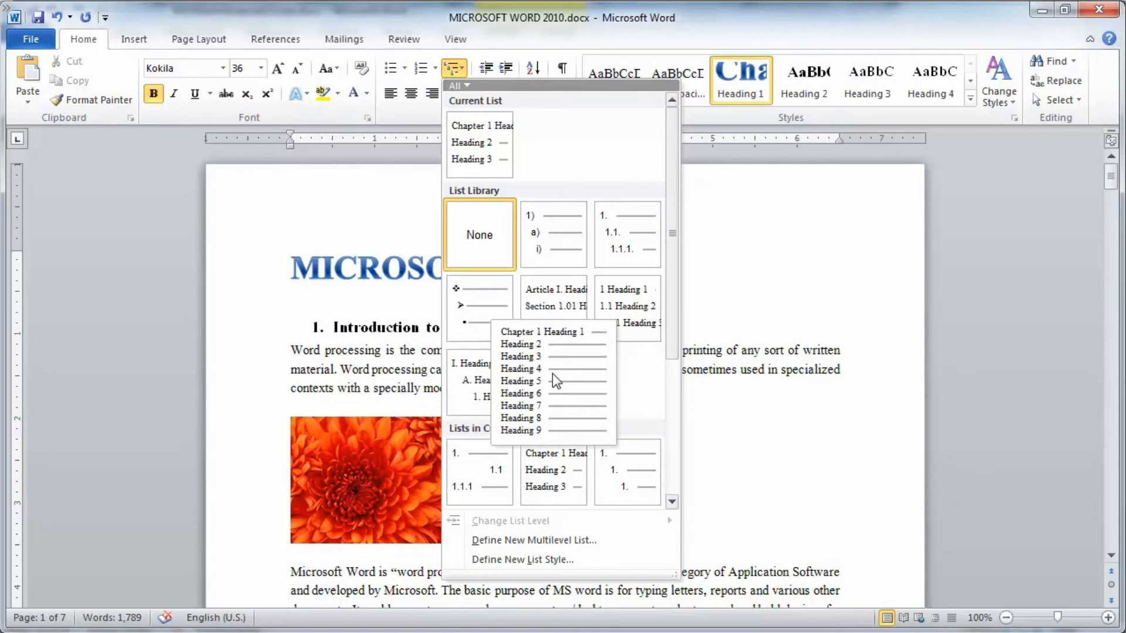
click(552, 374)
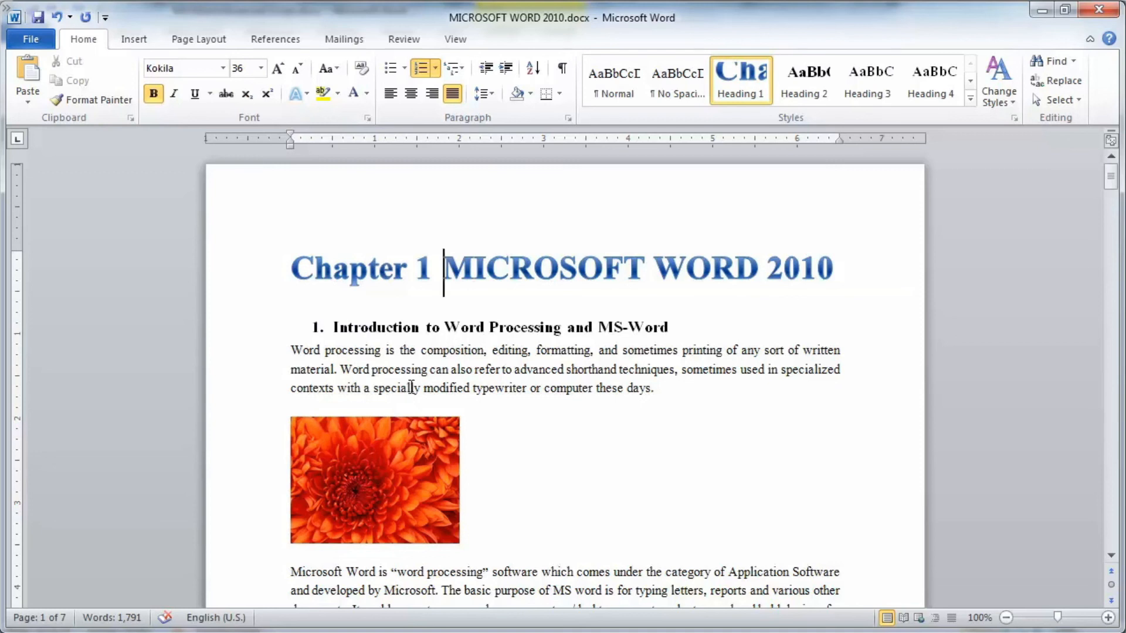
Start a caption for the flower picture under the introduction, with the label Figure, positioned below the selected item.
click(388, 450)
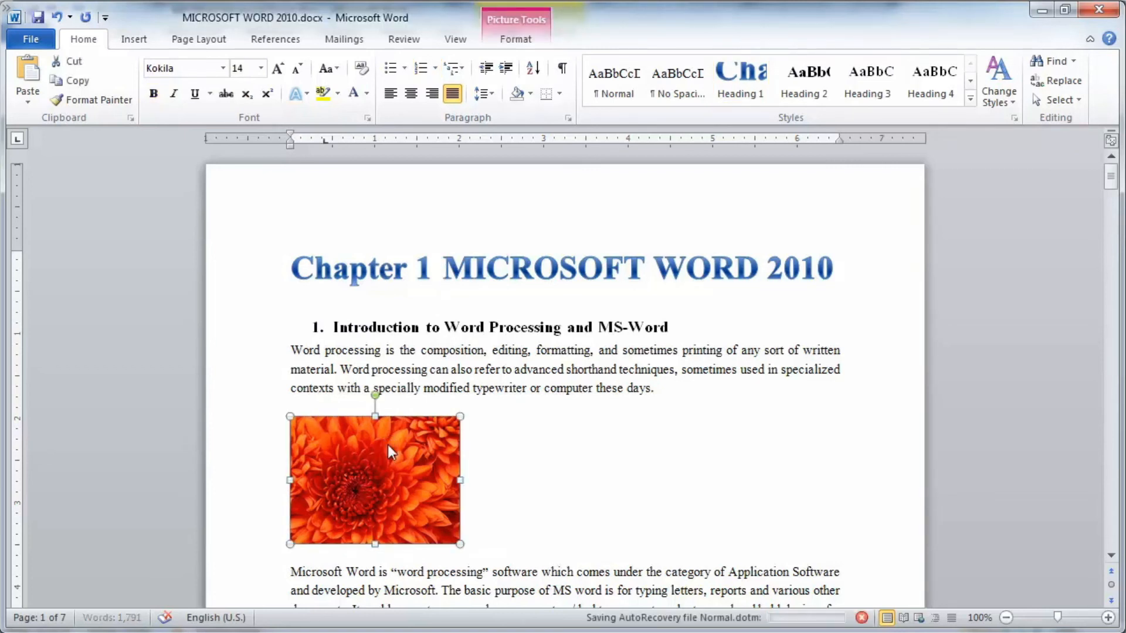
click(296, 42)
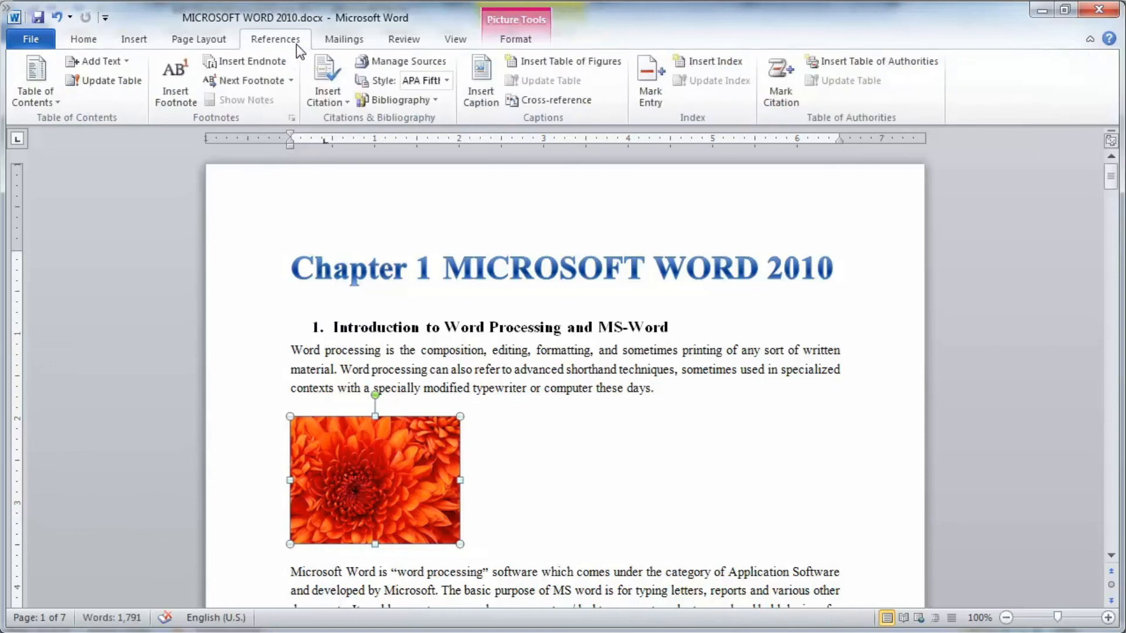
click(484, 100)
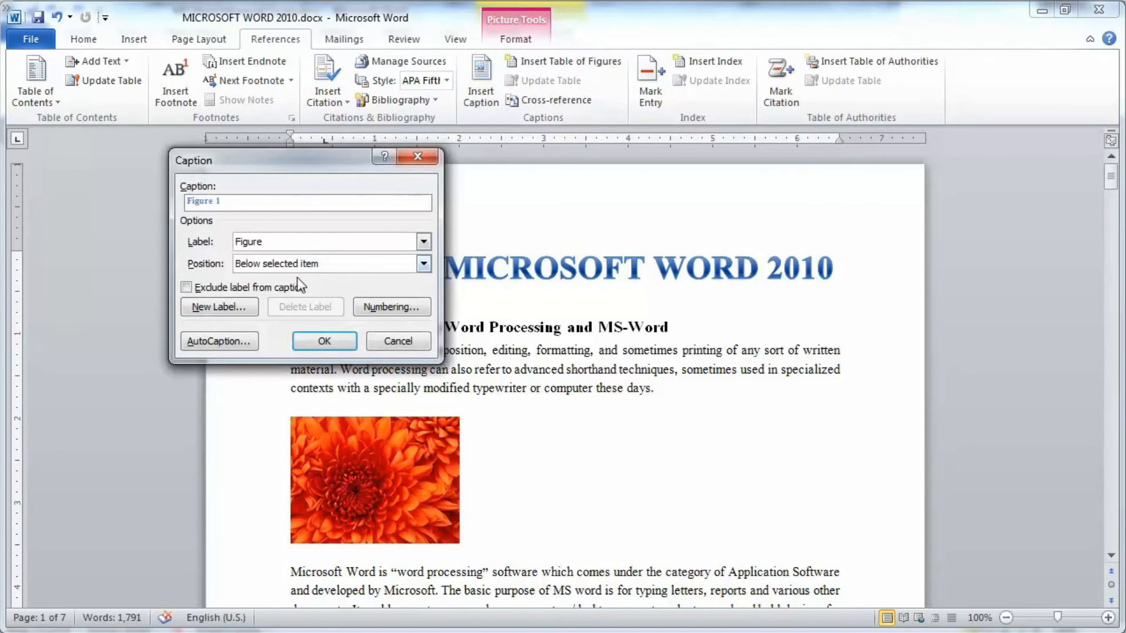
click(421, 240)
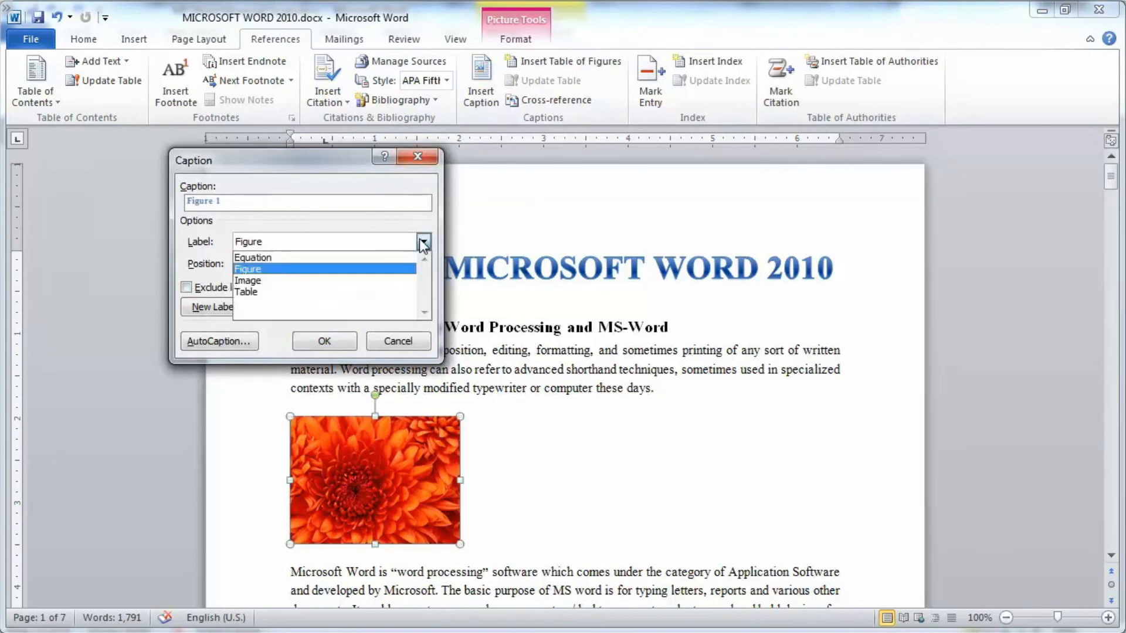
click(358, 268)
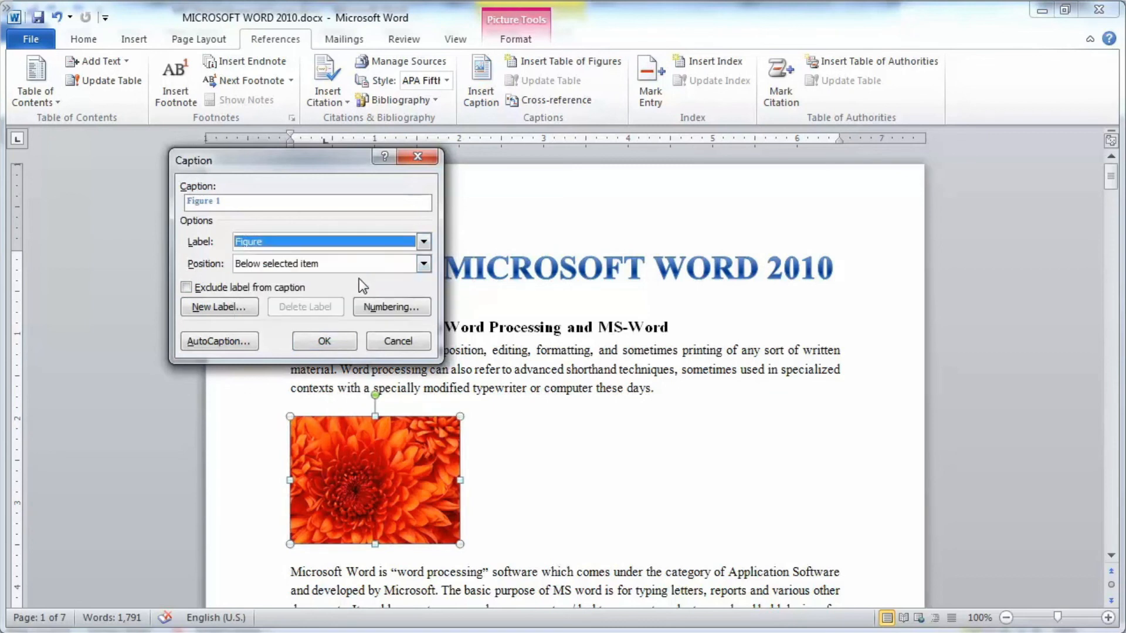
Include the chapter number in the caption numbering, using Heading 1 as chapter style and a colon separator, and insert the caption.
click(378, 306)
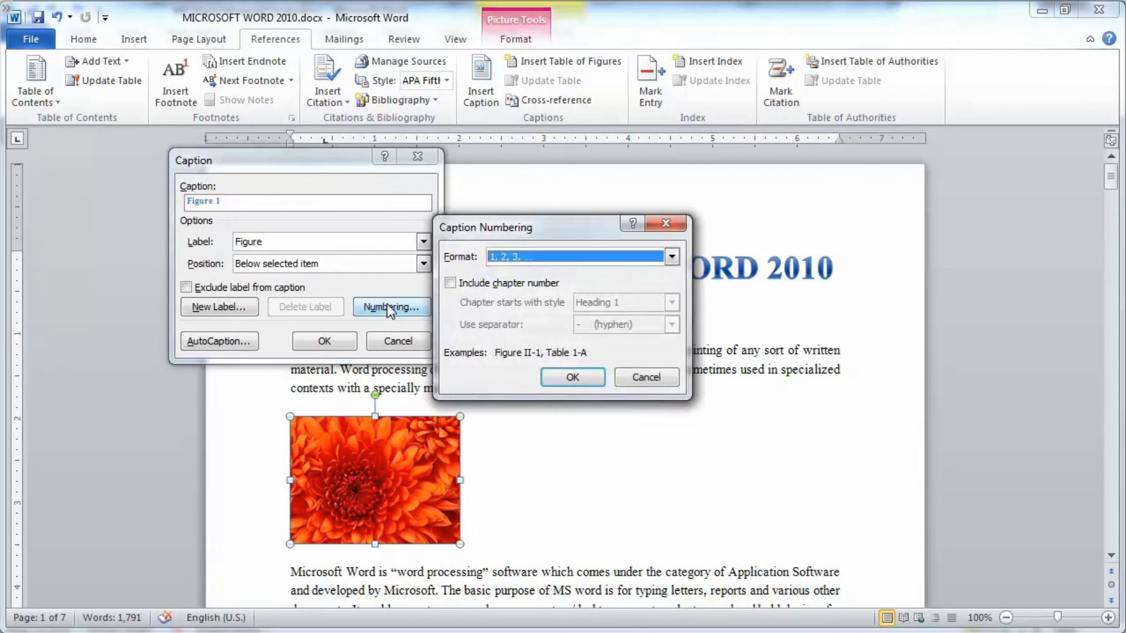
click(450, 284)
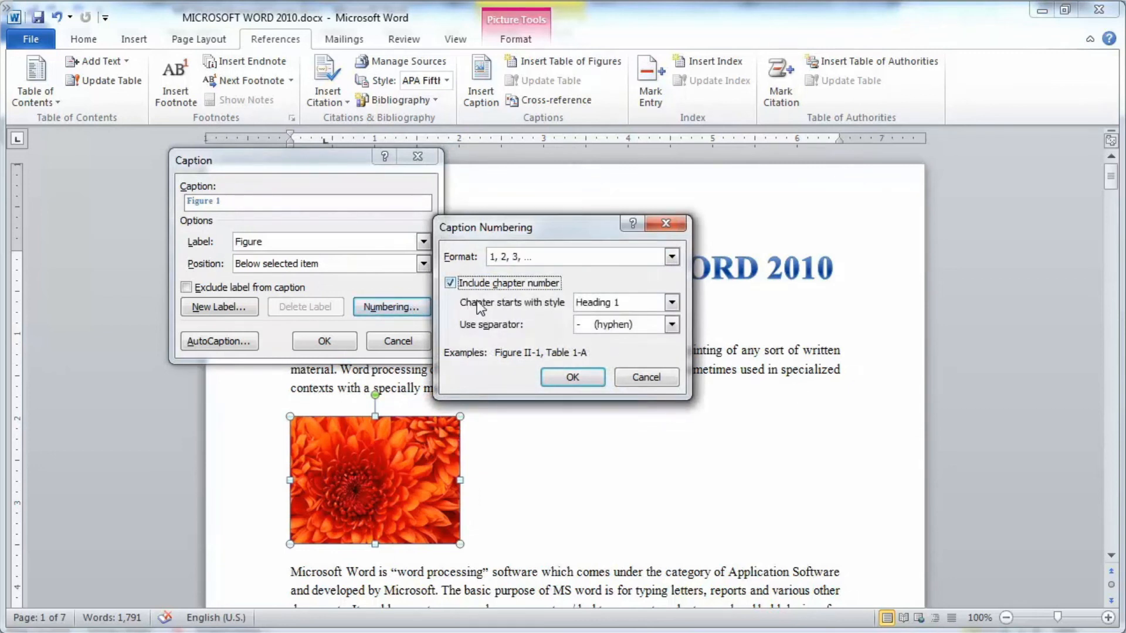
click(671, 302)
click(672, 302)
click(672, 302)
click(672, 302)
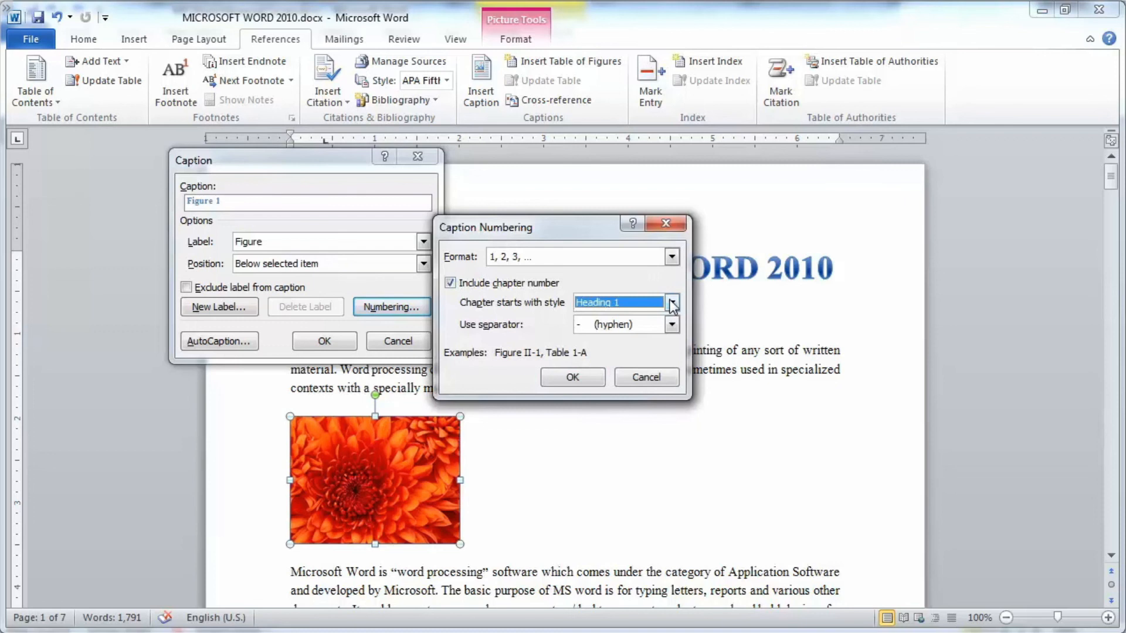
click(671, 325)
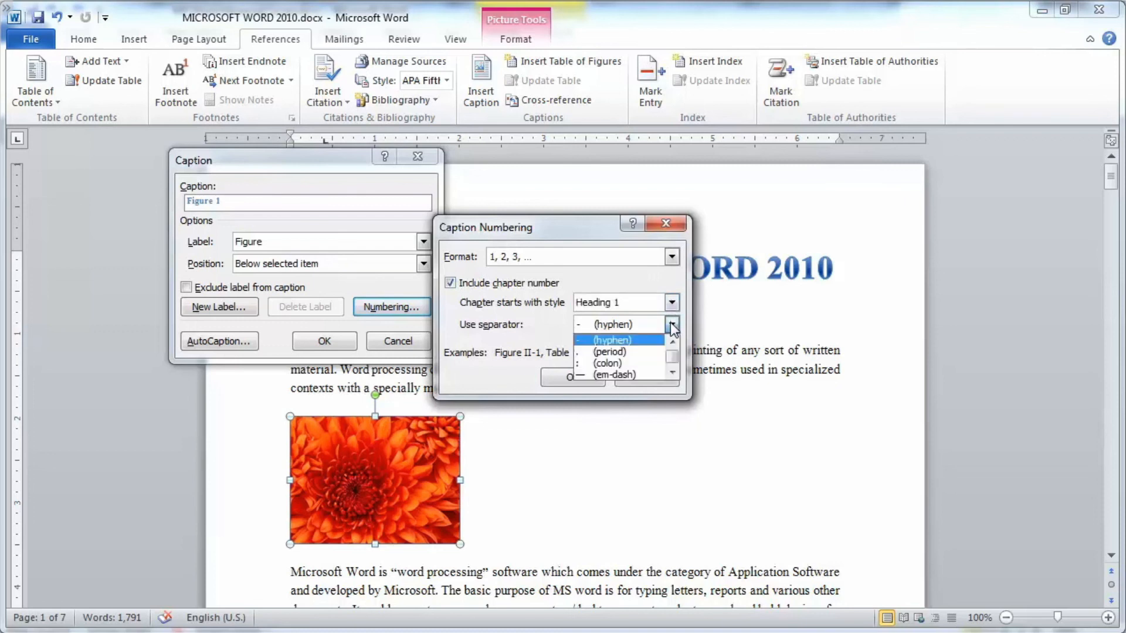
click(621, 363)
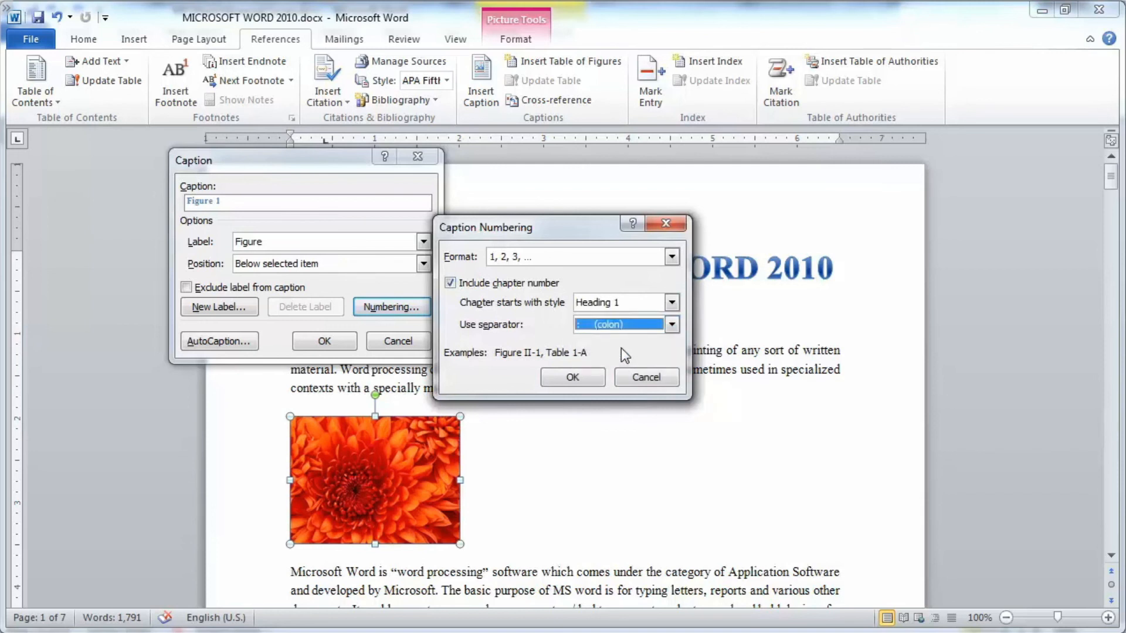
click(577, 377)
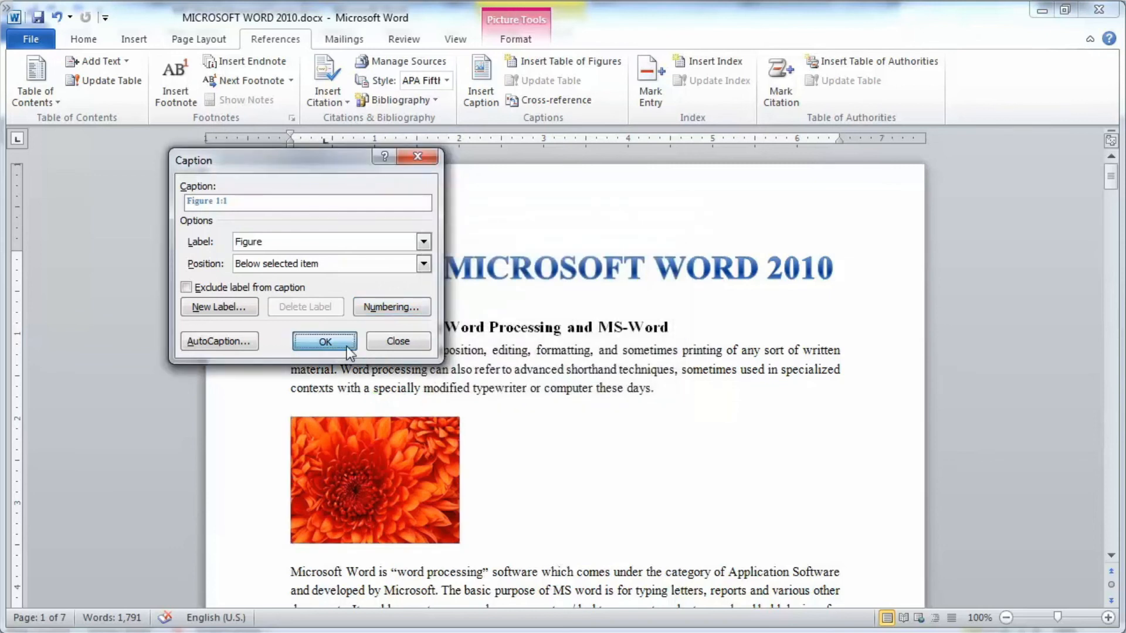
click(326, 341)
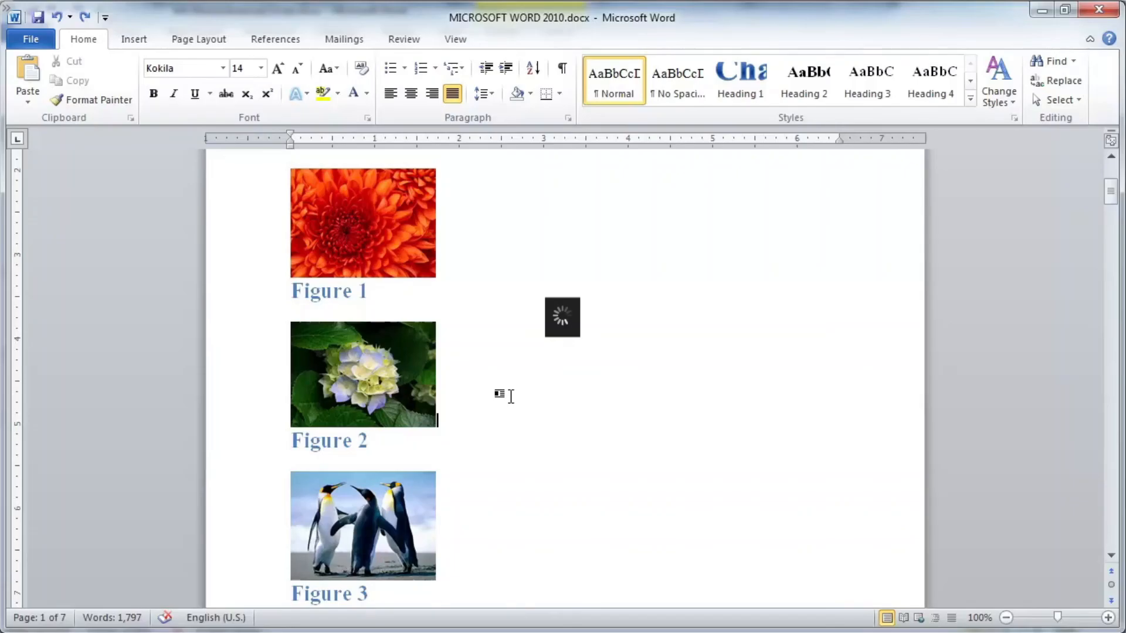
Delete the hydrangea picture together with its Figure 2 caption.
click(416, 444)
drag(416, 443, 303, 375)
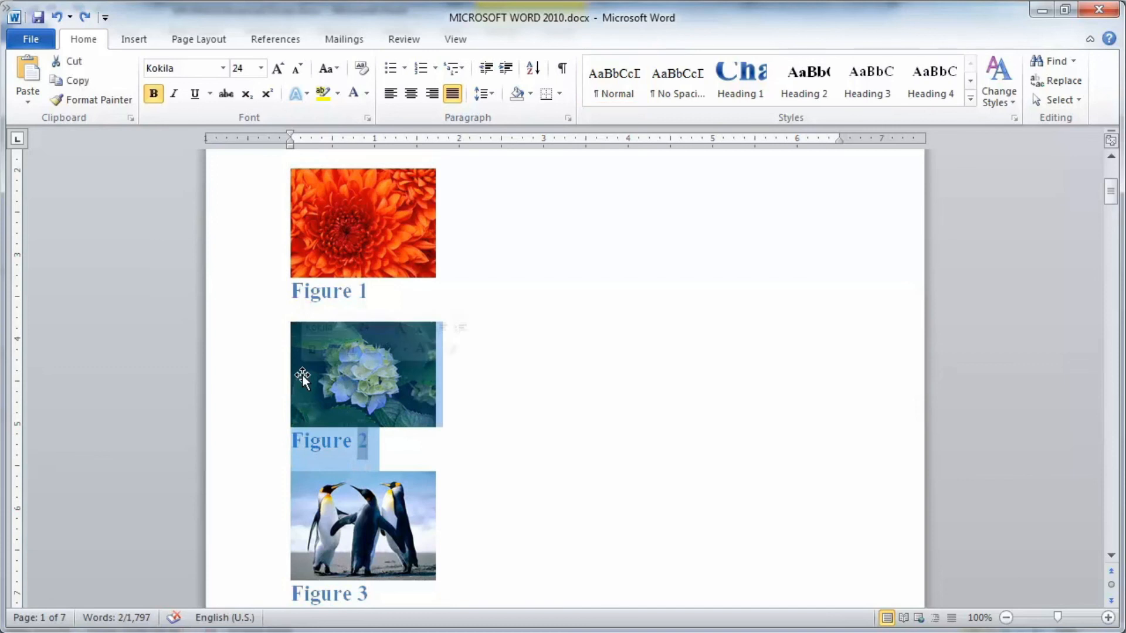
key(Delete)
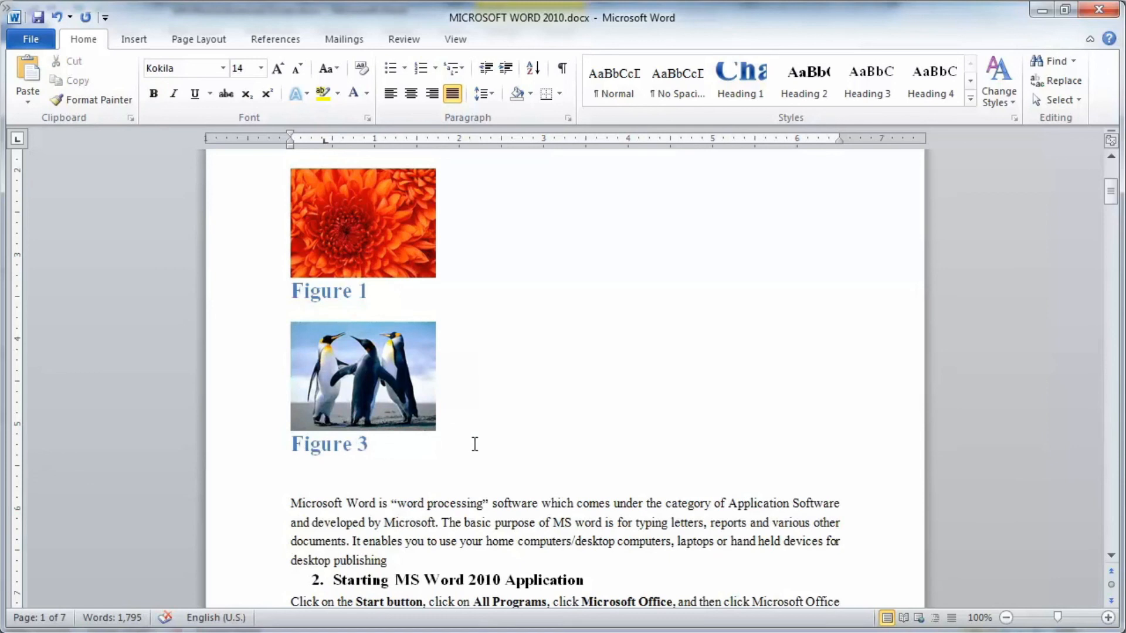
Select the whole document and update its fields to renumber the figure captions.
click(455, 451)
key(ctrl+a)
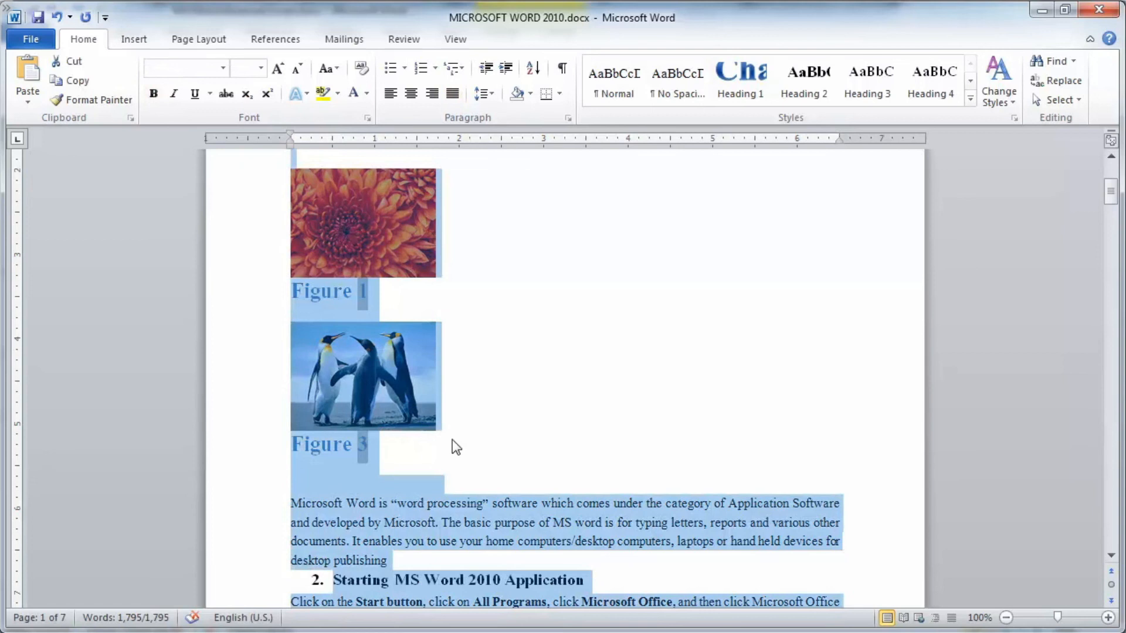
right_click(388, 501)
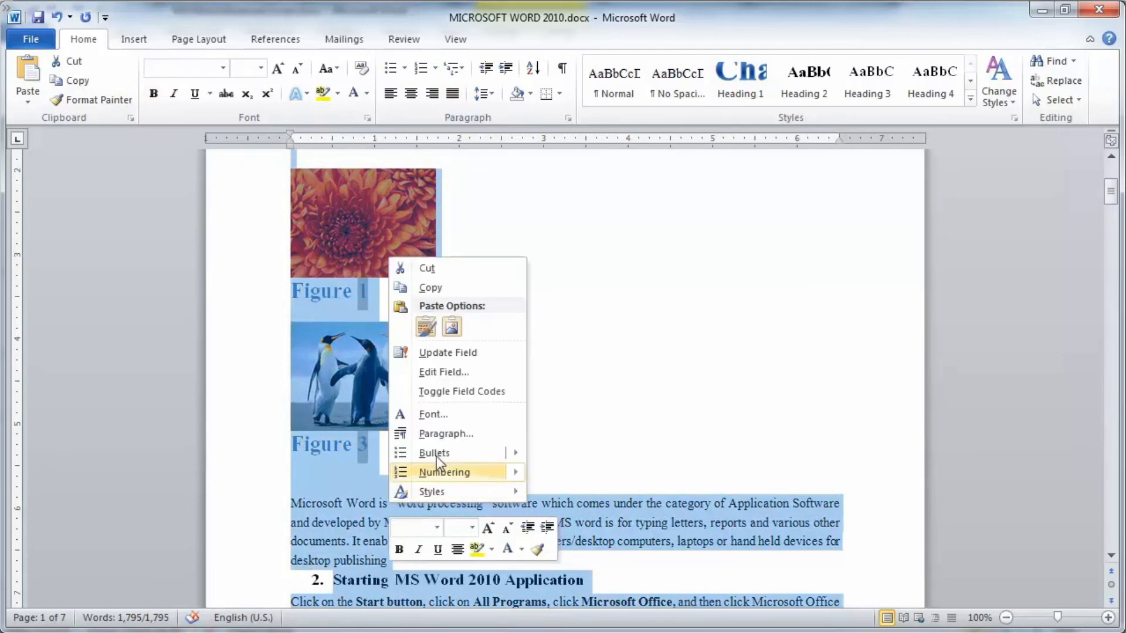
click(456, 355)
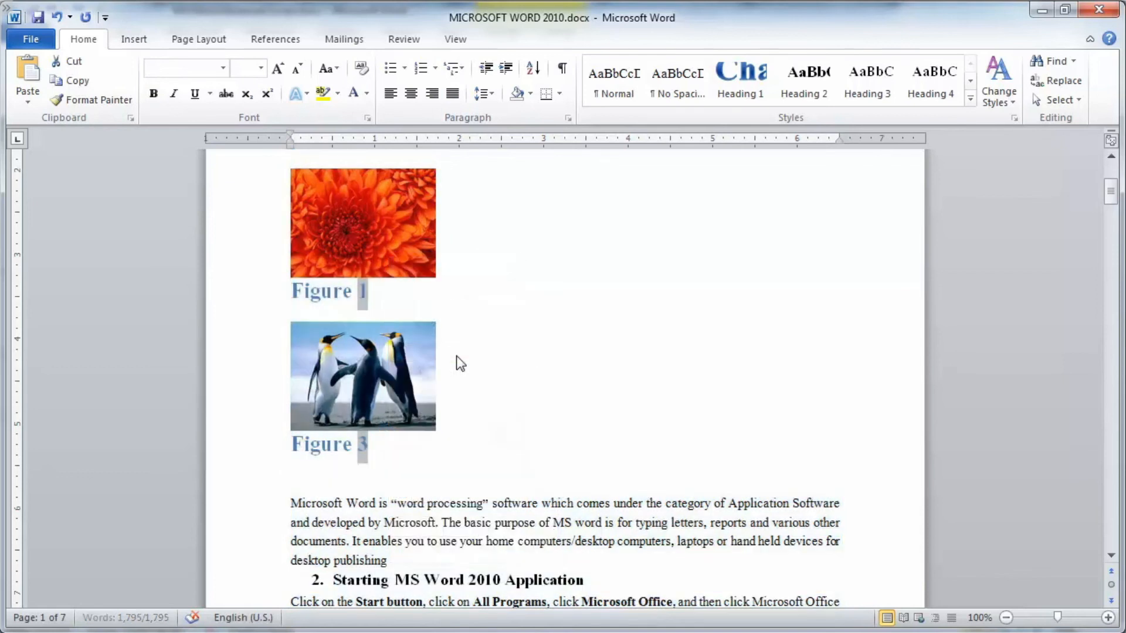
click(488, 354)
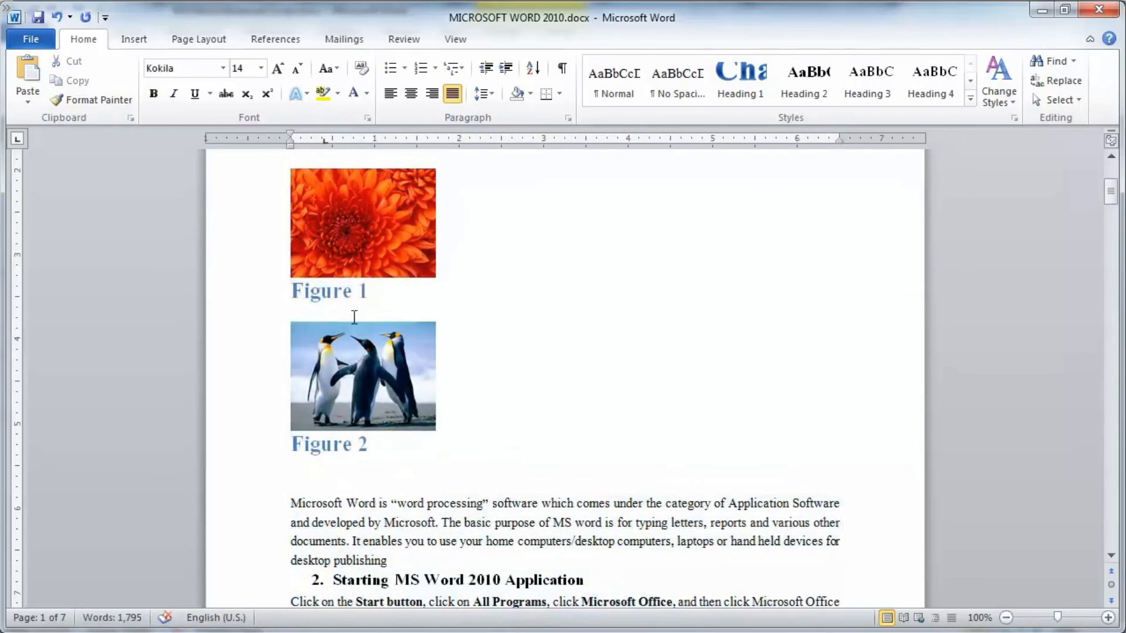